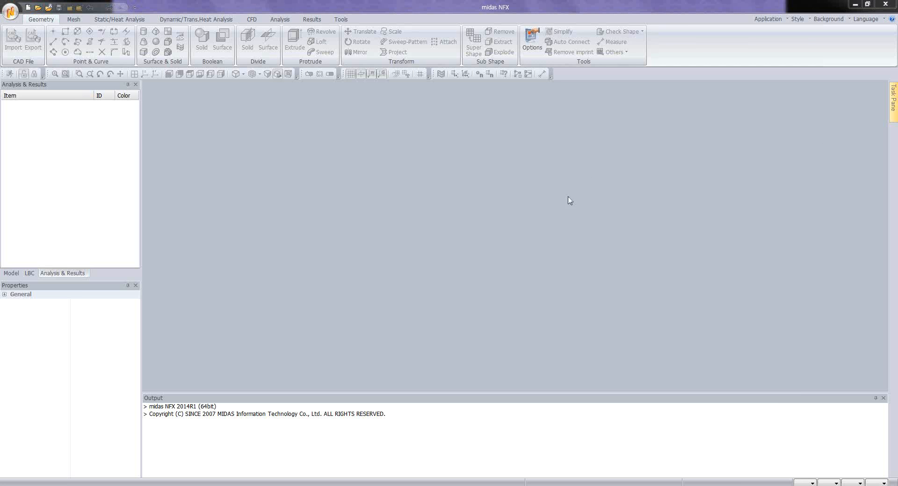
Step: Create a new 3D analysis project with the length unit set to m
left_click(28, 7)
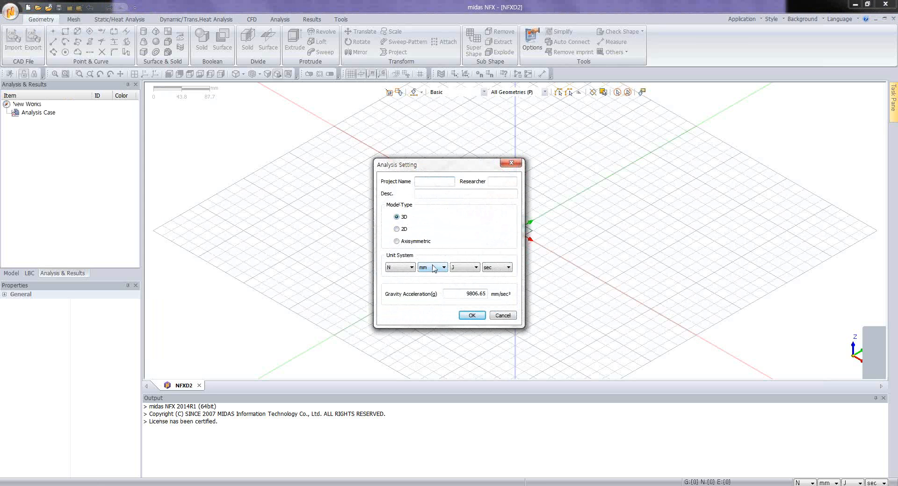
left_click(431, 287)
left_click(471, 316)
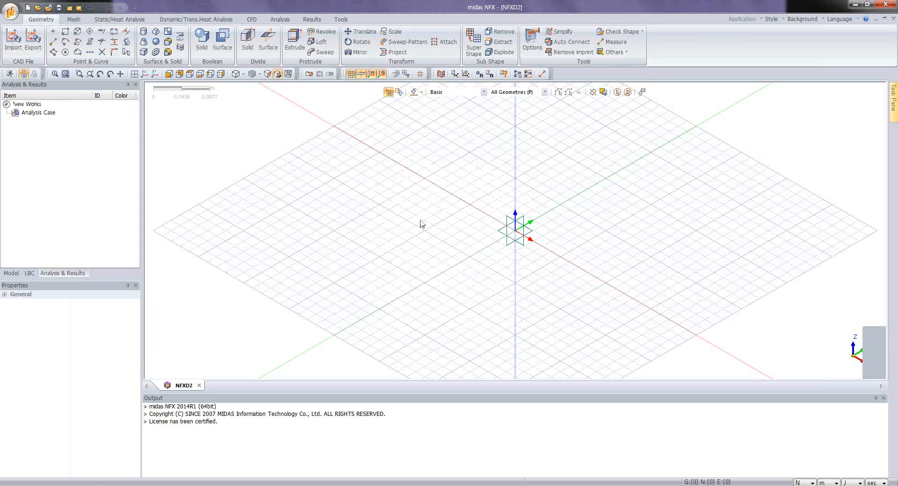
Step: Import the Parasolid CAD file Application Tutorial 4.X_T into the project
left_click(13, 40)
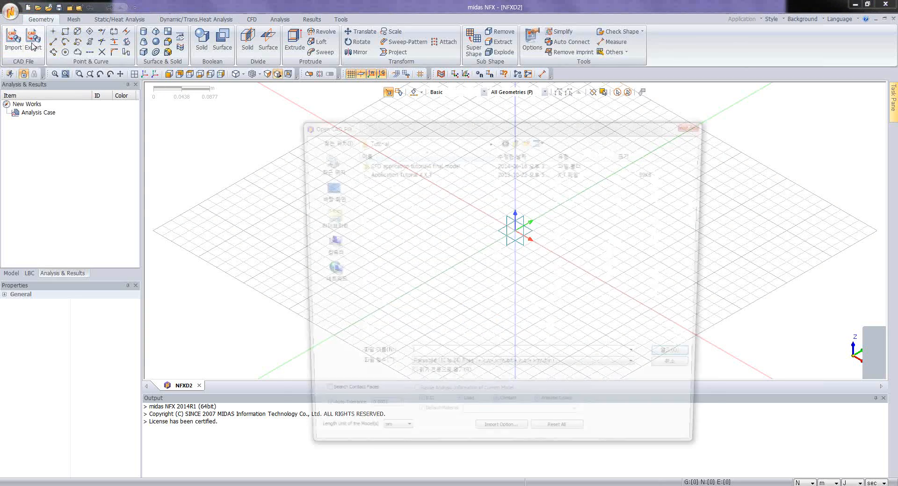
left_click(408, 173)
left_click(668, 360)
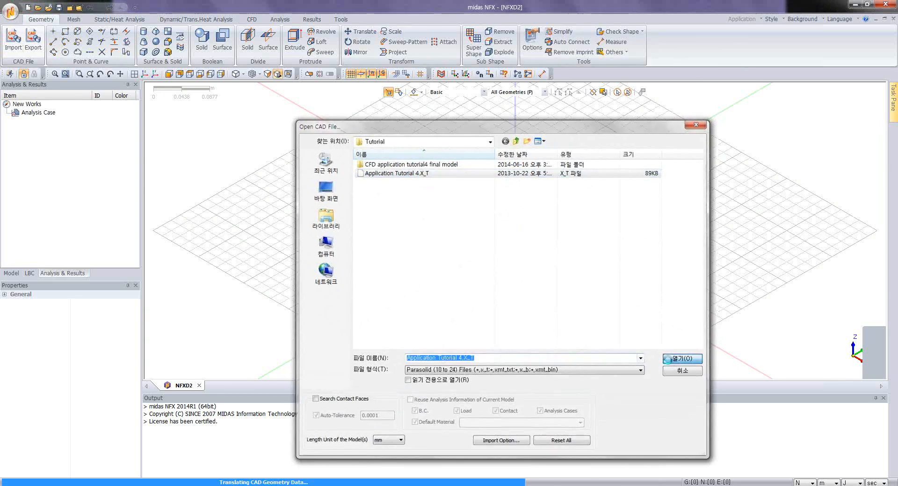
Step: Examine the imported box enclosure from several sides, including its circular and rectangular openings
middle_click_drag(497, 251, 435, 247)
scroll(505, 259, "up", 3)
middle_click_drag(578, 186, 526, 276)
scroll(561, 248, "up", 4)
scroll(484, 265, "down", 3)
middle_click_drag(496, 227, 381, 294)
middle_click_drag(527, 322, 583, 222)
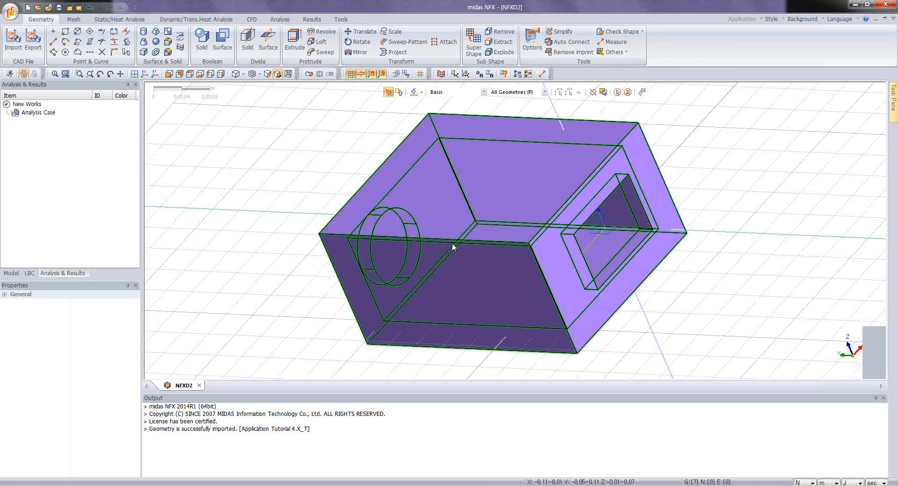
middle_click_drag(452, 242, 585, 222)
middle_click_drag(408, 202, 459, 280)
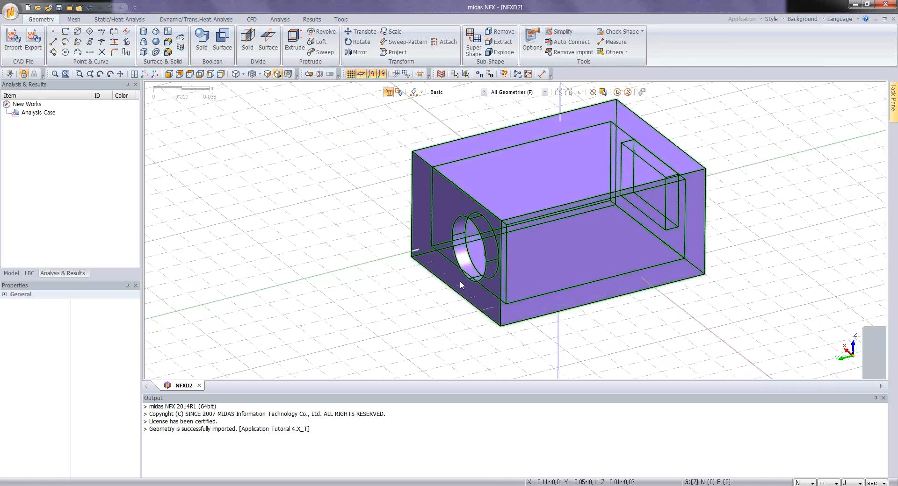
scroll(489, 225, "up", 2)
scroll(611, 221, "down", 3)
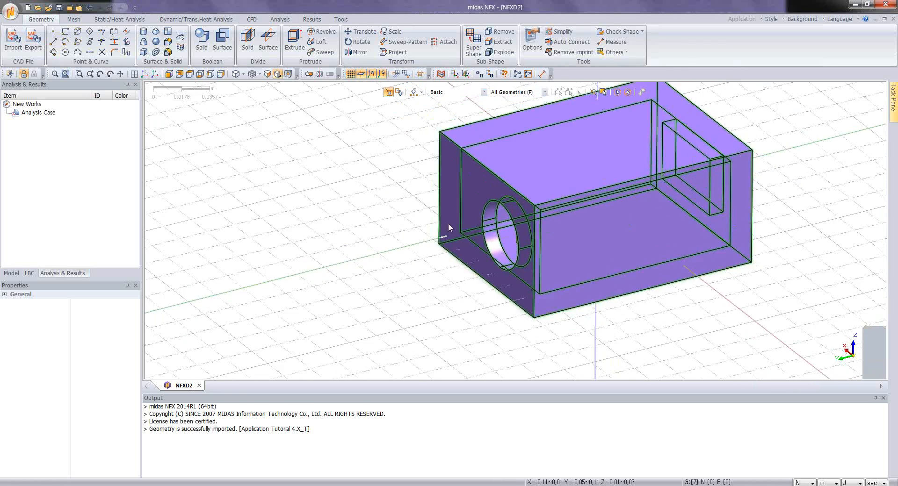
Step: Hide all guiders in the model view
right_click(350, 221)
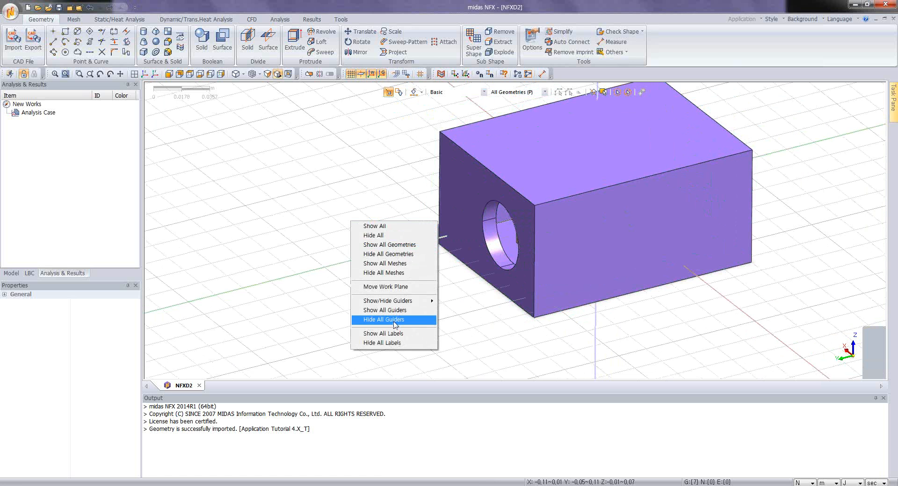
left_click(394, 324)
middle_click_drag(389, 284, 671, 171)
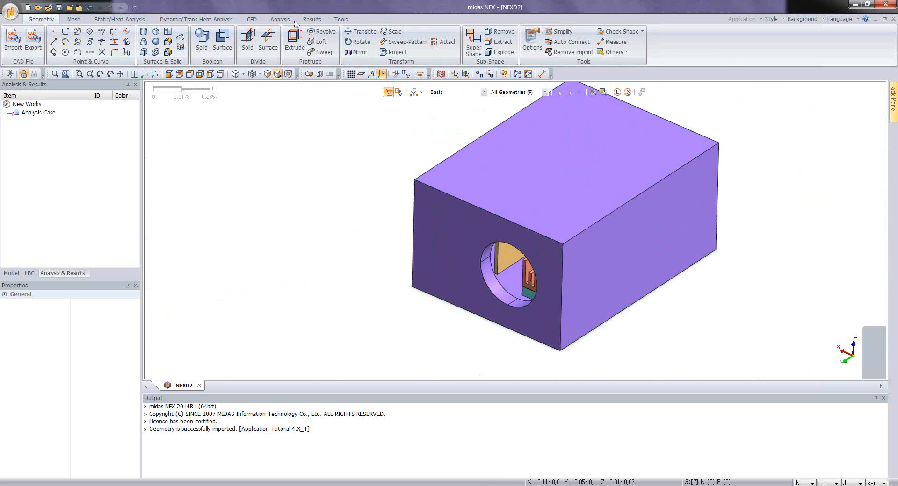
Step: Make a face from the outer edges of the enclosure's circular opening to close it, using the default 1e-007 m tolerance
left_click(168, 31)
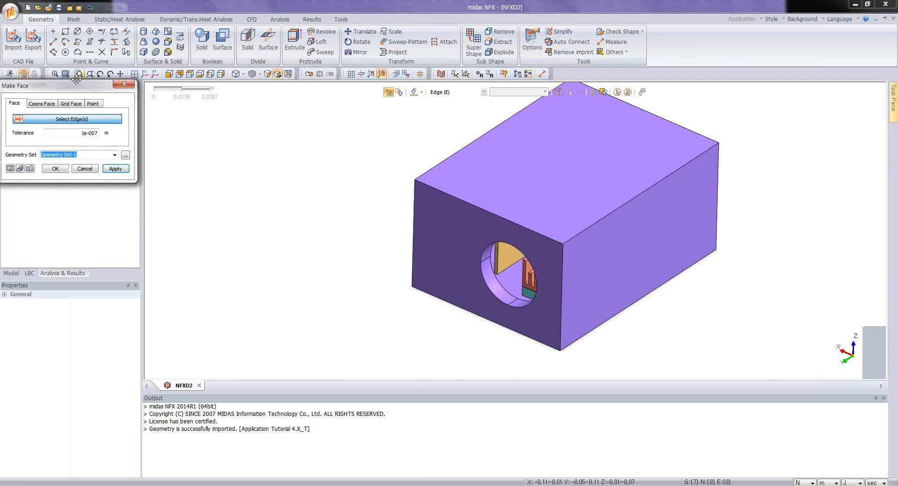
left_click_drag(74, 85, 227, 170)
left_click(496, 299)
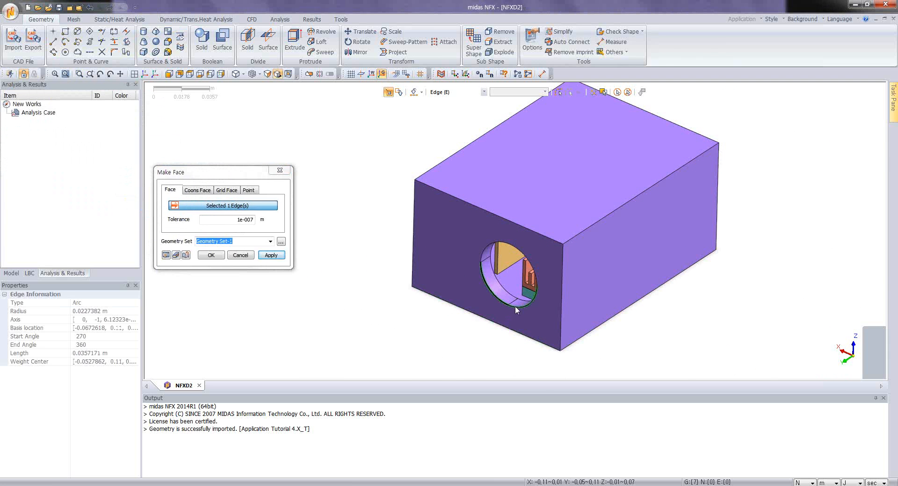
left_click(515, 306)
left_click(528, 264)
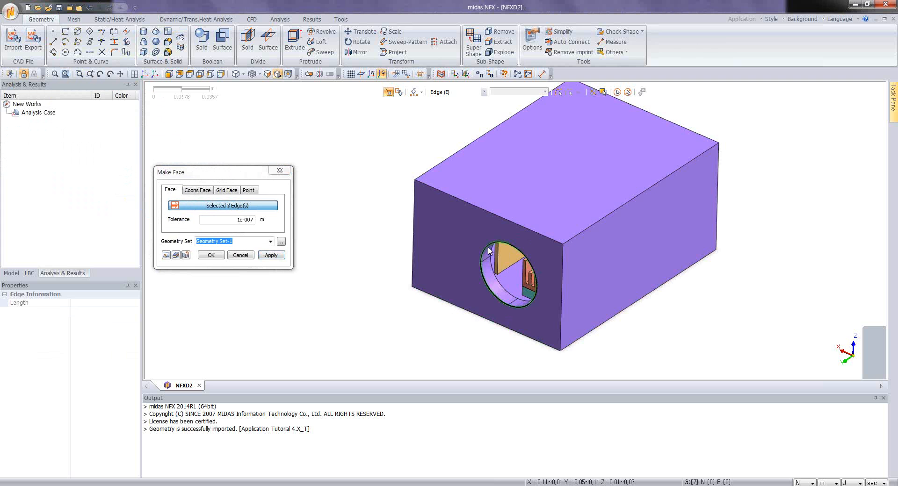
left_click(270, 256)
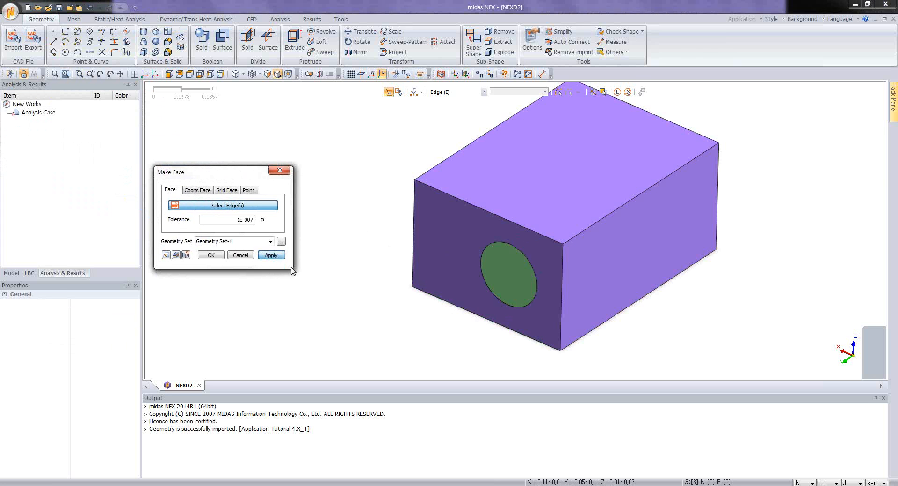
Step: Make a face from the outer edges of the rectangular opening at the enclosure's opposite end
middle_click_drag(706, 311, 623, 283)
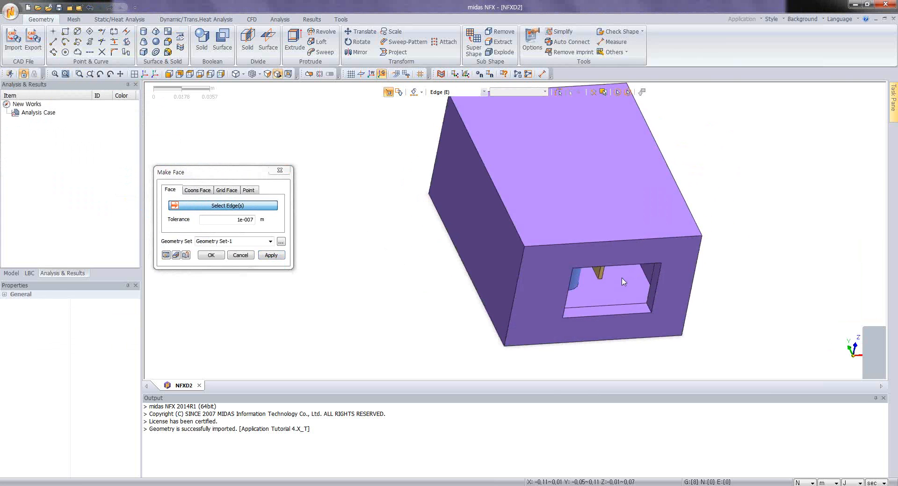
scroll(623, 281, "up", 3)
left_click(619, 263)
left_click(674, 298)
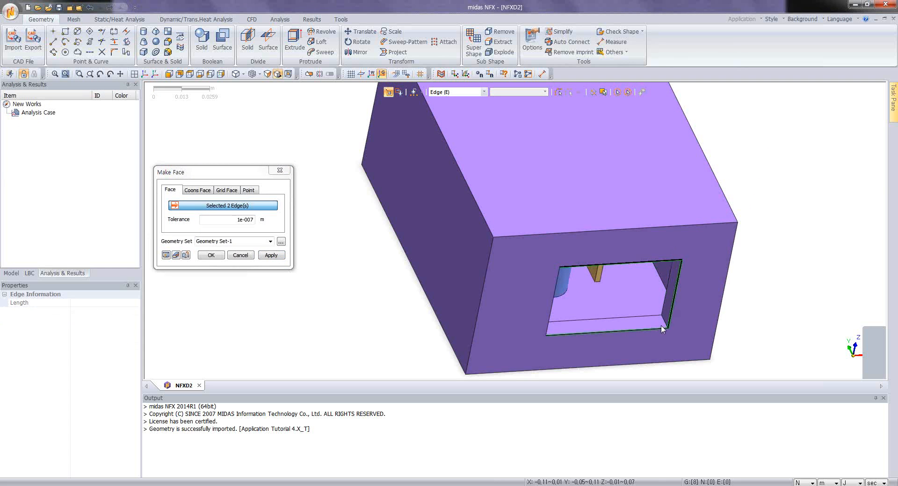
left_click(659, 327)
left_click(213, 255)
Step: Check the visible shapes for duplicate edges and faces, including sub-edges and sub-faces, with a 1e-007 m tolerance
middle_click_drag(445, 280, 537, 161)
middle_click_drag(583, 78, 563, 191)
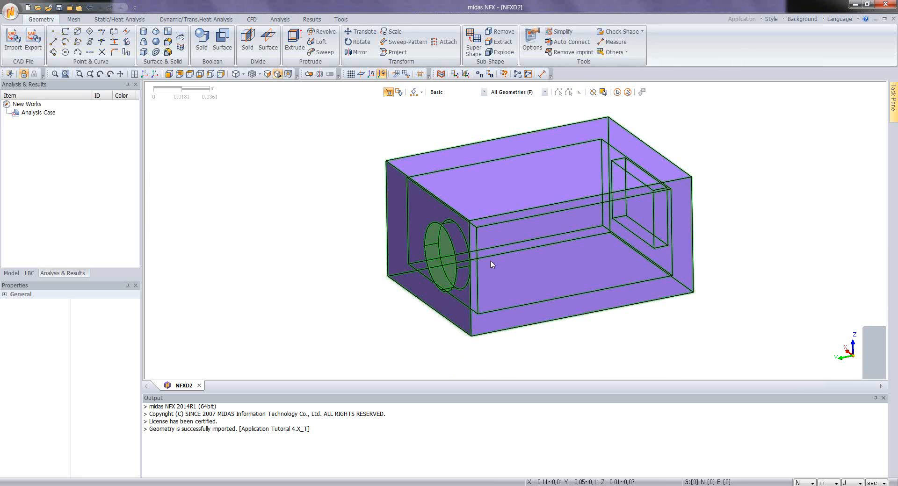
mouse_move(524, 252)
middle_mouse_down()
mouse_move(575, 255)
mouse_move(485, 271)
mouse_move(505, 293)
mouse_move(487, 287)
mouse_move(614, 159)
middle_mouse_up()
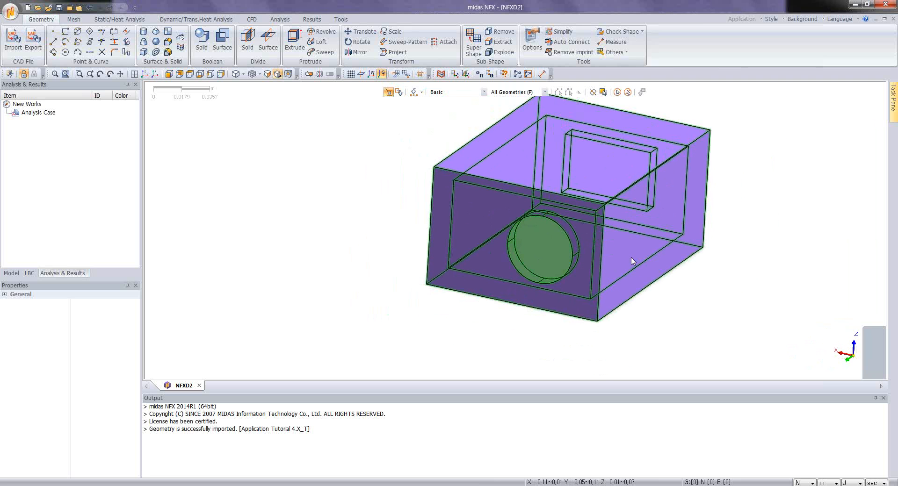
mouse_move(632, 261)
middle_mouse_down()
mouse_move(583, 266)
mouse_move(583, 232)
mouse_move(503, 273)
mouse_move(523, 280)
mouse_move(601, 195)
mouse_move(604, 116)
mouse_move(544, 247)
mouse_move(603, 117)
middle_mouse_up()
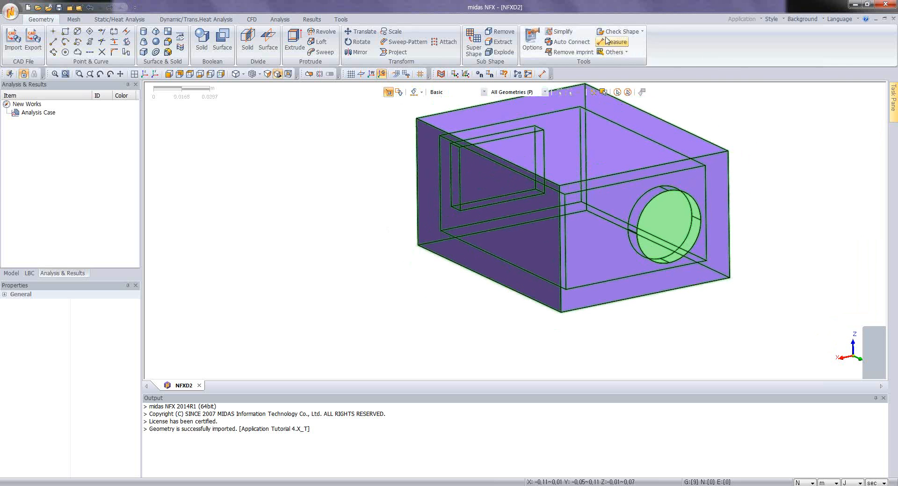
left_click(621, 32)
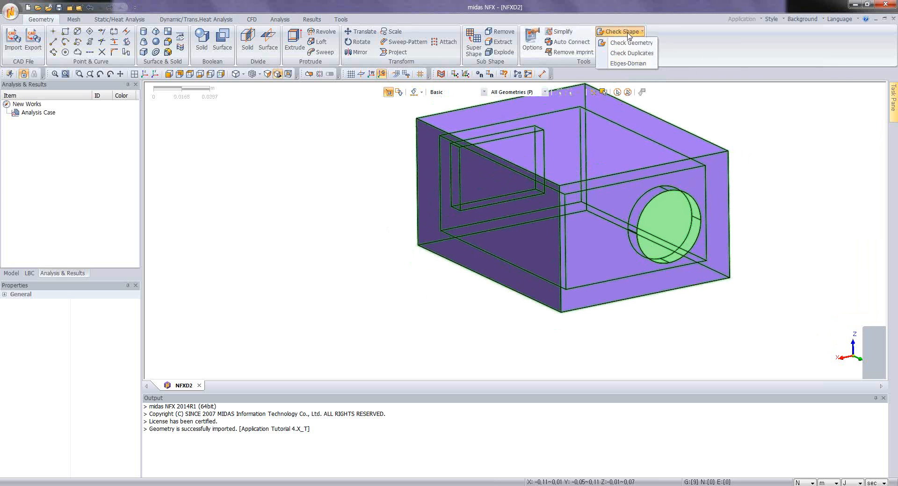
left_click(630, 43)
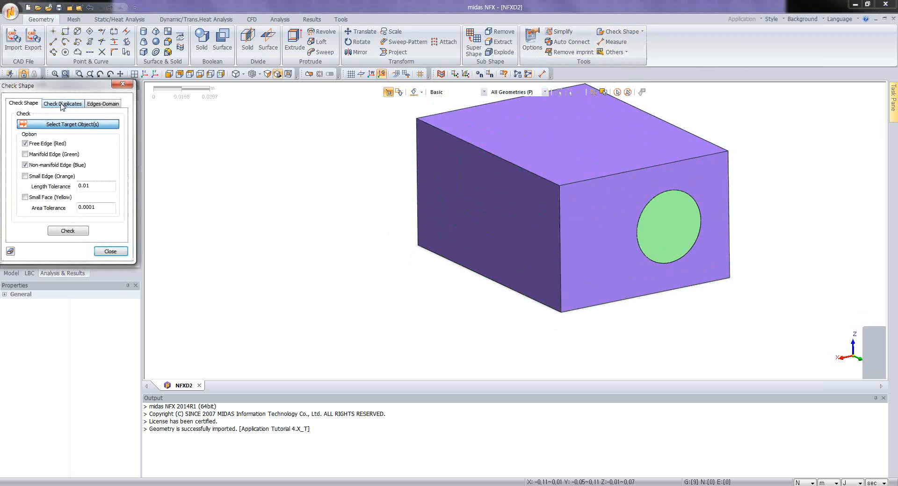
left_click(107, 104)
left_click(63, 105)
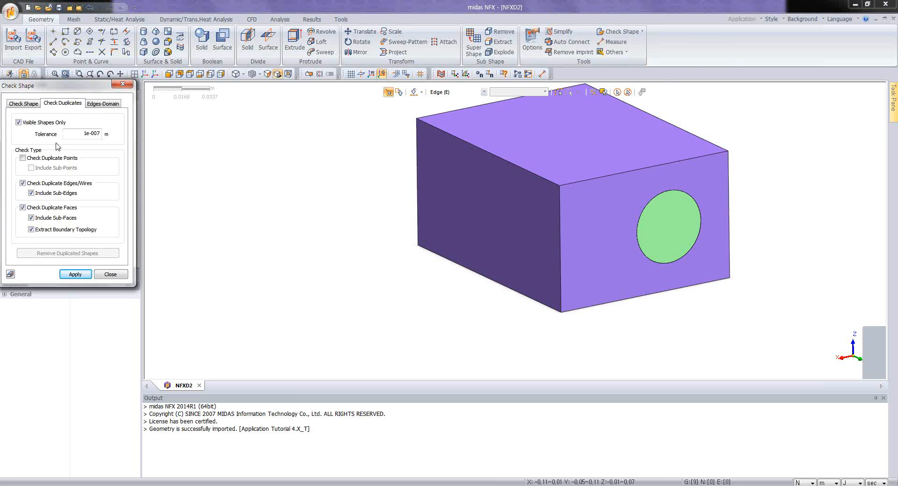
left_click(74, 275)
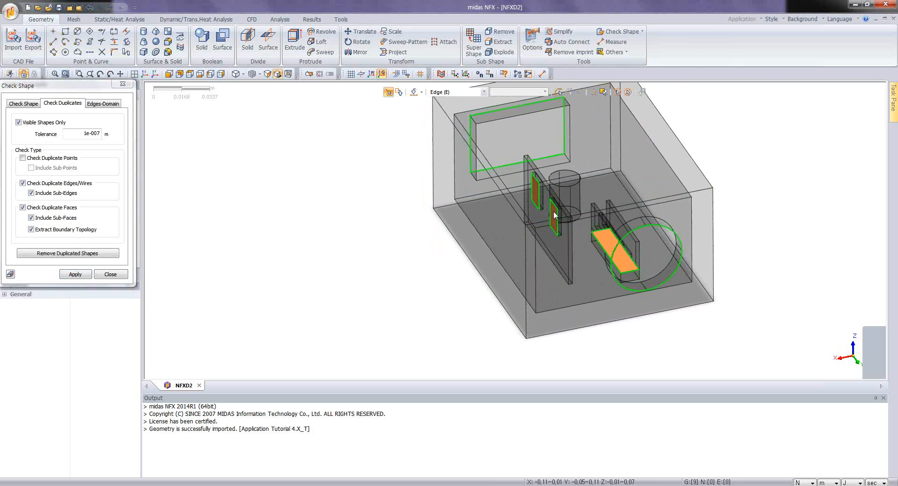
Step: Examine the highlighted duplicate faces and edges on the internal components and openings, and close the shape check
scroll(571, 224, "up", 5)
middle_click_drag(504, 253, 461, 252)
scroll(638, 264, "down", 4)
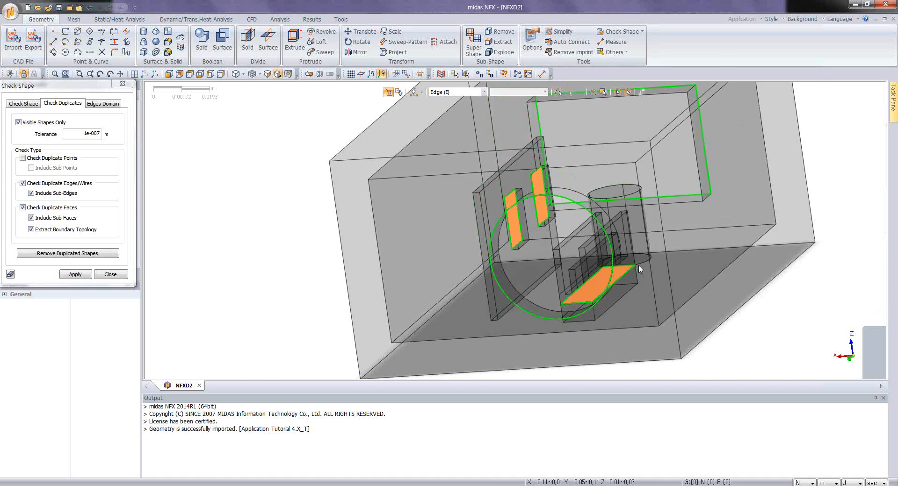
middle_click_drag(638, 265, 464, 244)
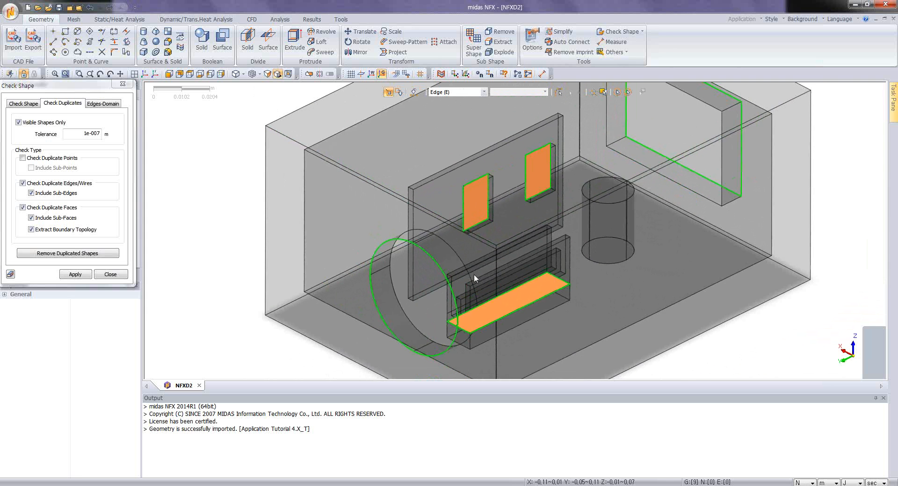
middle_click_drag(473, 275, 495, 276)
scroll(429, 308, "up", 4)
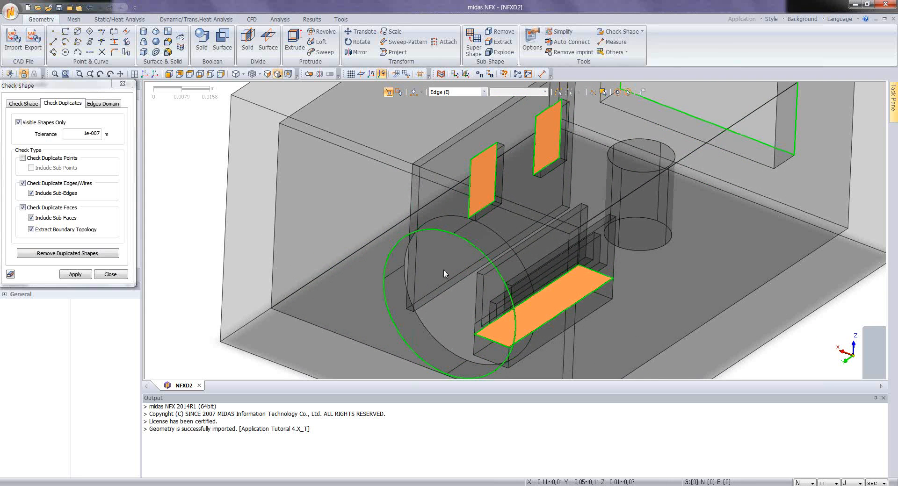
middle_click_drag(534, 242, 476, 279)
scroll(514, 249, "down", 2)
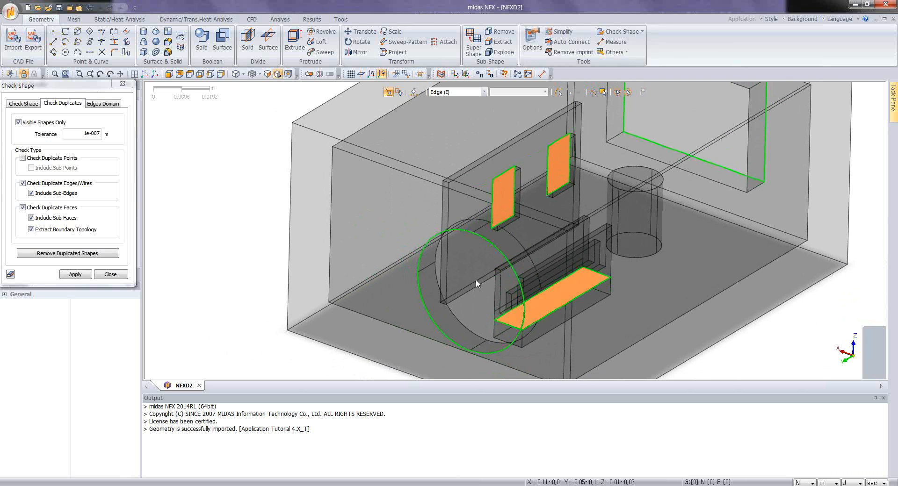
scroll(512, 259, "up", 3)
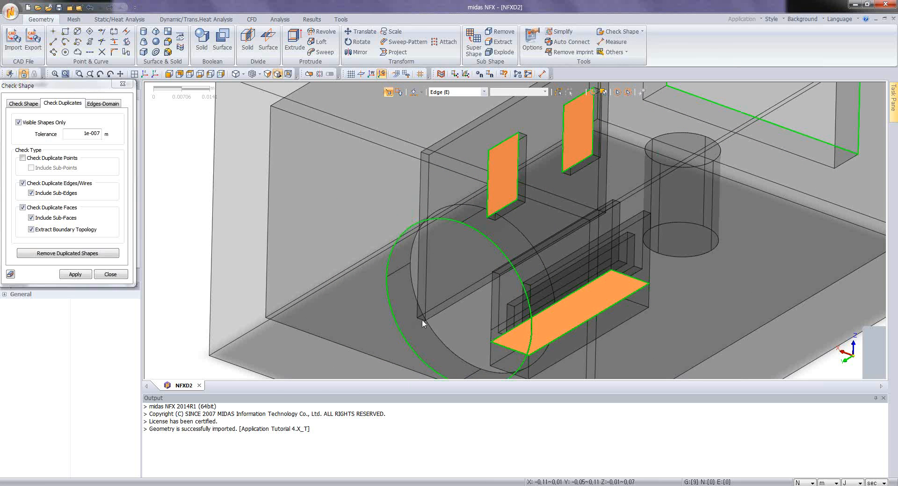
middle_click_drag(444, 346, 524, 345)
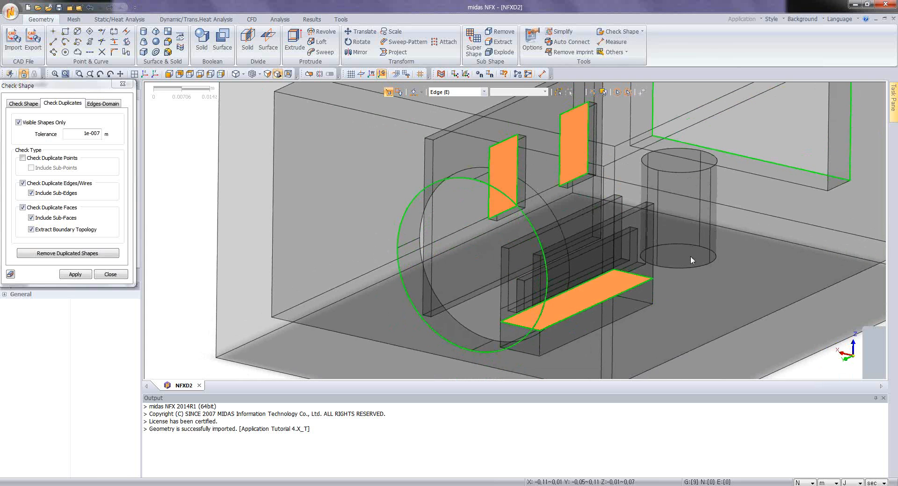
scroll(672, 253, "down", 2)
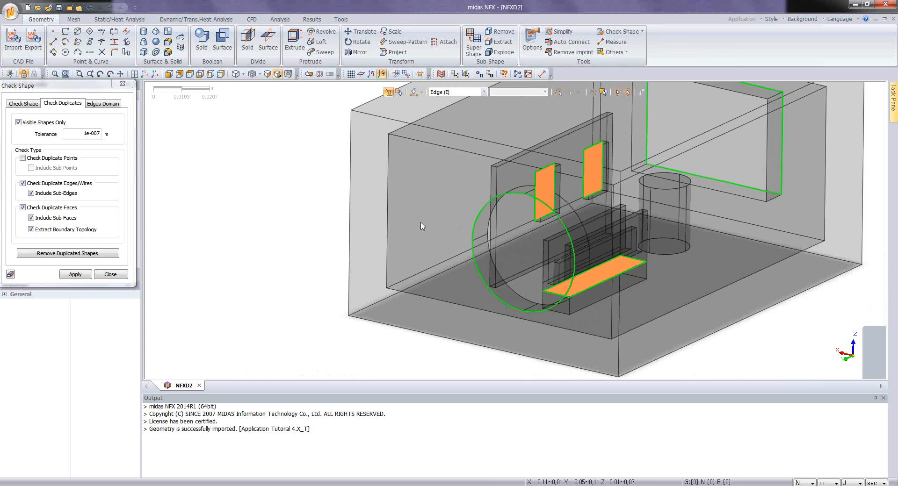
left_click(123, 84)
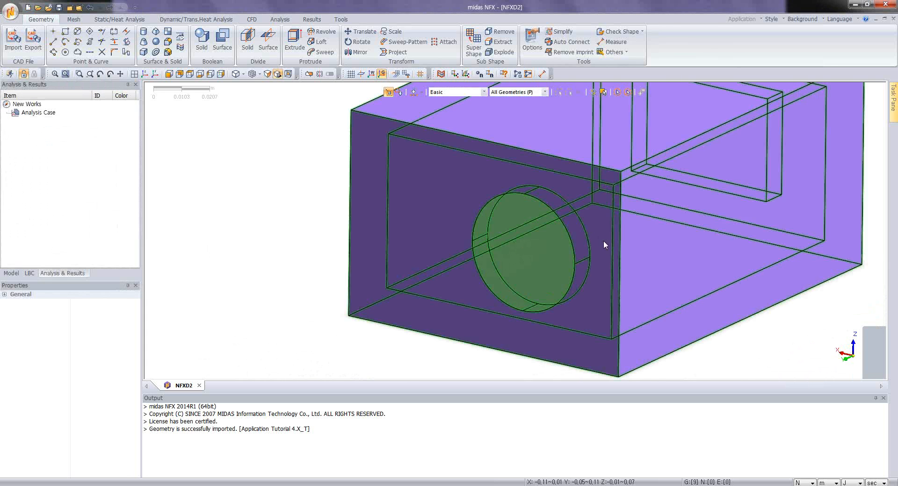
Step: Auto-connect all solids of the enclosure and its internal components so that touching solids share faces
middle_click_drag(603, 241, 622, 199)
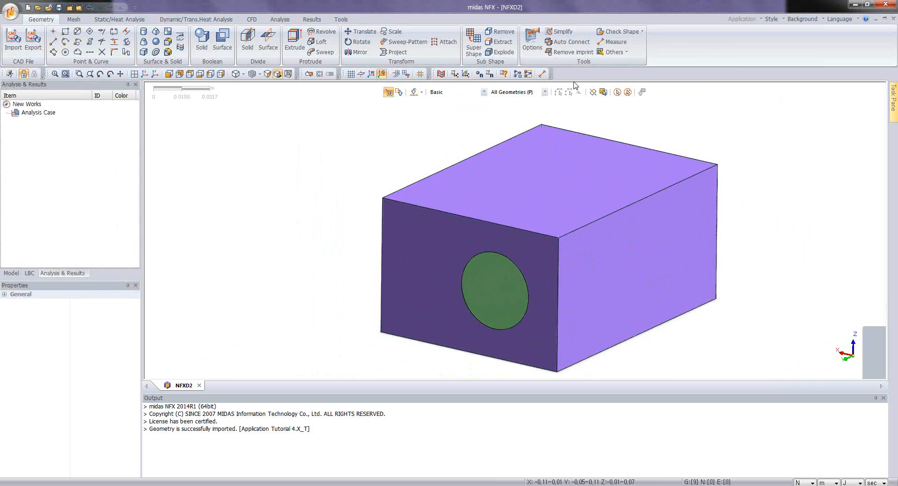
left_click(568, 41)
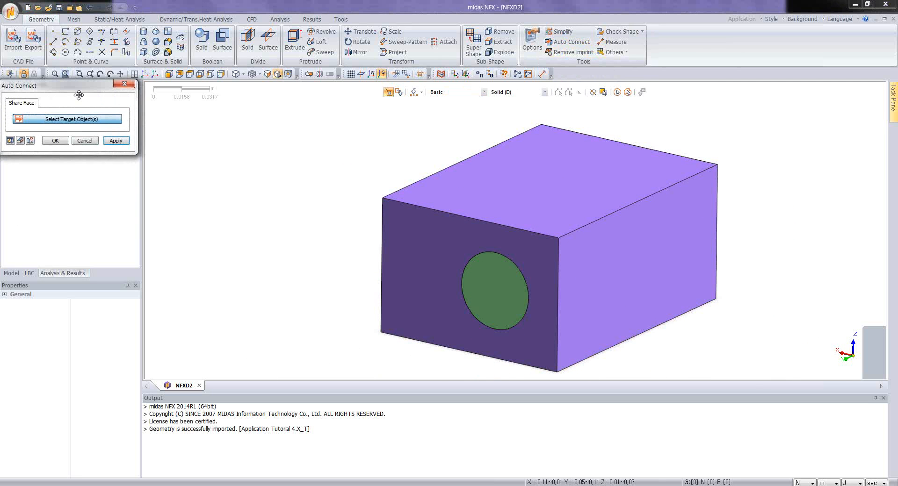
left_click_drag(74, 87, 220, 133)
left_click(617, 92)
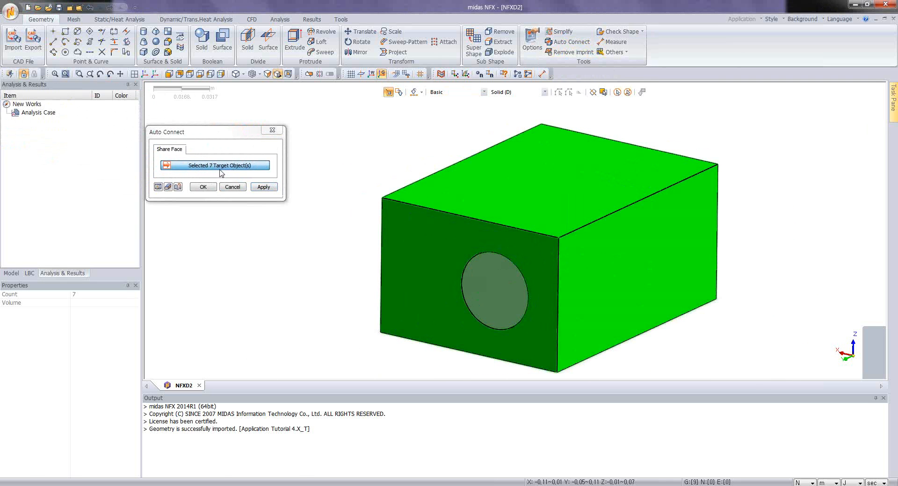
left_click(203, 187)
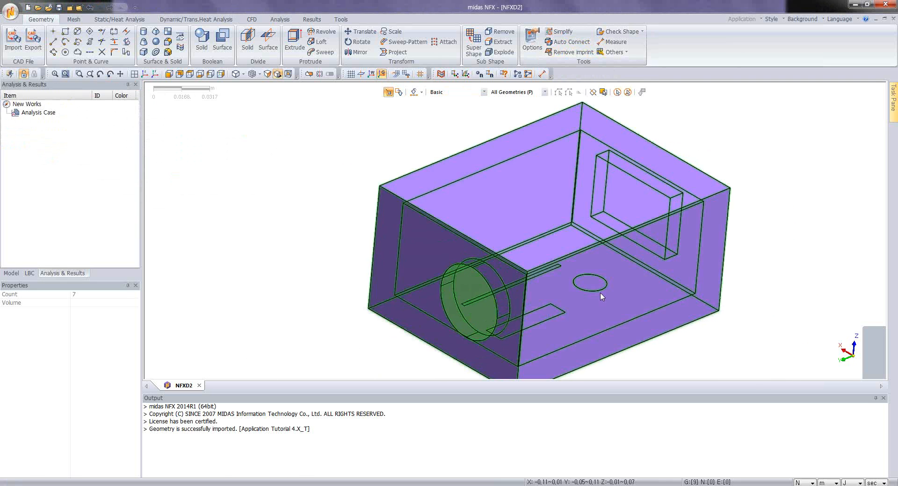
Step: Recheck the visible shapes for duplicate edges and faces with sub-shapes included, examine the highlighted contact faces, and close the check
left_click(635, 33)
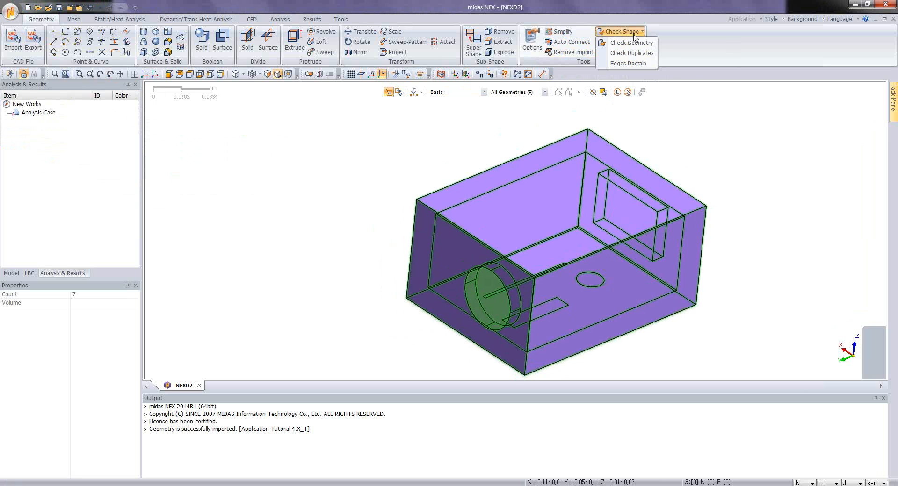
left_click(630, 53)
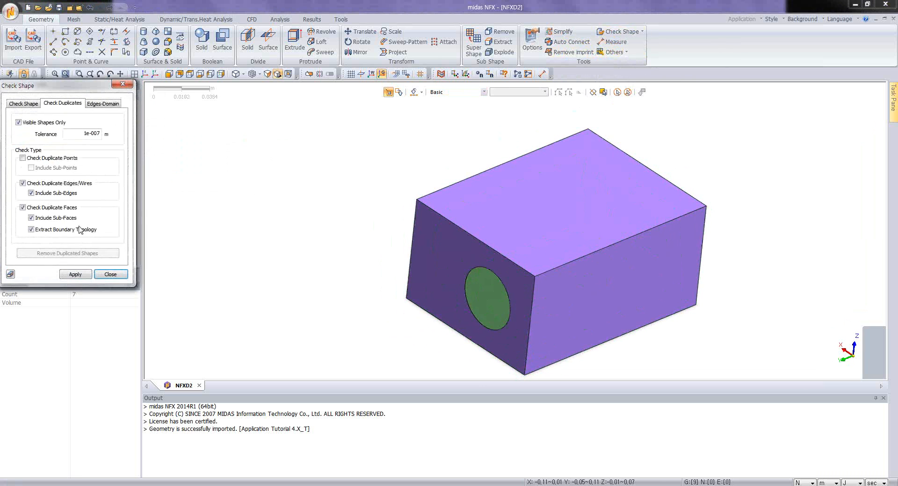
left_click(75, 275)
scroll(551, 321, "up", 5)
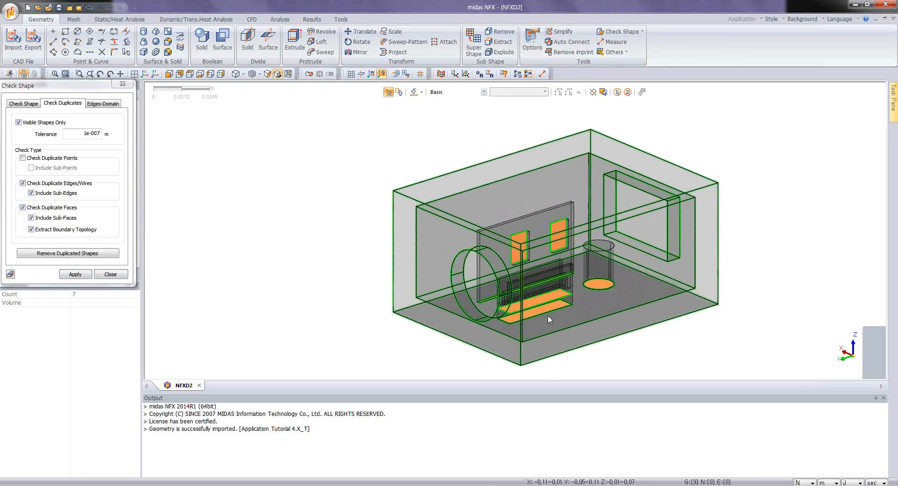
middle_click_drag(554, 310, 405, 325)
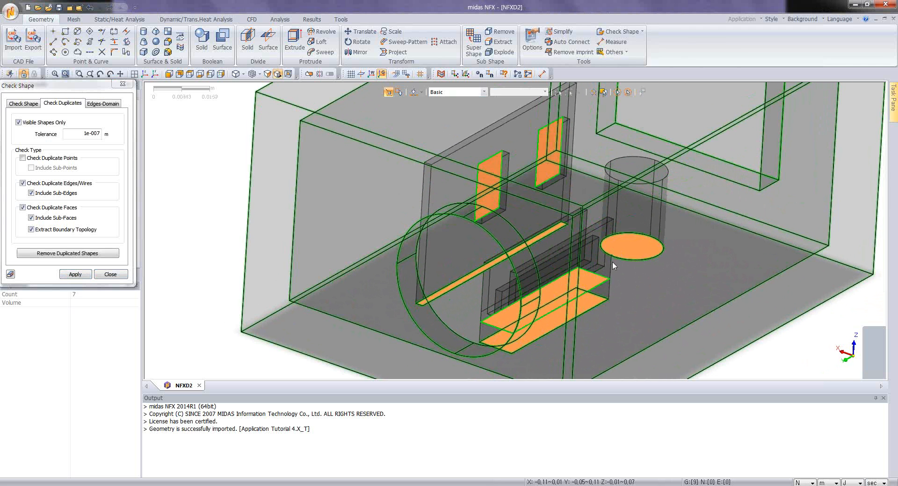
scroll(596, 259, "down", 5)
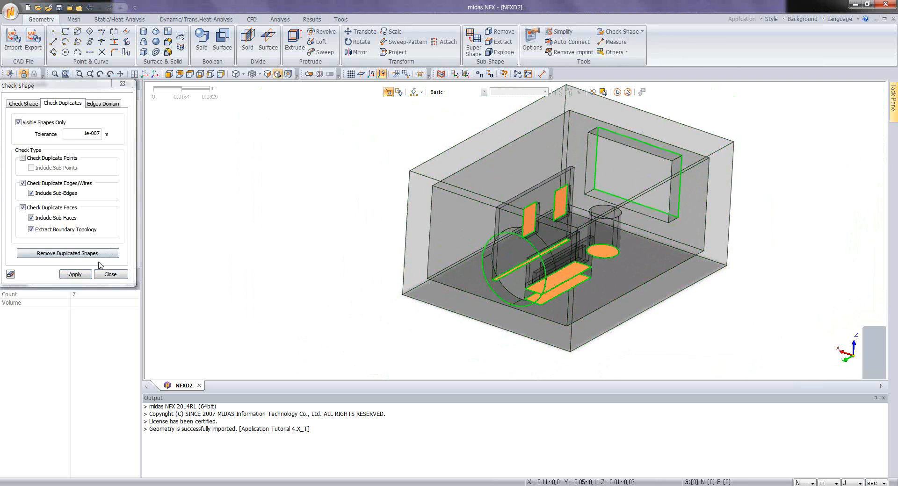
left_click(109, 274)
scroll(569, 261, "down", 2)
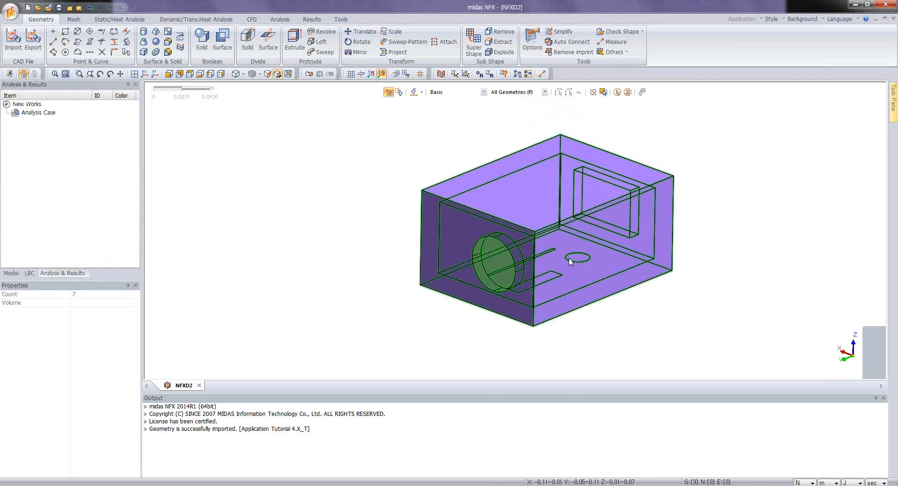
Step: Set up a CFD volume extraction with all the solids as targets and the circular and rectangular opening faces as closing faces
left_click(625, 52)
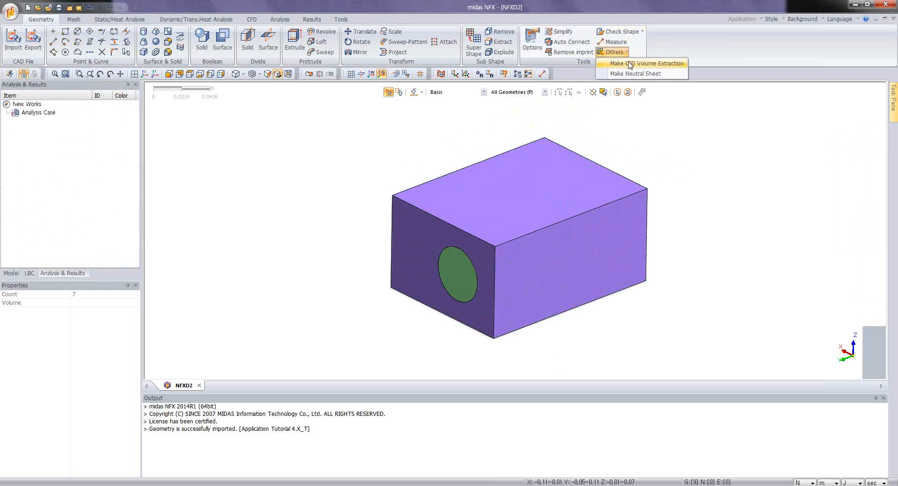
left_click(630, 64)
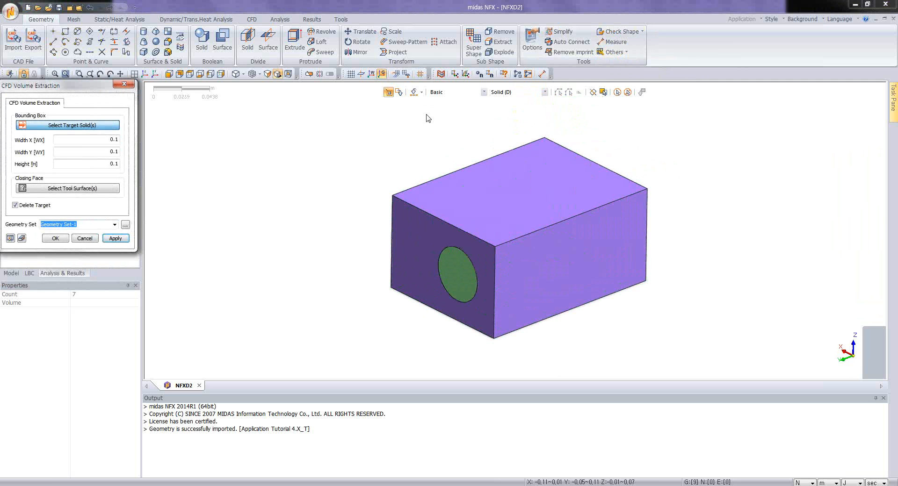
left_click_drag(316, 94, 743, 373)
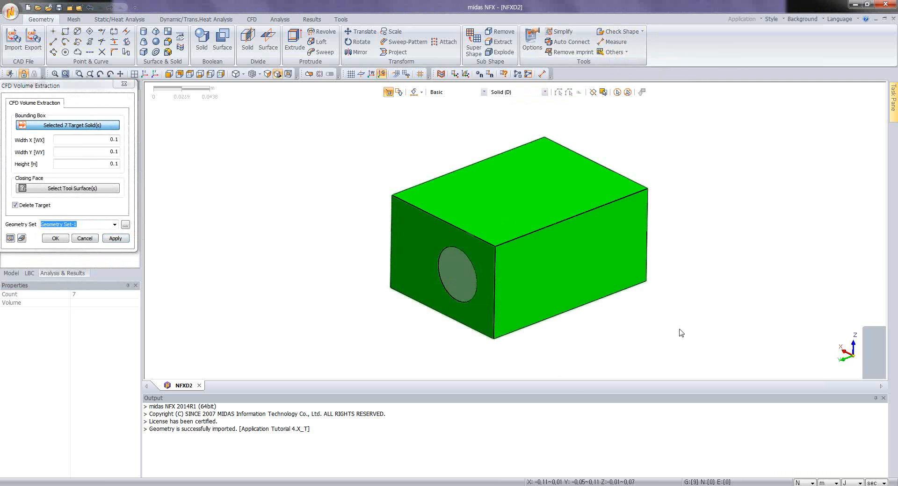
left_click(85, 187)
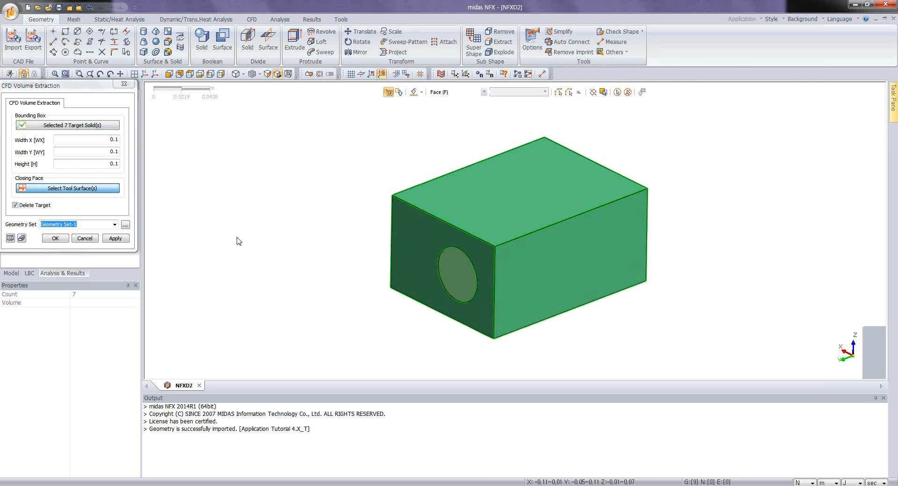
left_click(461, 284)
middle_click_drag(541, 272, 336, 277)
left_click(564, 259)
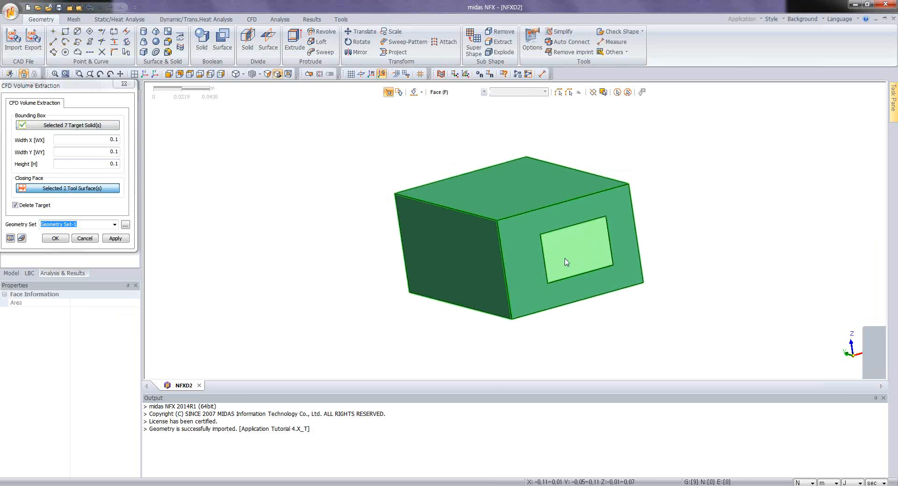
middle_click_drag(400, 241, 383, 246)
scroll(383, 247, "up", 2)
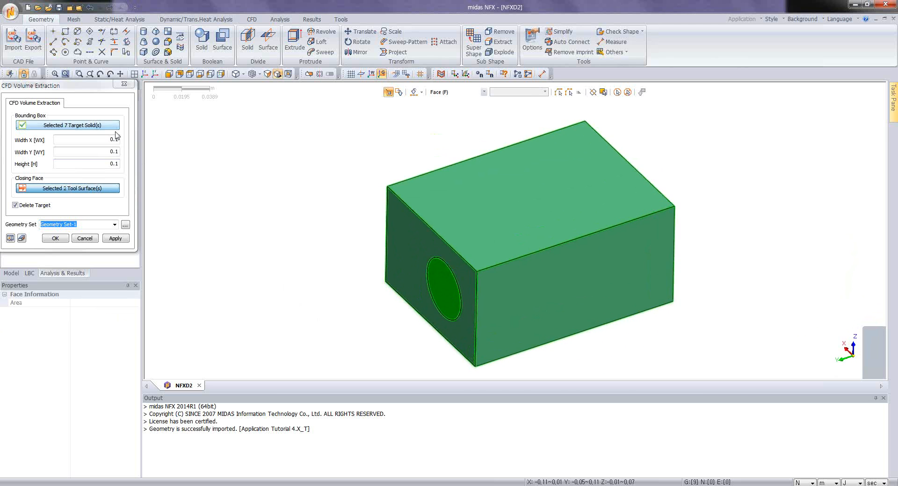
Step: Try extracting the CFD volume with bounding box widths and height of 0.2 and target deletion enabled, and undo the extraction
left_click_drag(114, 139, 120, 139)
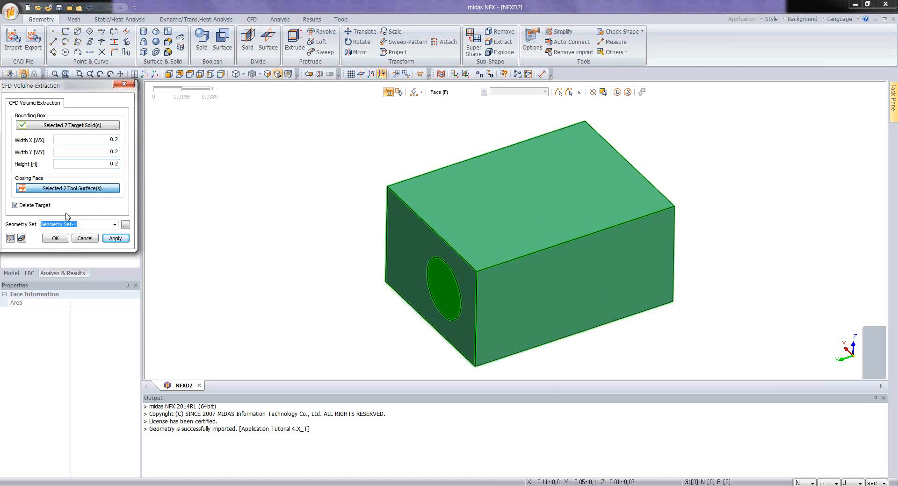
left_click(9, 238)
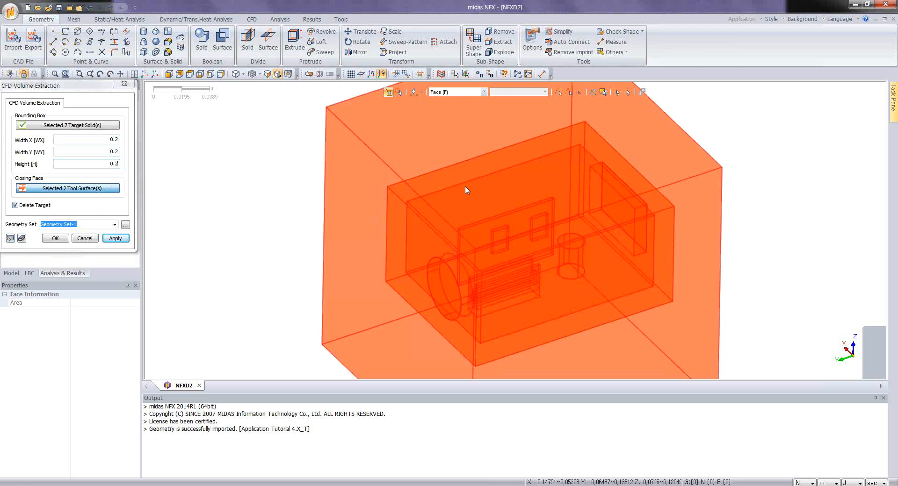
scroll(461, 178, "down", 2)
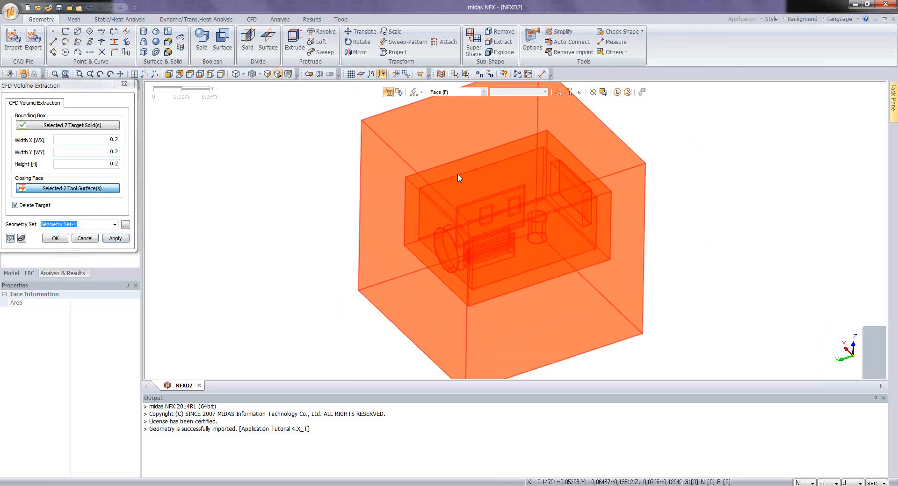
left_click(55, 238)
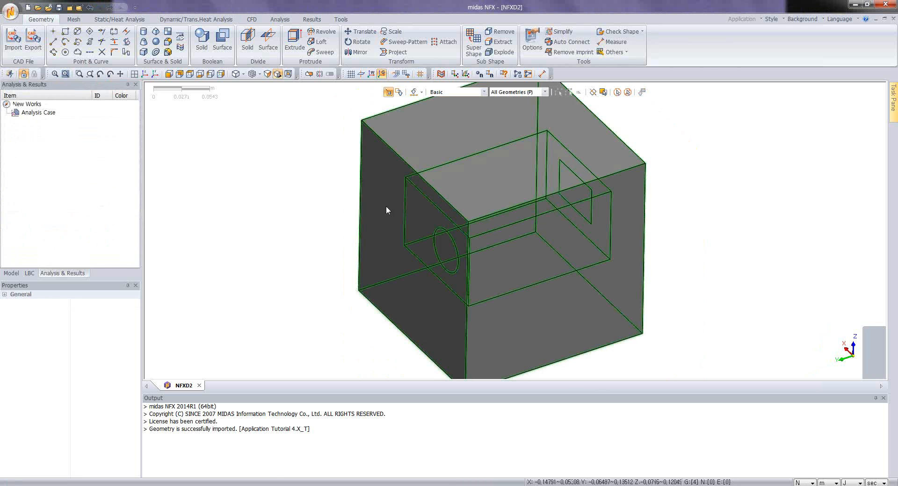
middle_click_drag(386, 207, 429, 179)
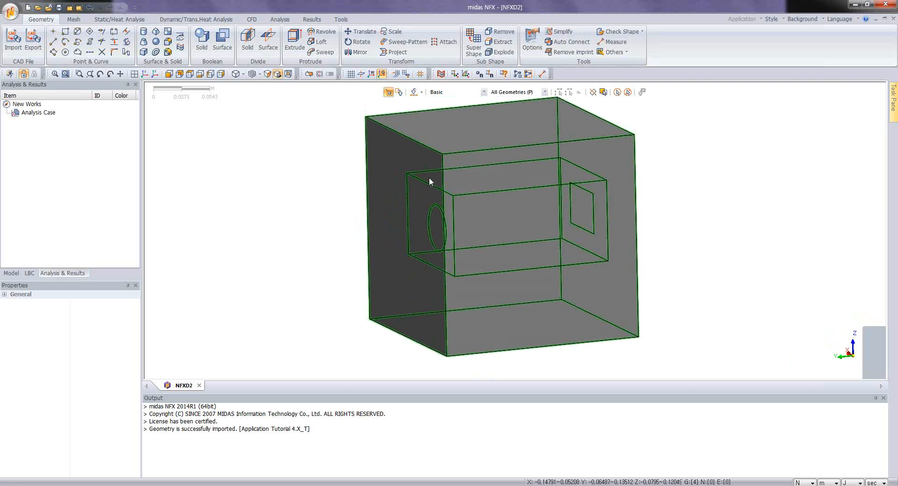
middle_click_drag(447, 245, 467, 186)
scroll(475, 205, "down", 1)
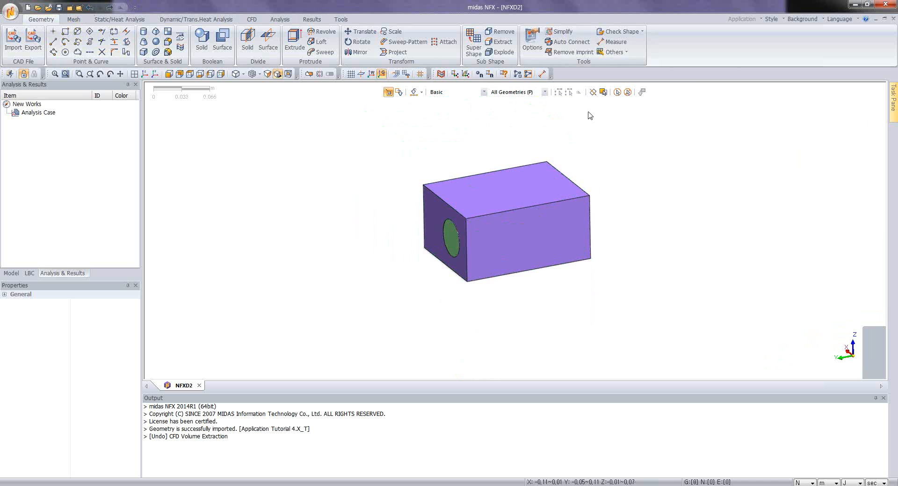
Step: Start a new CFD volume extraction, selecting all the solids as targets and both opening faces as closing faces
left_click(622, 51)
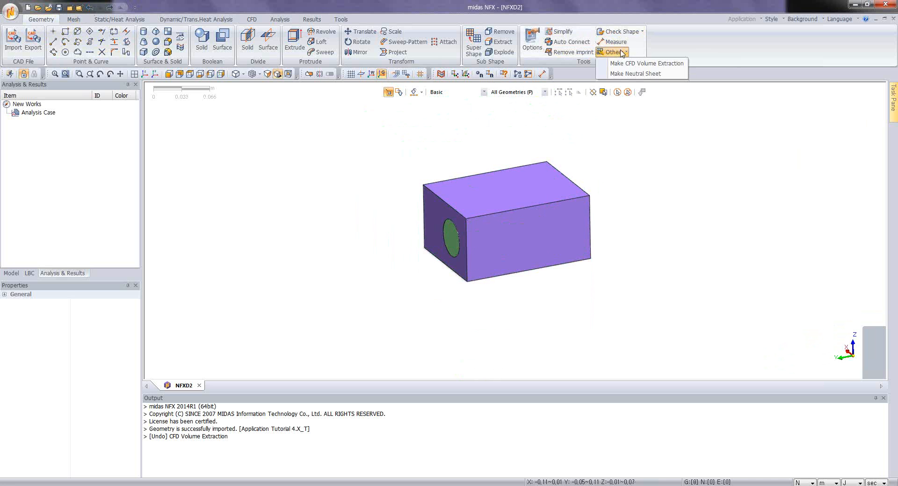
left_click(636, 68)
left_click_drag(388, 140, 637, 337)
left_click(93, 187)
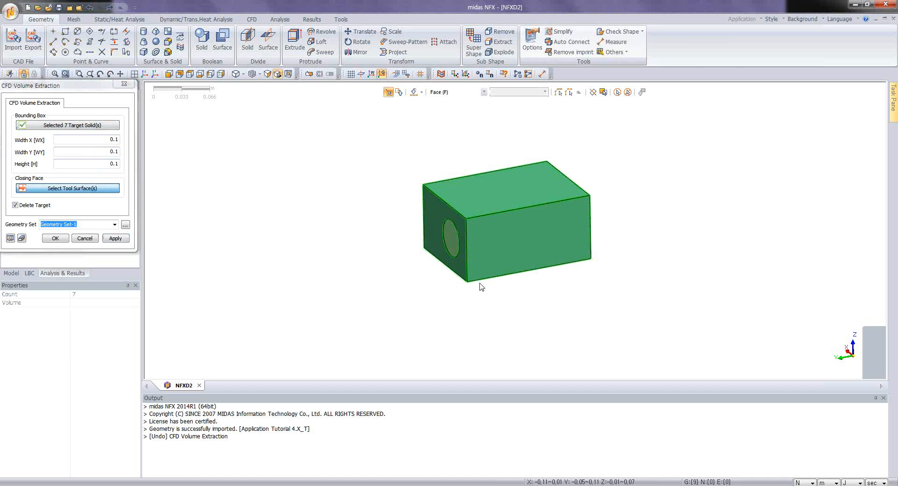
left_click(529, 262)
middle_click_drag(440, 242, 576, 231)
left_click(577, 218)
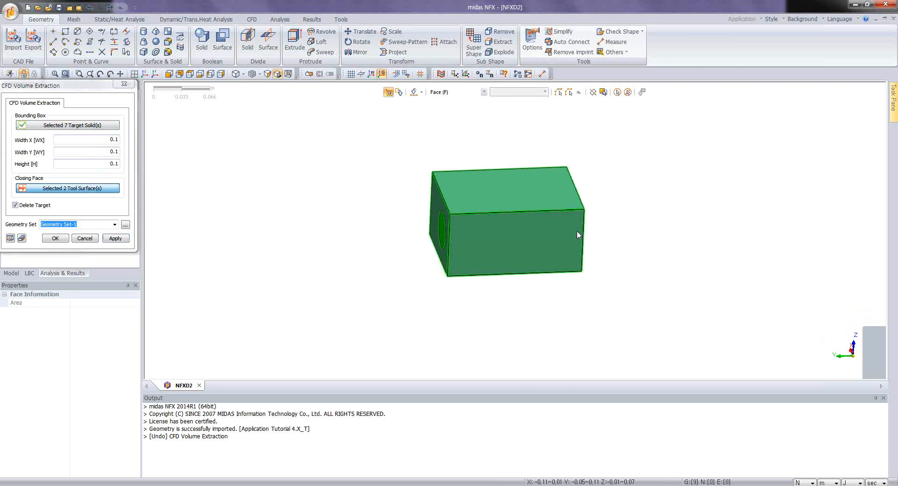
Step: Set the bounding box X width, Y width and height to 0.2, keep the target solids, preview the box and extract the CFD volume
double_click(110, 139)
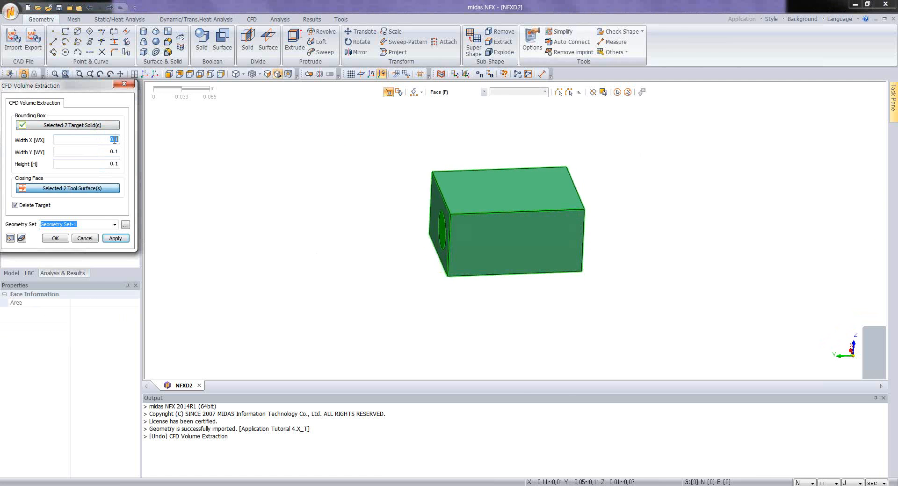
left_click_drag(114, 139, 122, 143)
type("22")
left_click(15, 205)
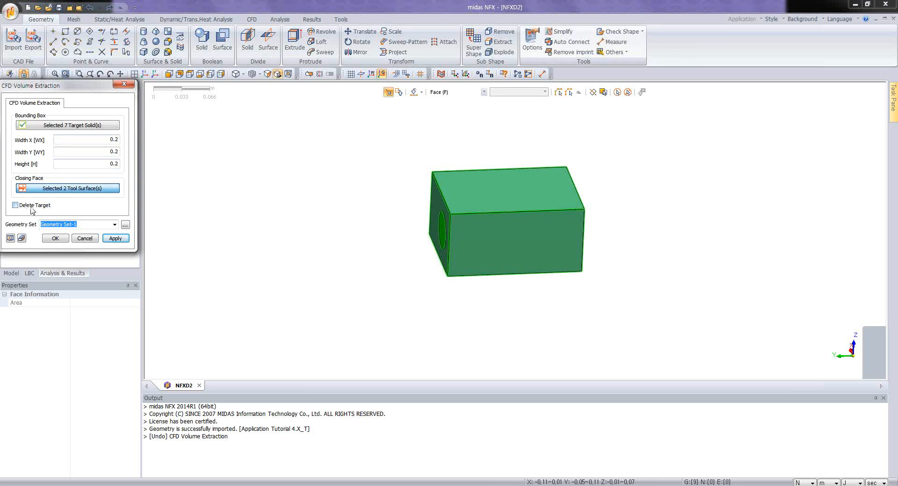
left_click(10, 238)
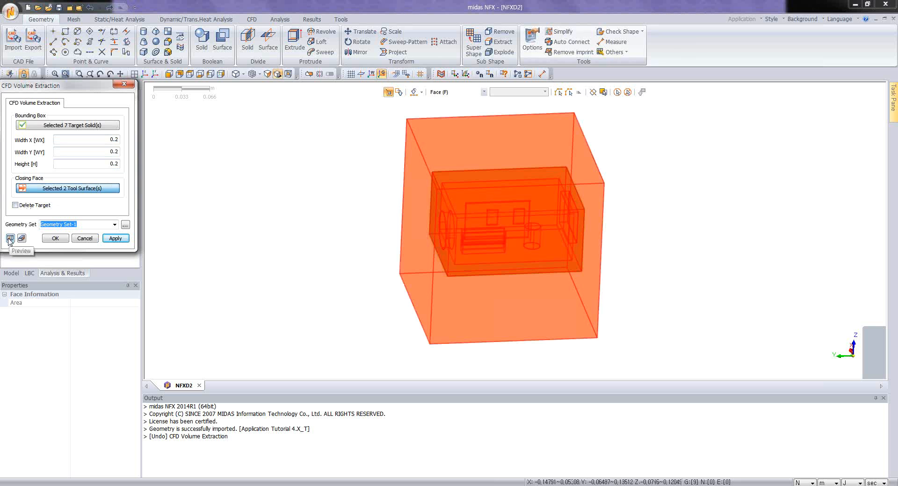
left_click(56, 238)
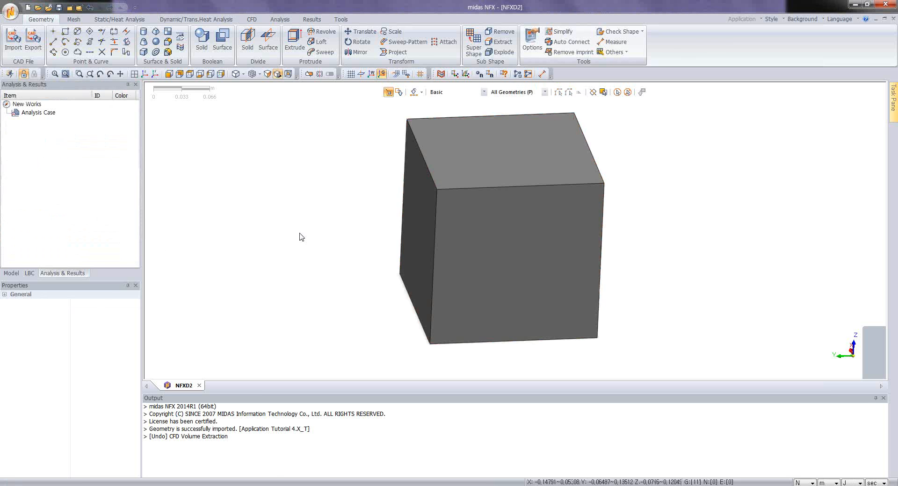
Step: Delete the outer extracted volume block surrounding the enclosure
middle_click_drag(485, 153, 482, 154)
scroll(485, 158, "down", 1)
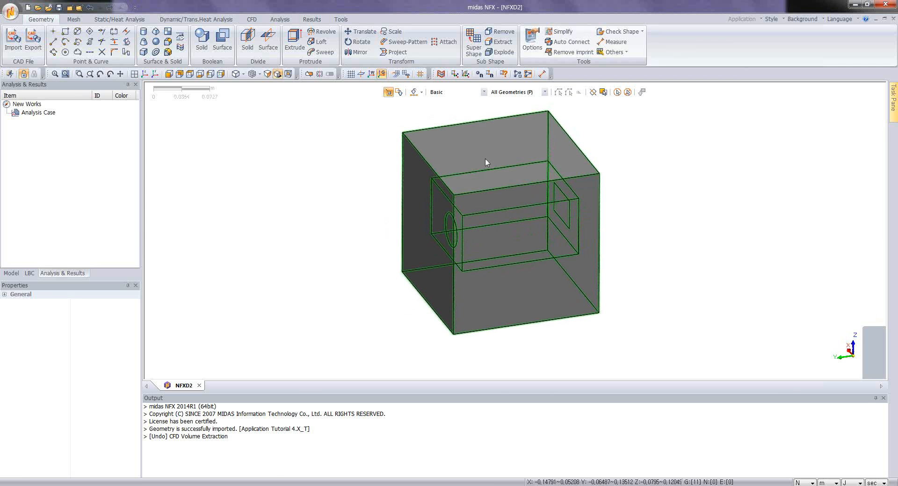
left_click(461, 181)
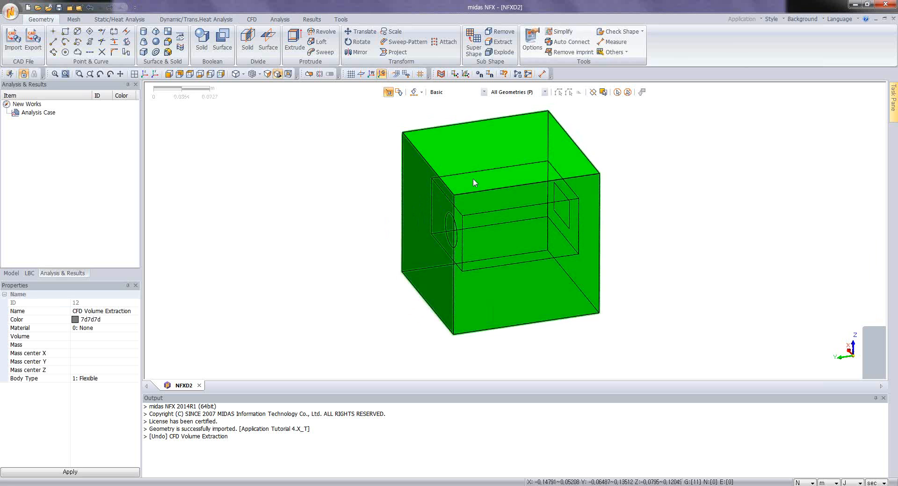
right_click(479, 166)
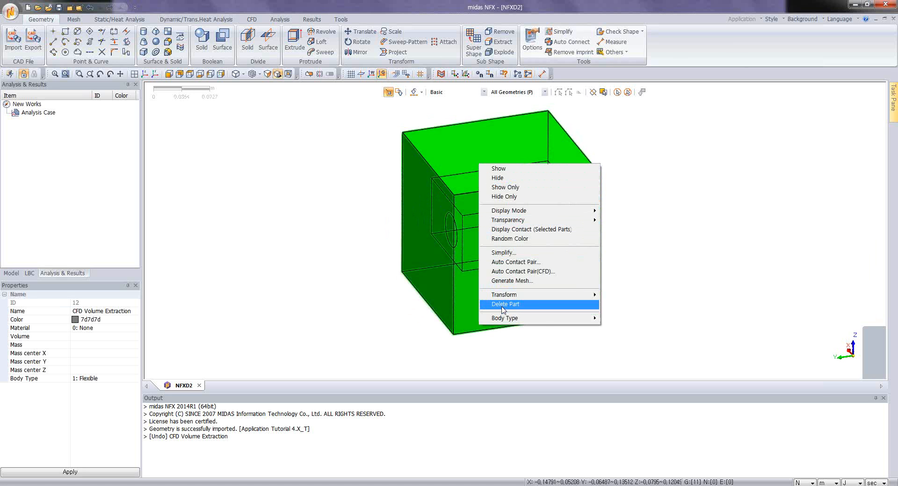
left_click(504, 304)
left_click(424, 287)
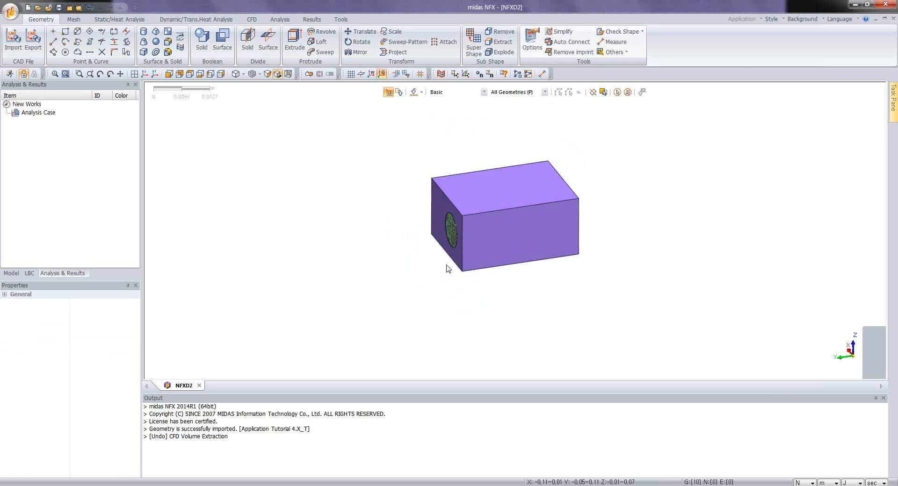
Step: Show only the remaining CFD Volume Extraction solid in Geometry Set-1 and examine its internal cavities and openings
scroll(469, 243, "up", 5)
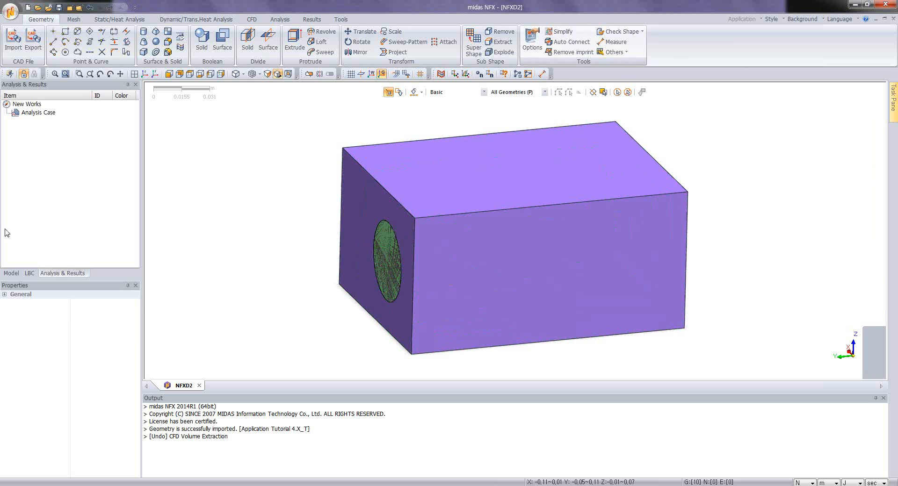
left_click(11, 274)
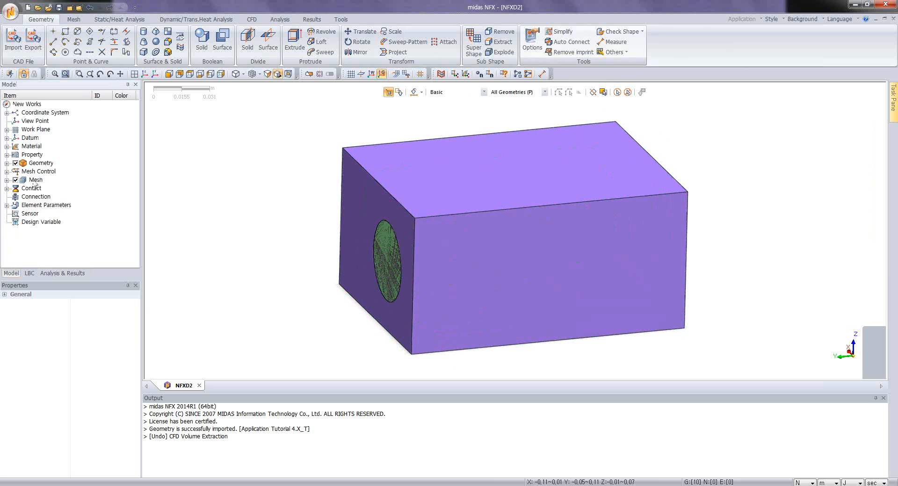
left_click(6, 163)
left_click(15, 172)
left_click(24, 188)
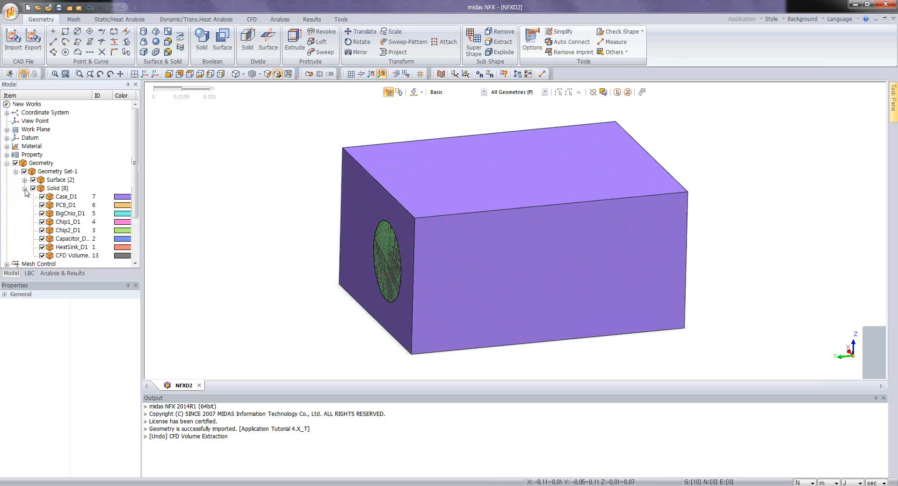
left_click(72, 256)
right_click(74, 257)
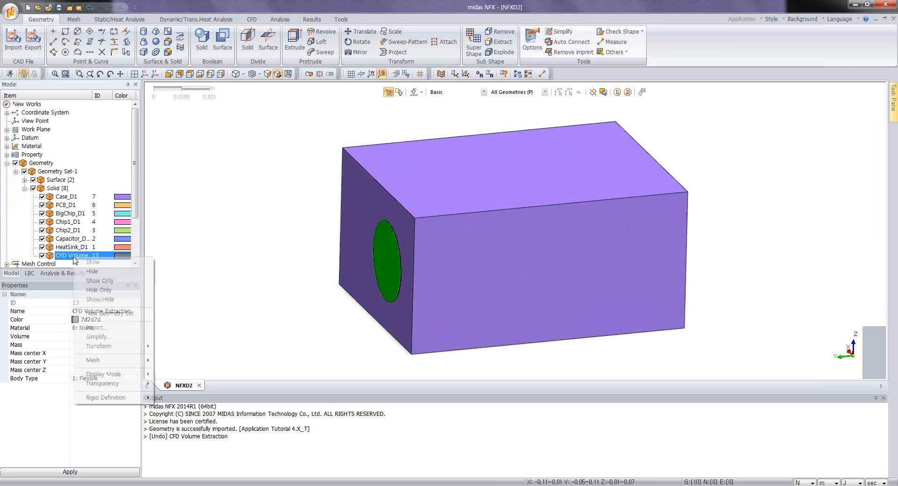
left_click(100, 281)
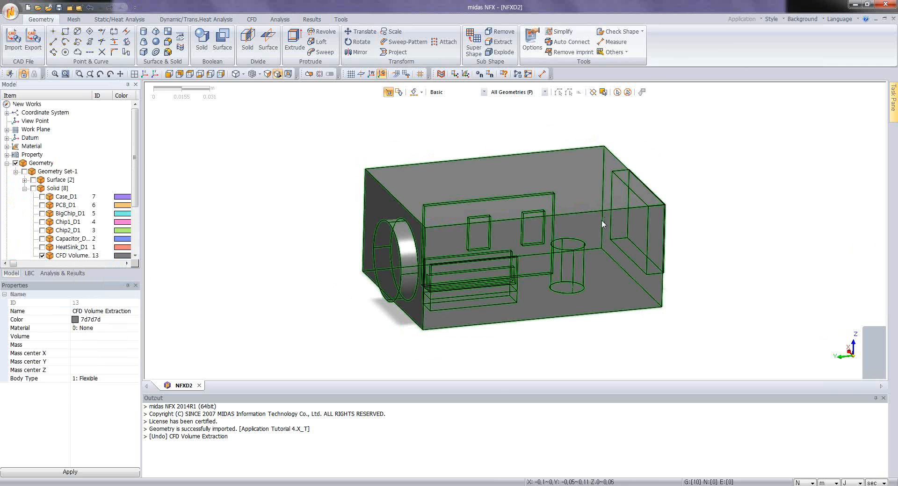
middle_click_drag(601, 220, 572, 209)
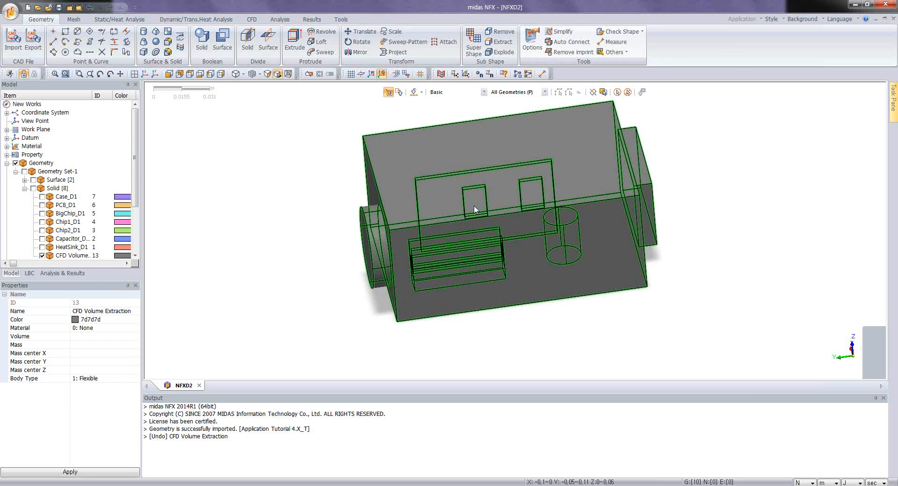
mouse_move(474, 206)
middle_mouse_down()
mouse_move(489, 201)
mouse_move(487, 214)
middle_mouse_up()
scroll(487, 204, "down", 2)
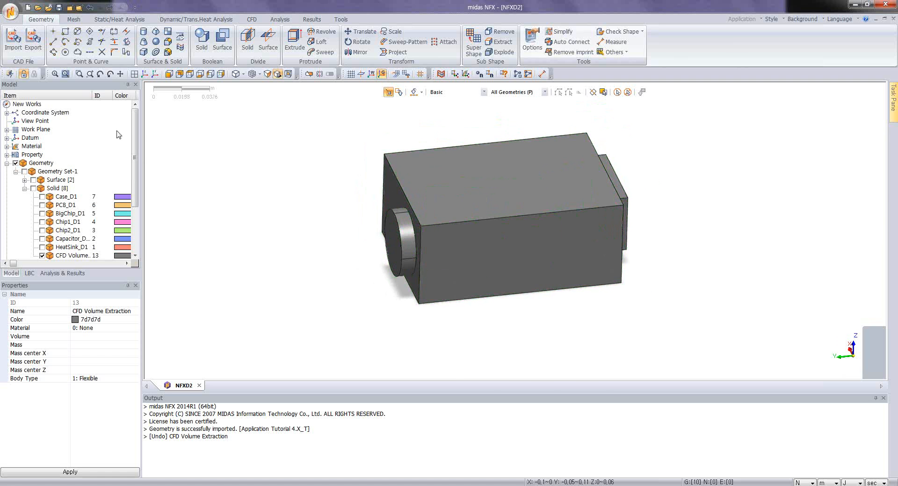
Step: Rename the CFD Volume Extraction solid in Geometry Set-1 as fluid
scroll(135, 140, "down", 2)
left_click(81, 222)
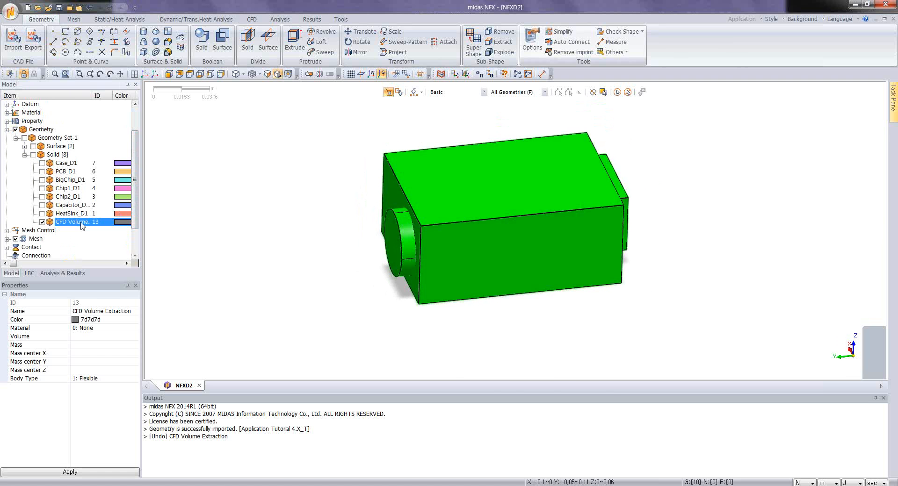
left_click(81, 223)
type("fluid")
key("Return")
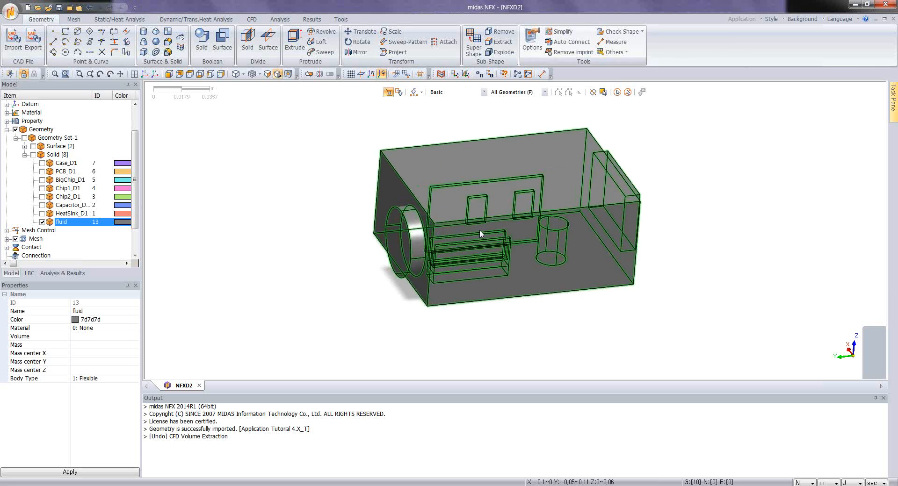
scroll(479, 229, "up", 3)
scroll(468, 225, "down", 1)
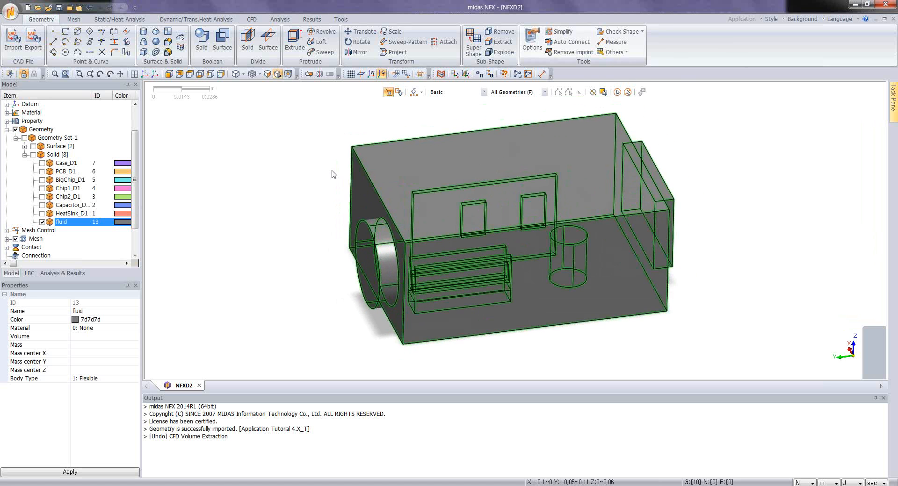
middle_click_drag(422, 265, 452, 229)
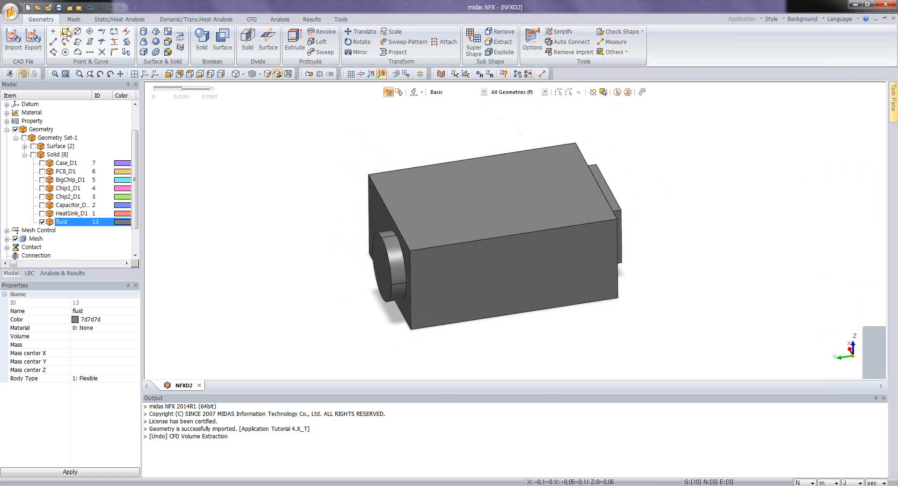
Step: Create a Fluid (CFD) material from the library entry AIR_25°C
left_click(73, 20)
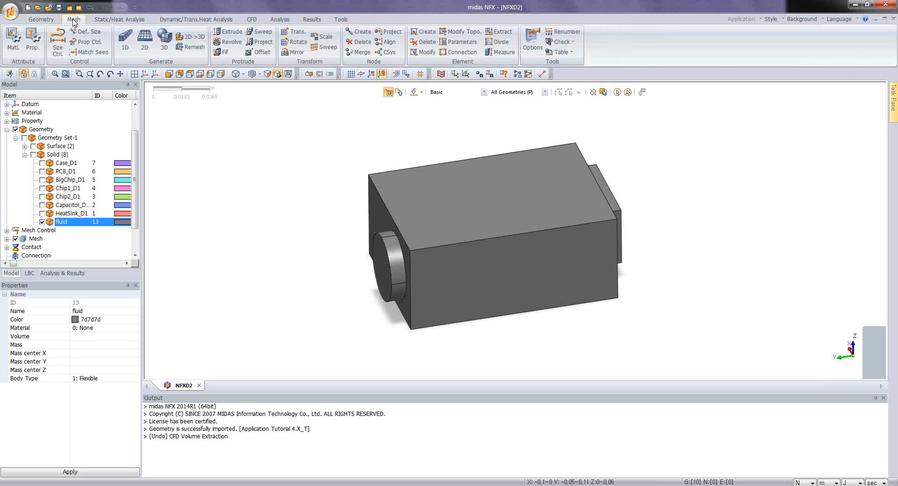
left_click(13, 43)
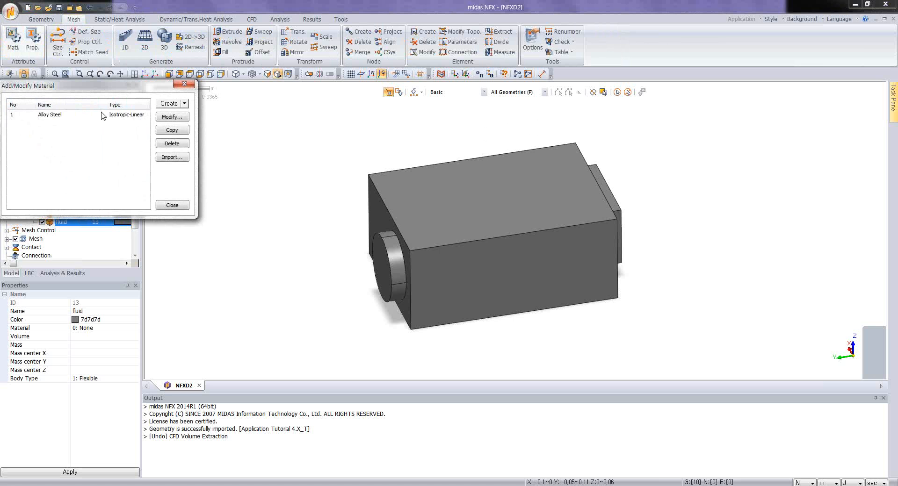
left_click(184, 103)
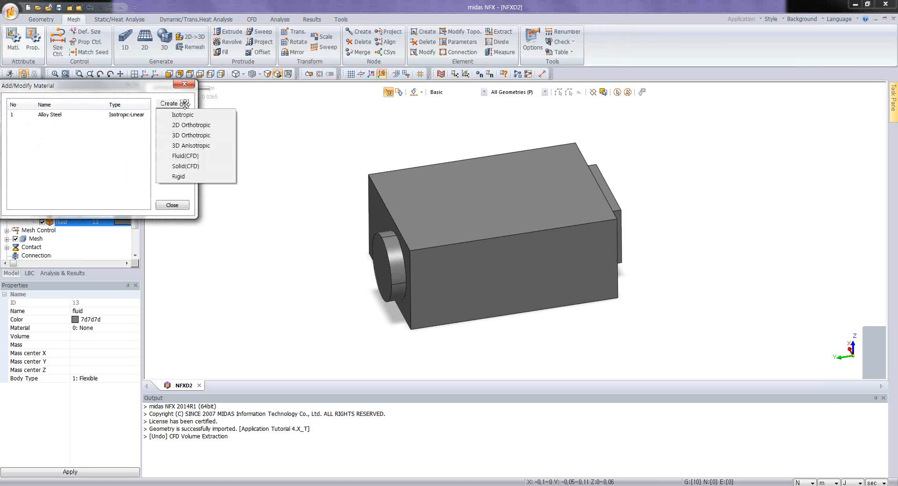
left_click(186, 155)
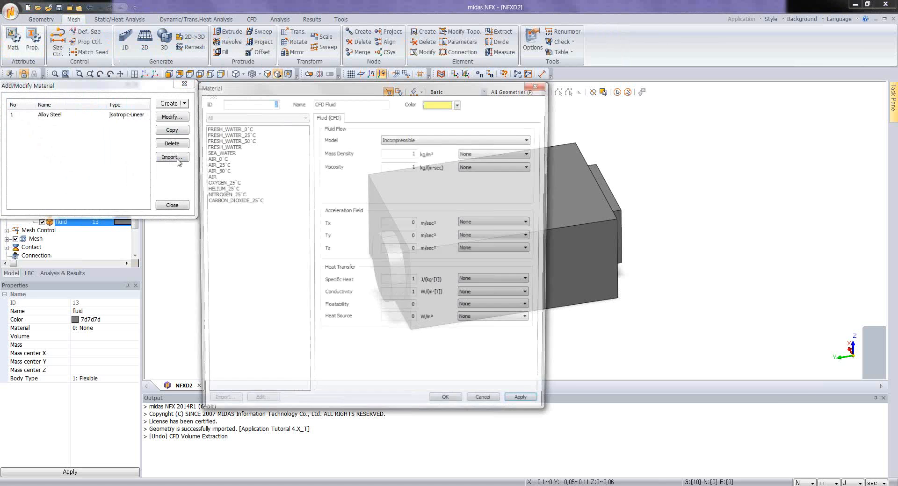
left_click(220, 165)
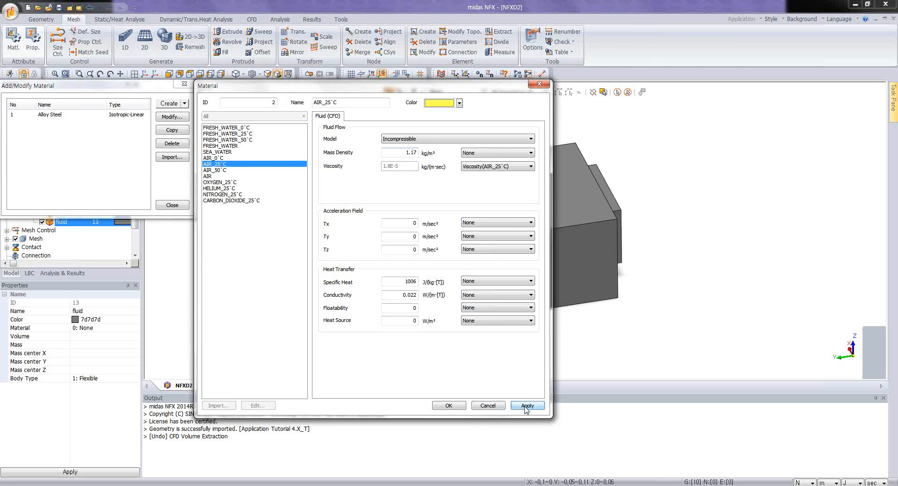
left_click(448, 405)
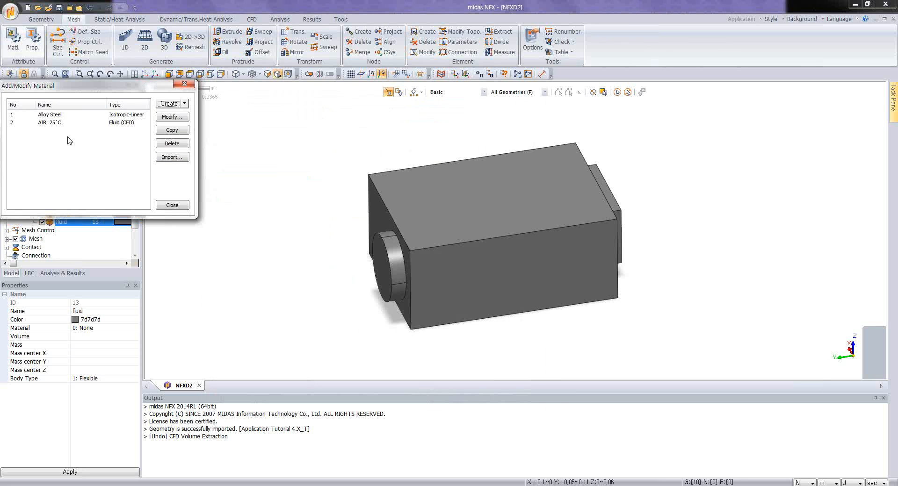
Step: Add a Solid (CFD) material from the library entry ALUMINIUM
left_click(184, 104)
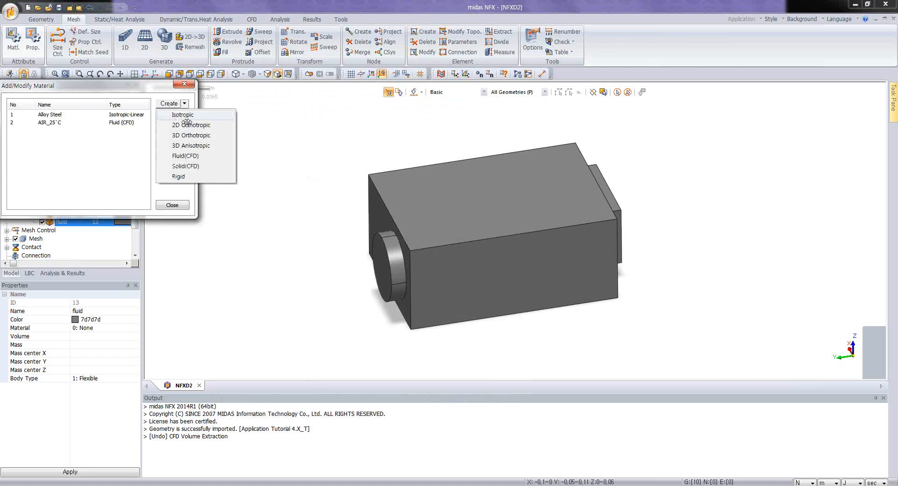
left_click(185, 166)
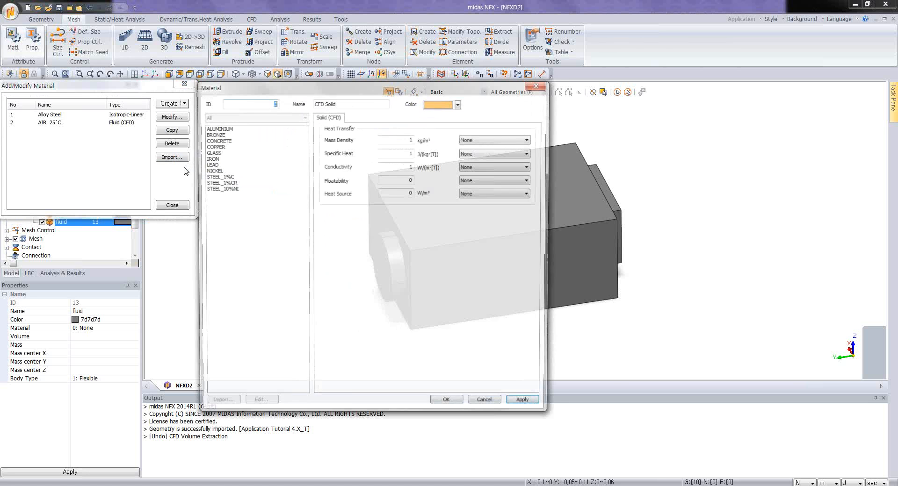
left_click(220, 128)
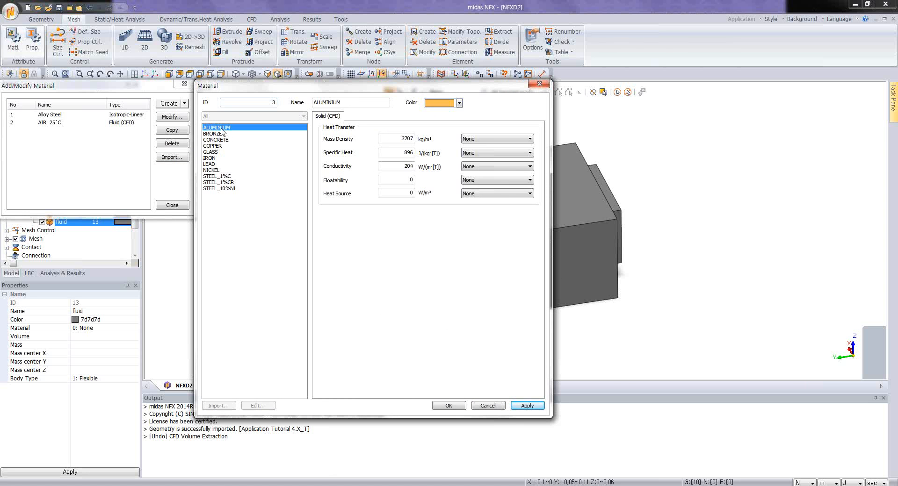
left_click(452, 405)
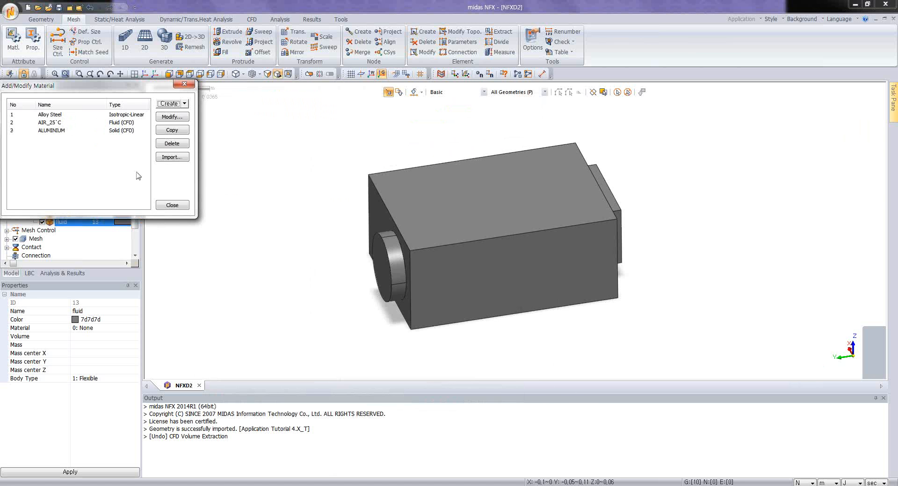
Step: Import the Large Chips, Small Chips and PCB materials from NFXD2.nfx with their IDs kept, and delete the Alloy Steel material
left_click(171, 158)
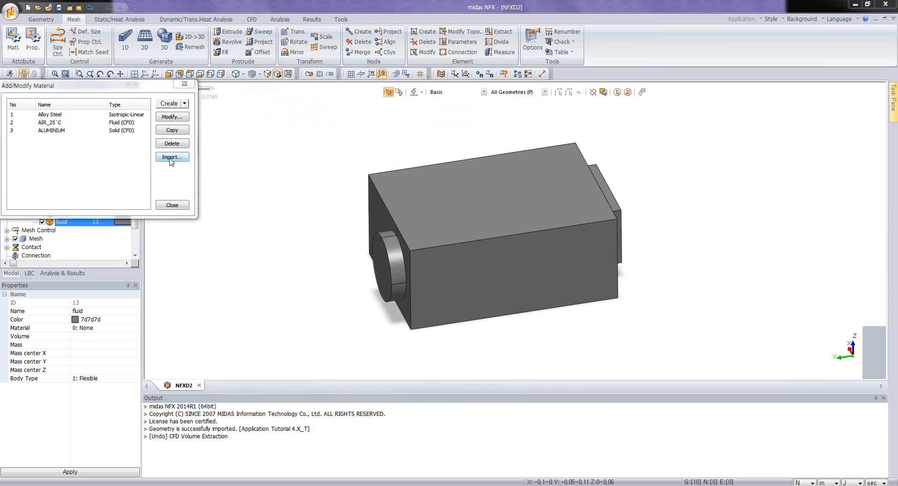
left_click(113, 116)
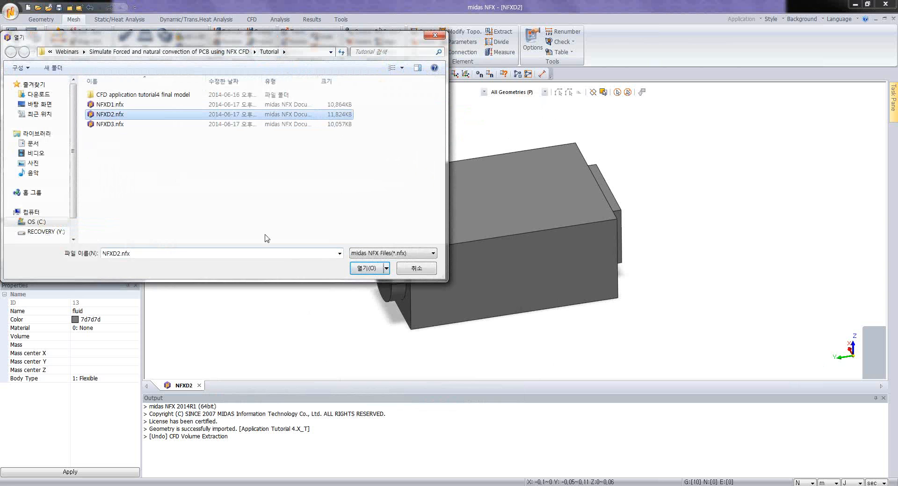
left_click(372, 272)
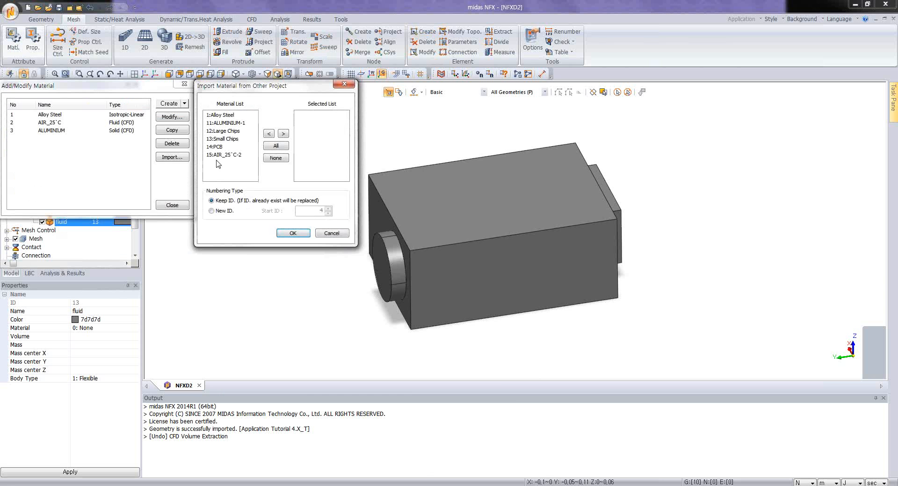
left_click_drag(224, 131, 222, 155)
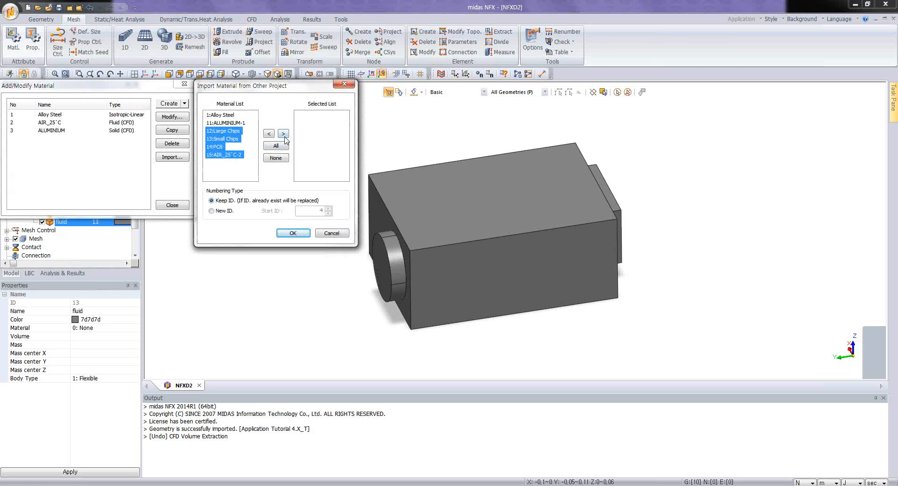
left_click(283, 135)
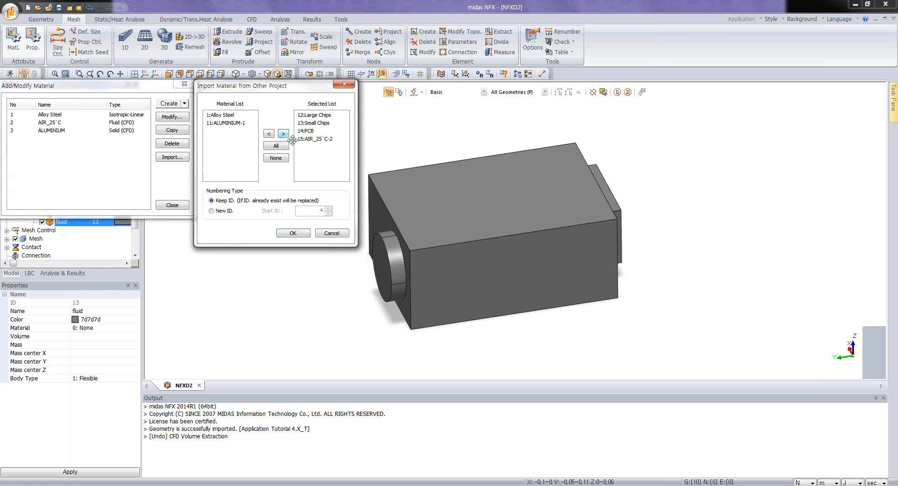
left_click(315, 139)
left_click(268, 135)
left_click(293, 233)
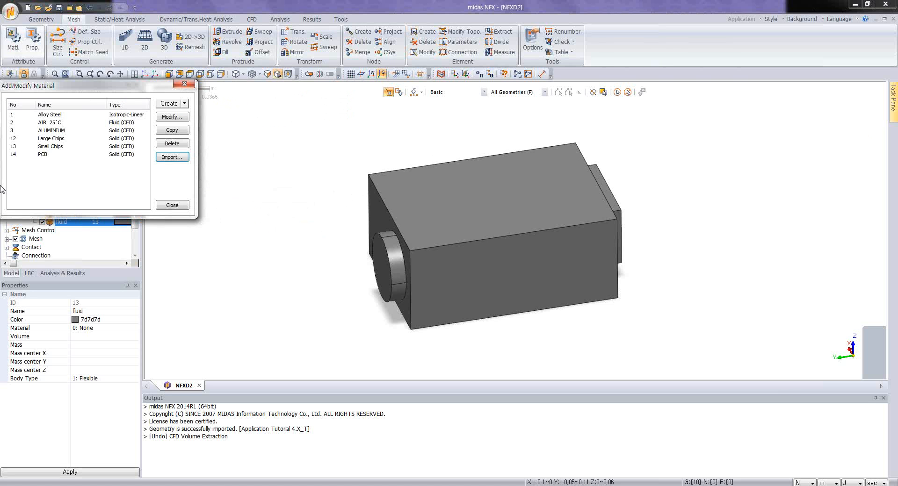
left_click(55, 116)
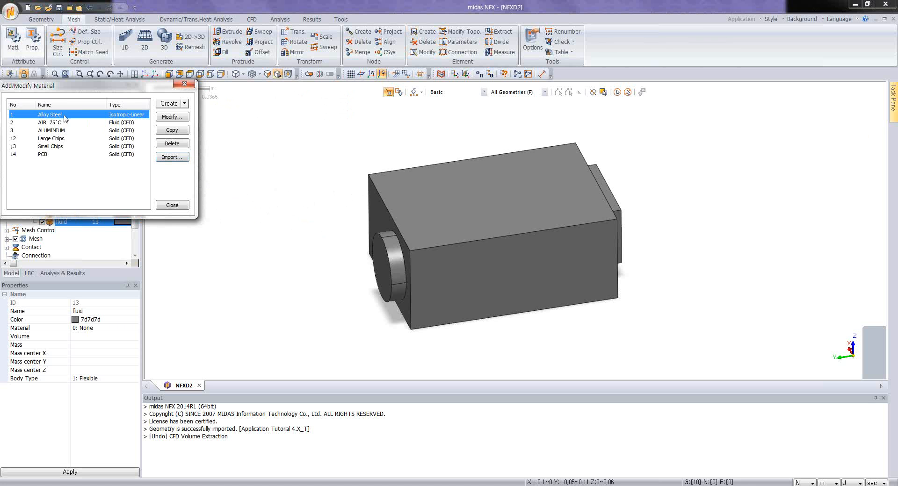
left_click(171, 144)
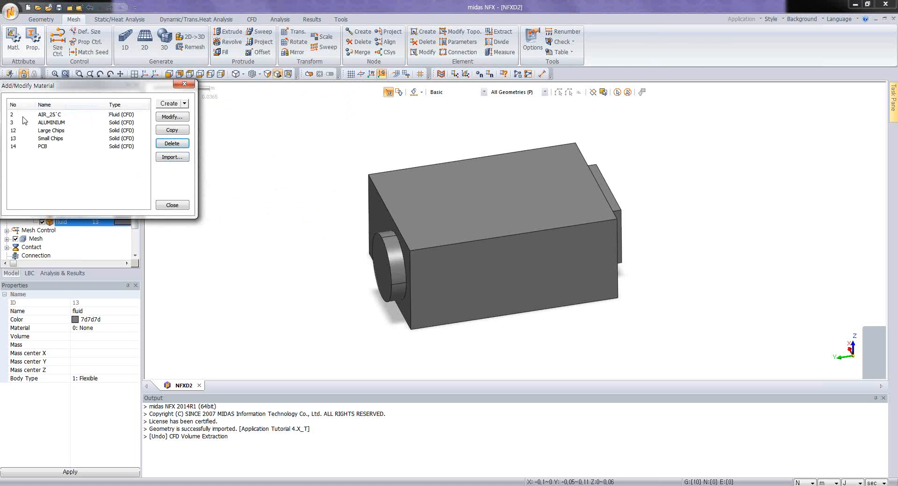
Step: Examine the heat transfer properties of the imported Large Chips material, especially its heat source
left_click(48, 132)
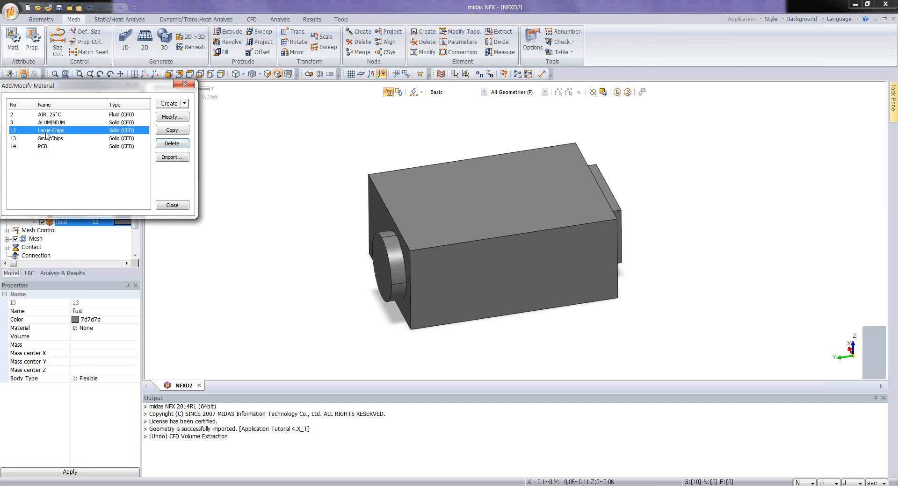
left_click(171, 117)
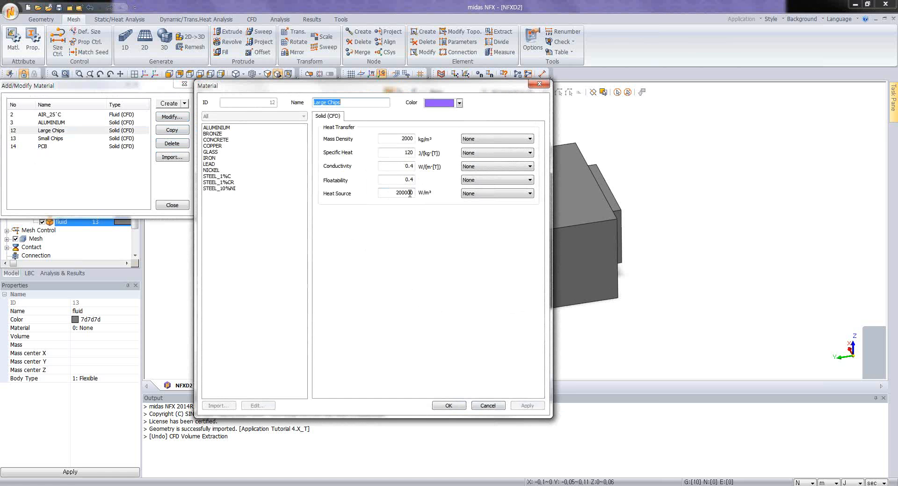
left_click(411, 193)
left_click(462, 406)
Step: Edit the heat source value of the Small Chips material and accept the material definition
left_click(86, 141)
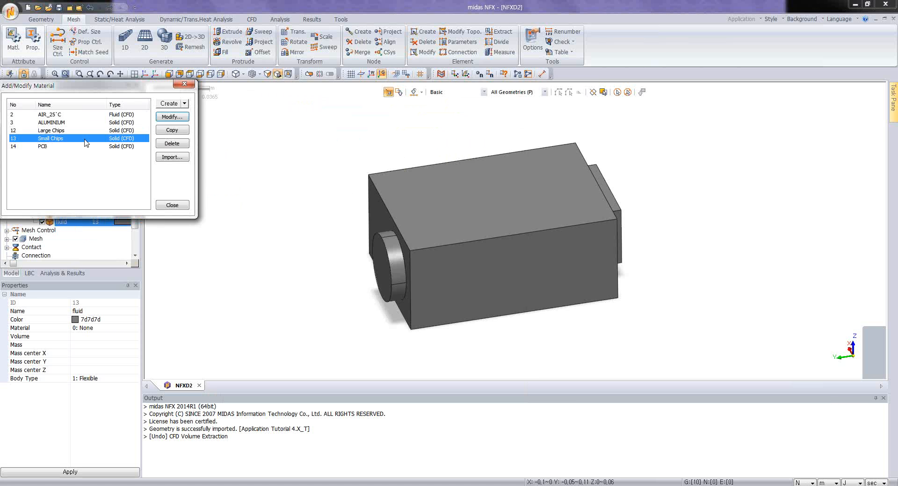
left_click(171, 119)
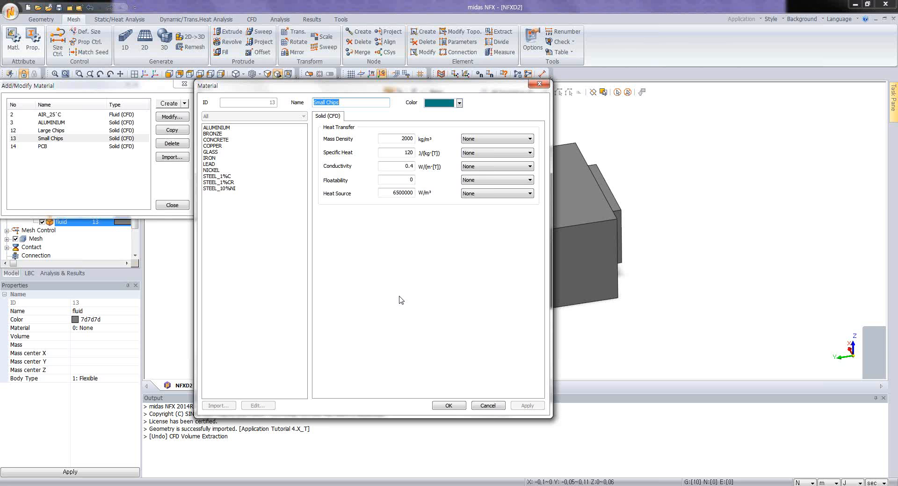
left_click_drag(392, 193, 427, 188)
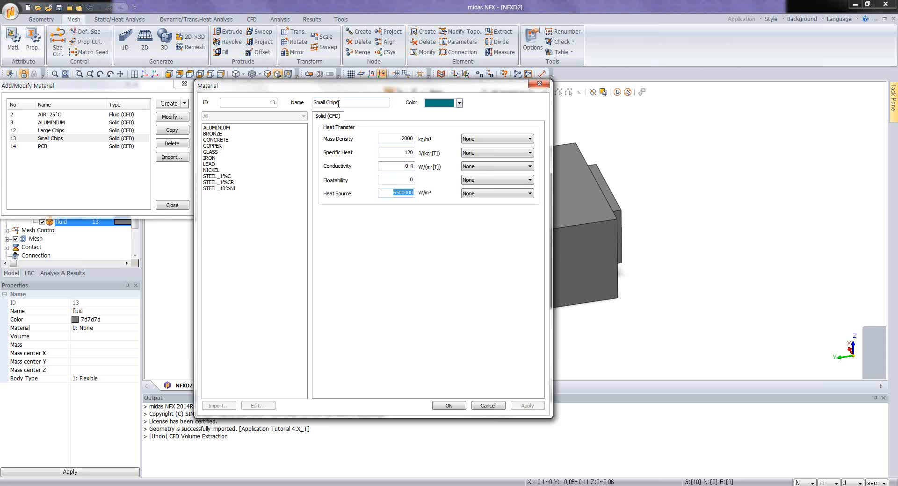
type("6.5e6")
left_click(449, 406)
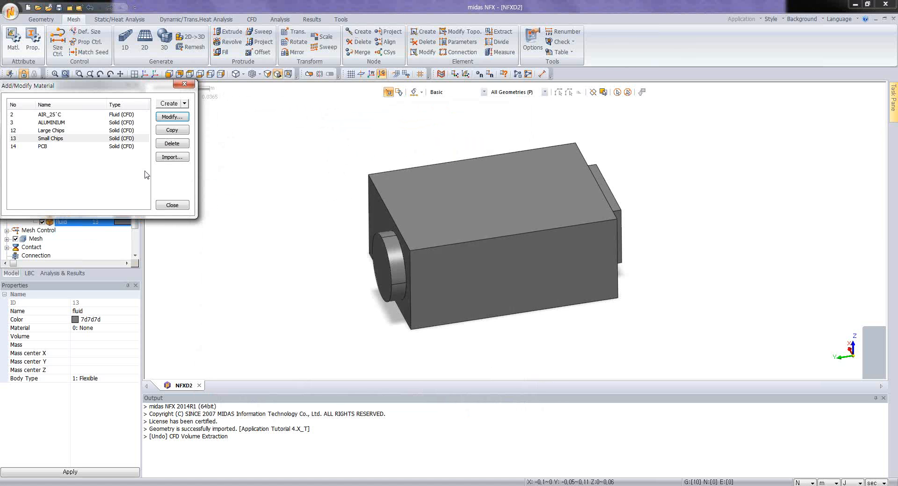
Step: Recheck the heat source of the Large Chips material without changes and close the material manager
left_click(68, 132)
left_click(172, 118)
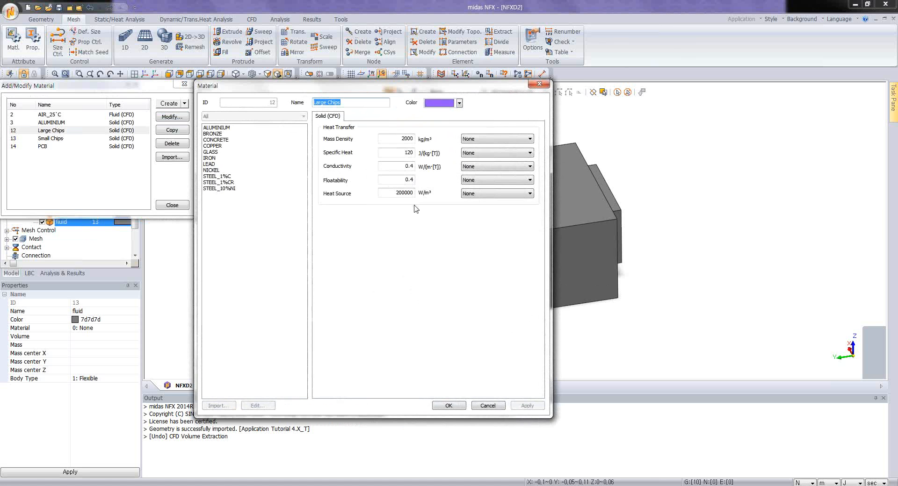
left_click(488, 405)
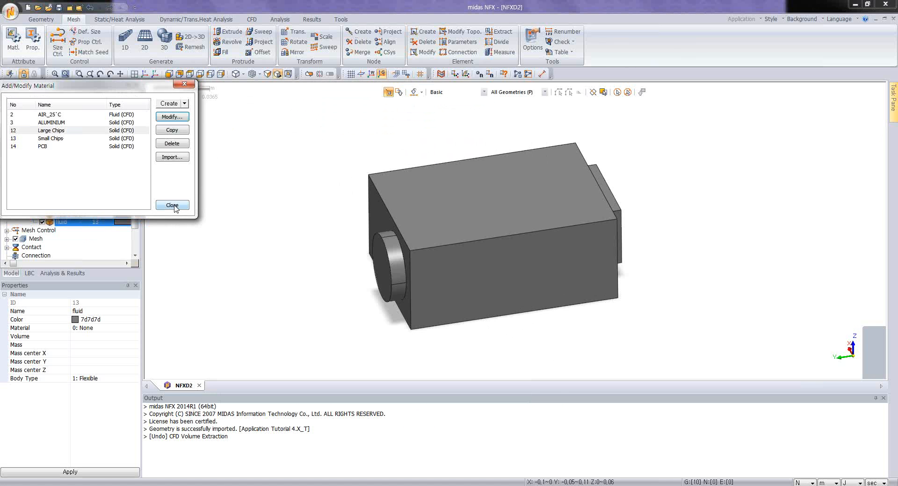
left_click(172, 206)
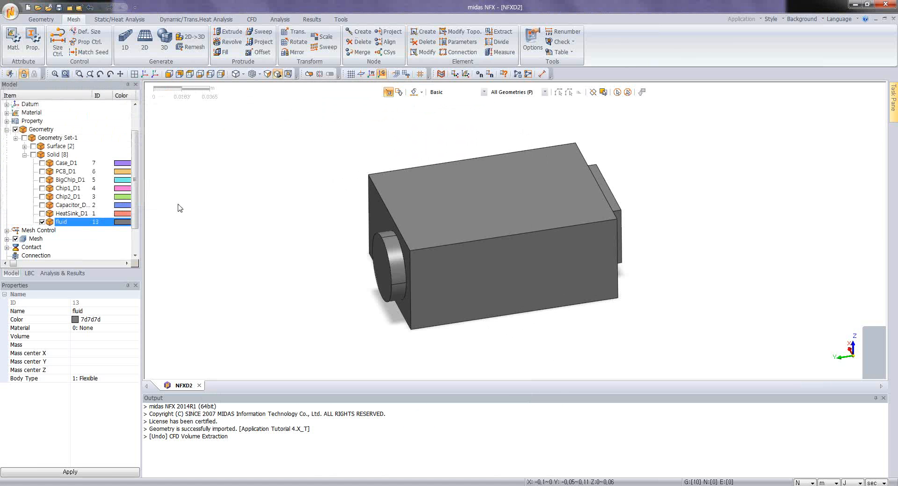
Step: Create a CFD 3D property named AIR using the AIR_25°C material
left_click(33, 38)
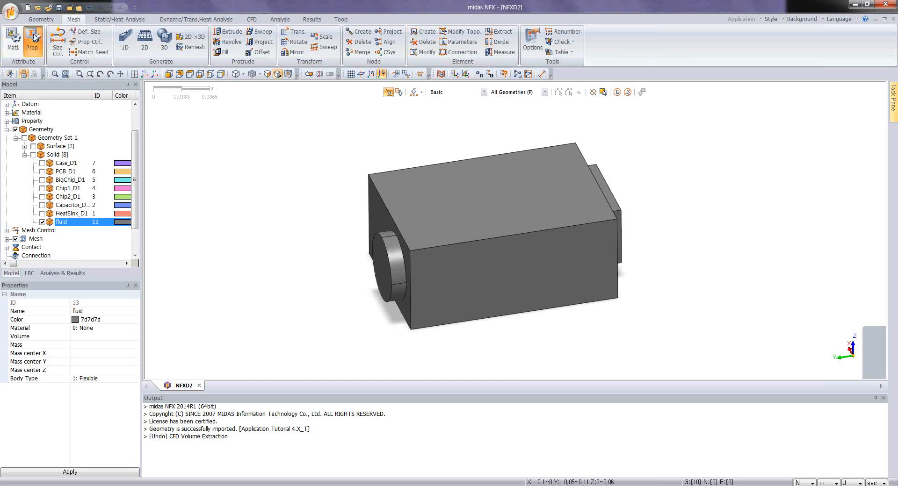
left_click(185, 103)
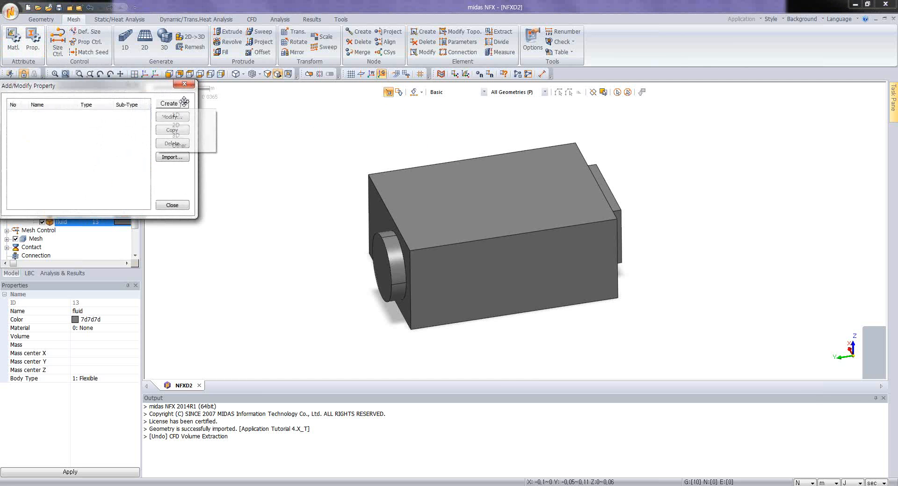
left_click(184, 136)
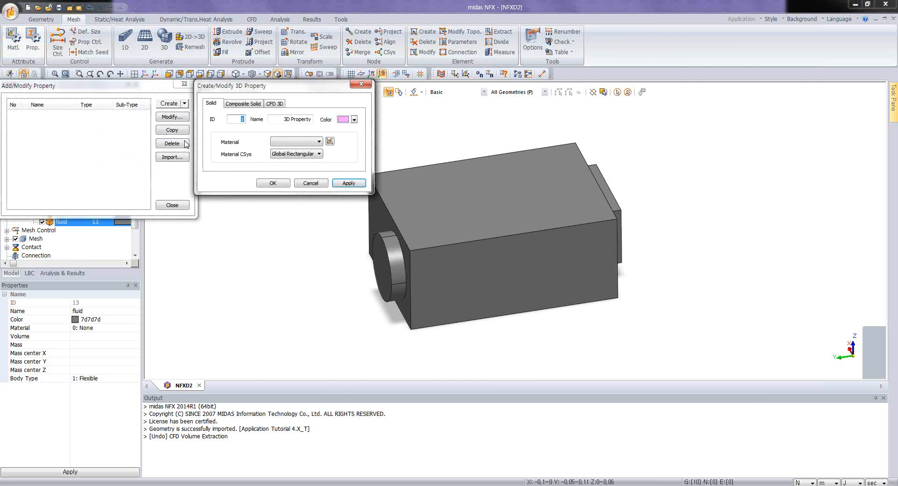
left_click(276, 104)
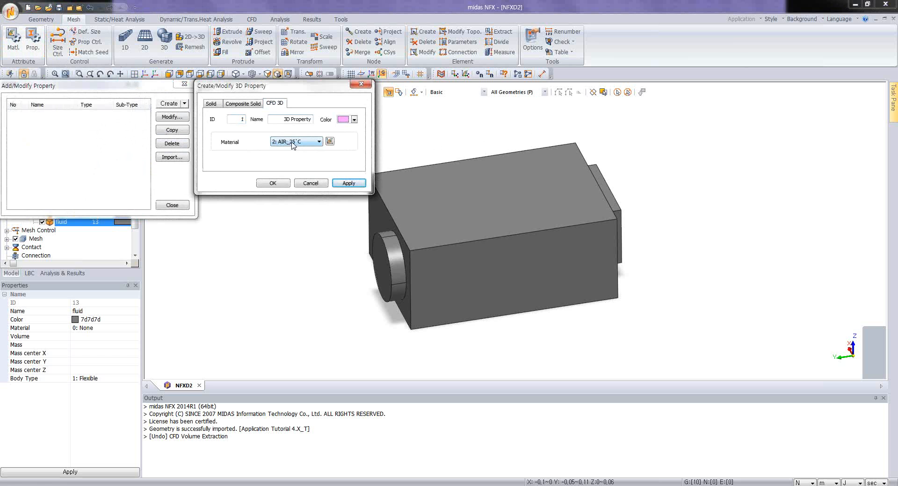
left_click_drag(282, 120, 329, 127)
type("AIR")
left_click(349, 183)
Step: Add a CFD 3D property named Aluminium with the ALUMINIUM material assigned
left_click(297, 141)
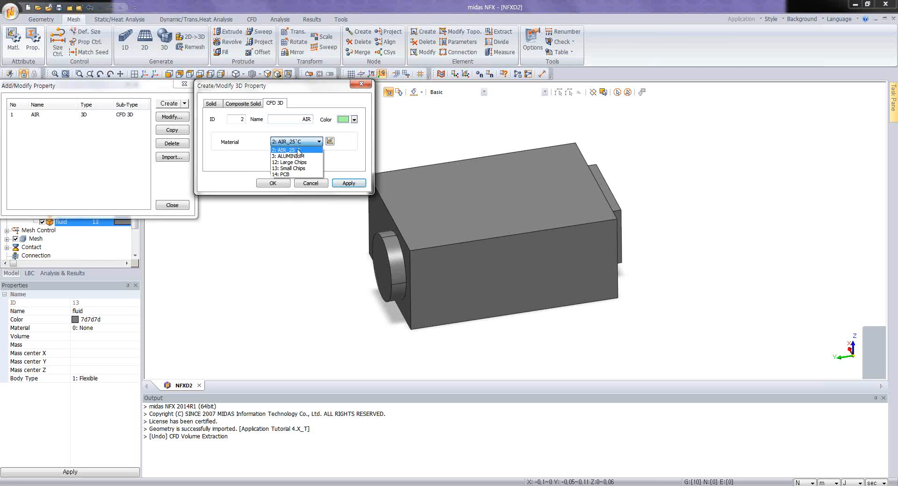
left_click(290, 153)
left_click_drag(311, 119, 325, 121)
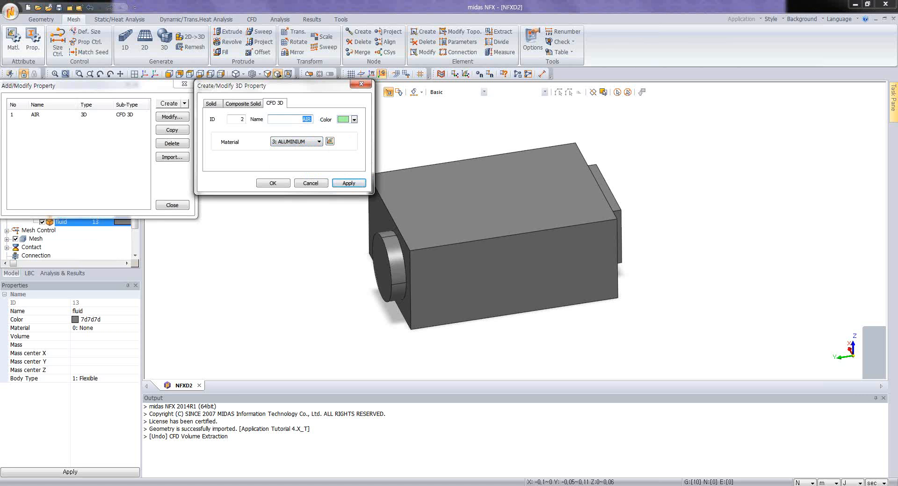
type("Aluminium")
left_click(348, 183)
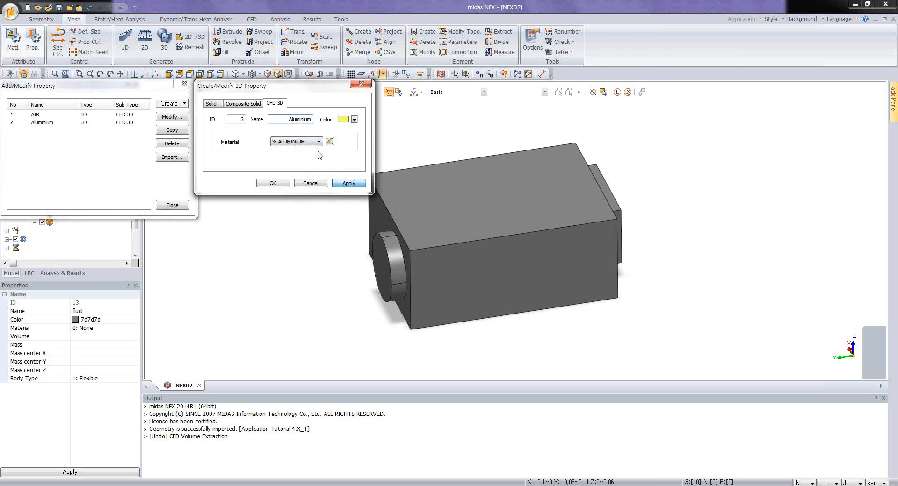
Step: Add a CFD 3D property named Large Chips with the Large Chips material assigned
left_click(299, 142)
left_click(299, 163)
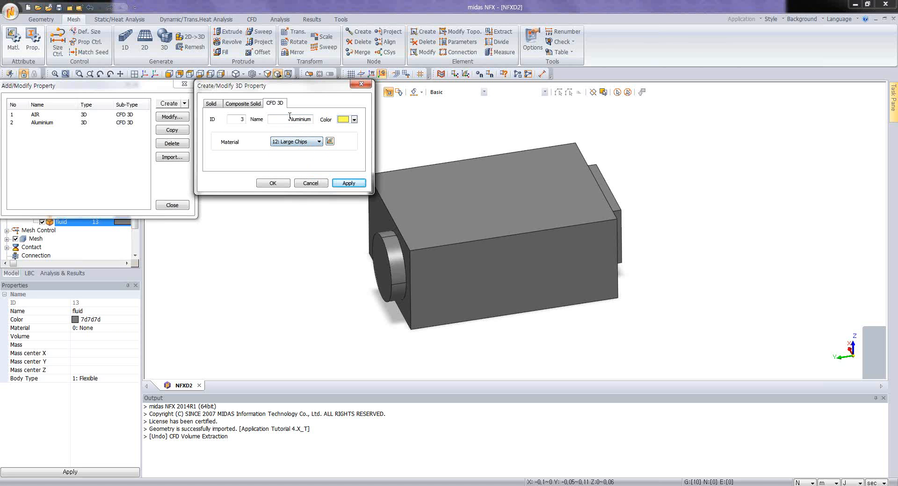
type("Large Chips")
left_click(348, 183)
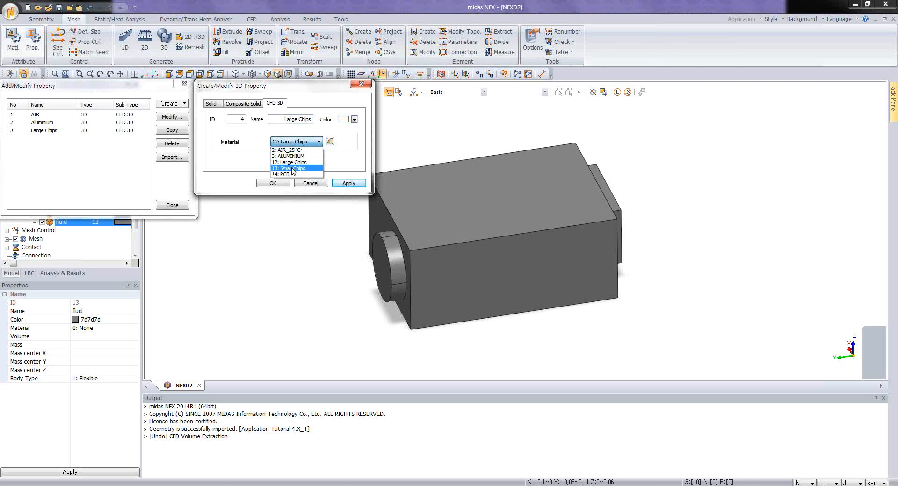
Step: Add a CFD 3D property named Small chips with the Small Chips material assigned
left_click(293, 168)
left_click_drag(283, 119, 312, 128)
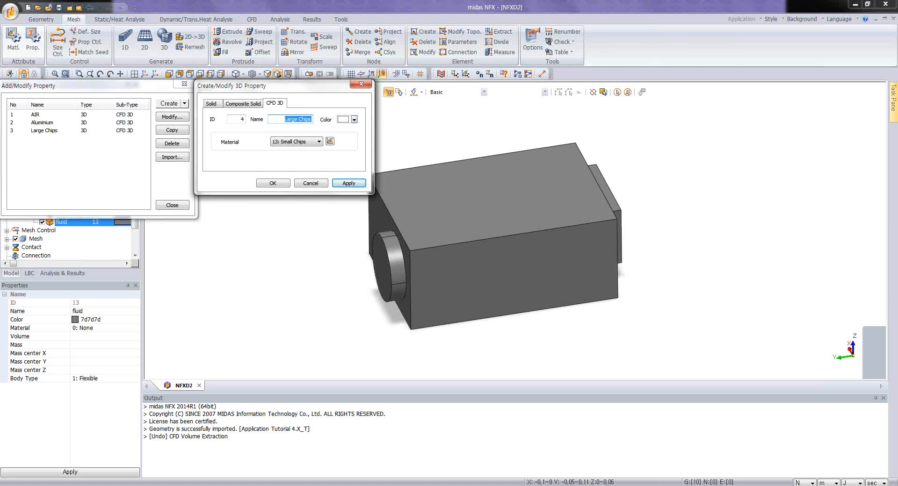
type("Small chips")
left_click(352, 184)
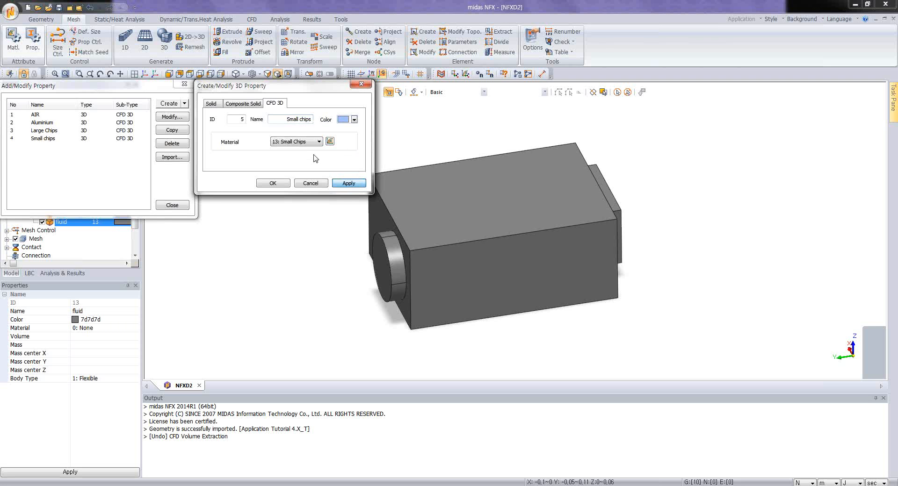
Step: Add a CFD 3D property named PCB with the PCB material and close the property manager
left_click(300, 141)
left_click(291, 171)
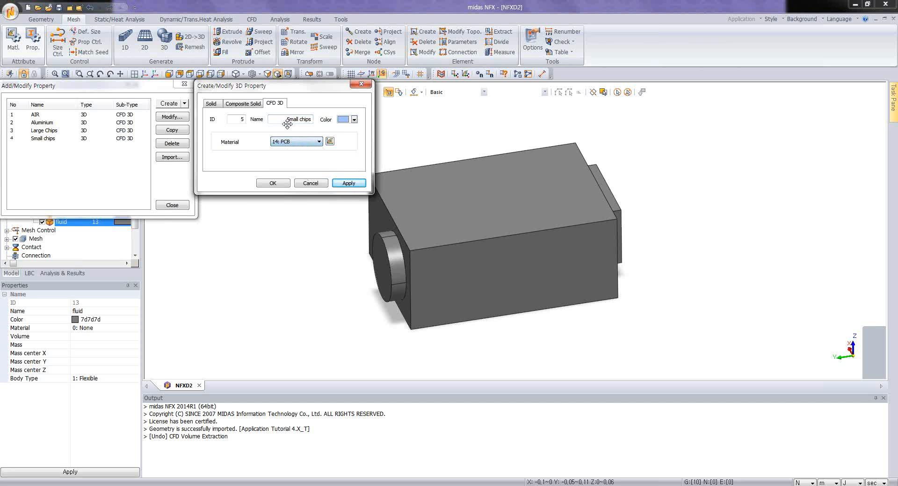
left_click_drag(285, 120, 325, 128)
type("PCB")
left_click(274, 184)
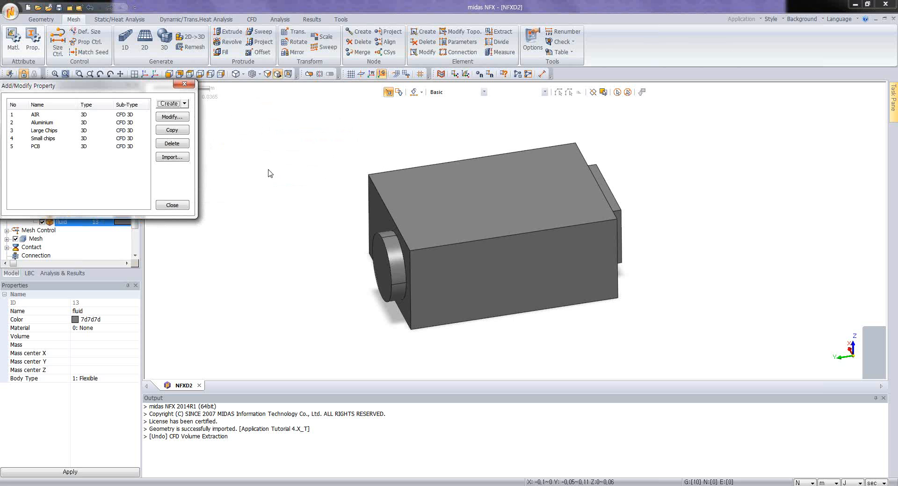
left_click(173, 205)
Step: Set the display mode of the fluid solid to Shading with Line
middle_click_drag(457, 259, 459, 259)
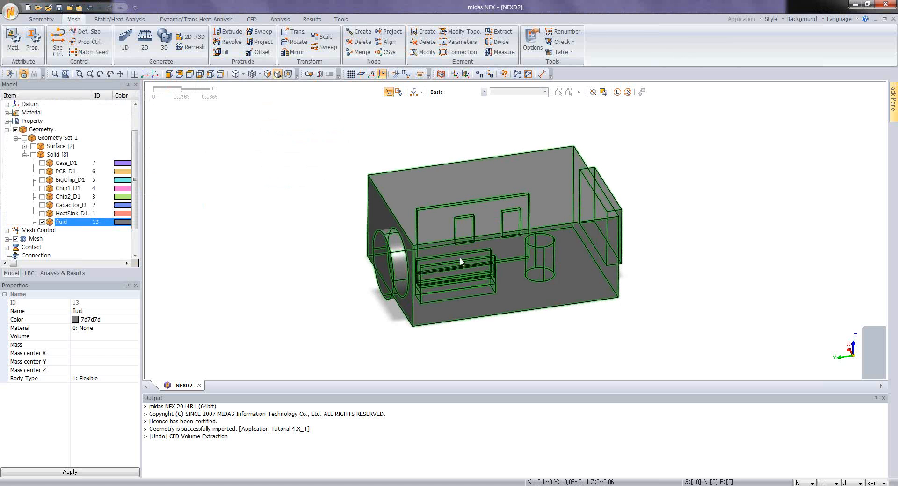
scroll(455, 260, "up", 2)
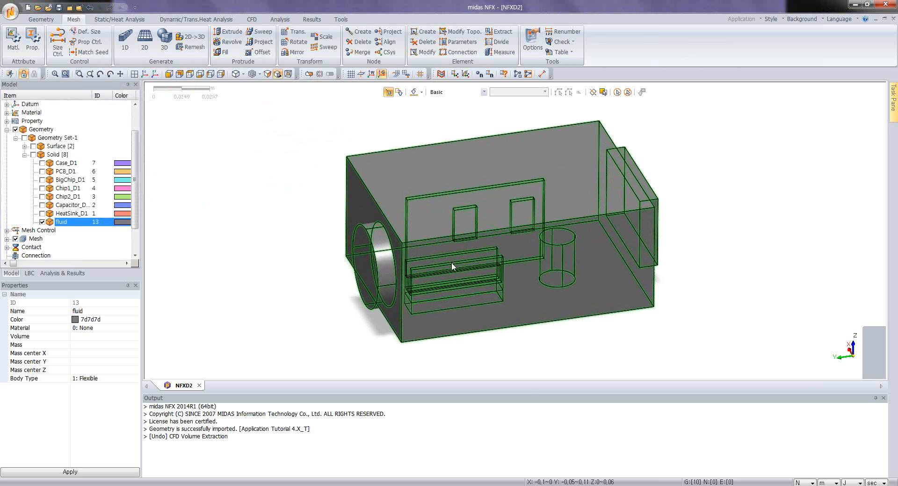
left_click(483, 229)
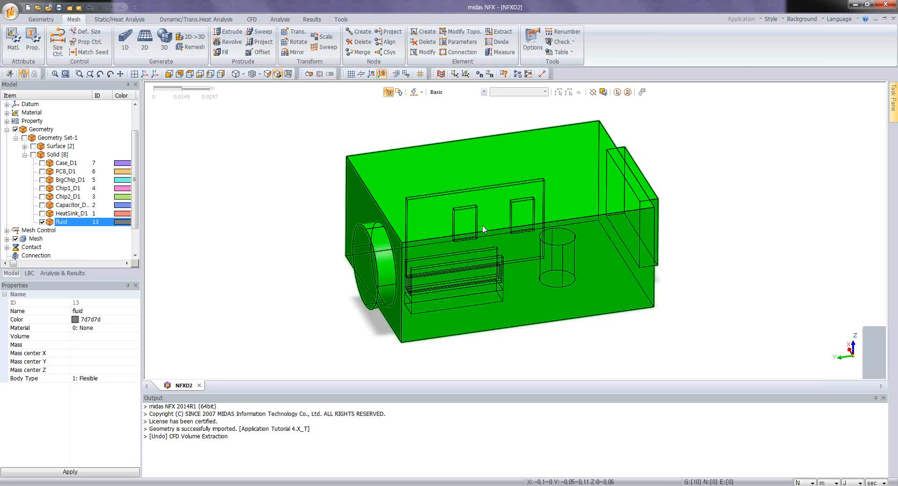
right_click(483, 229)
mouse_move(537, 290)
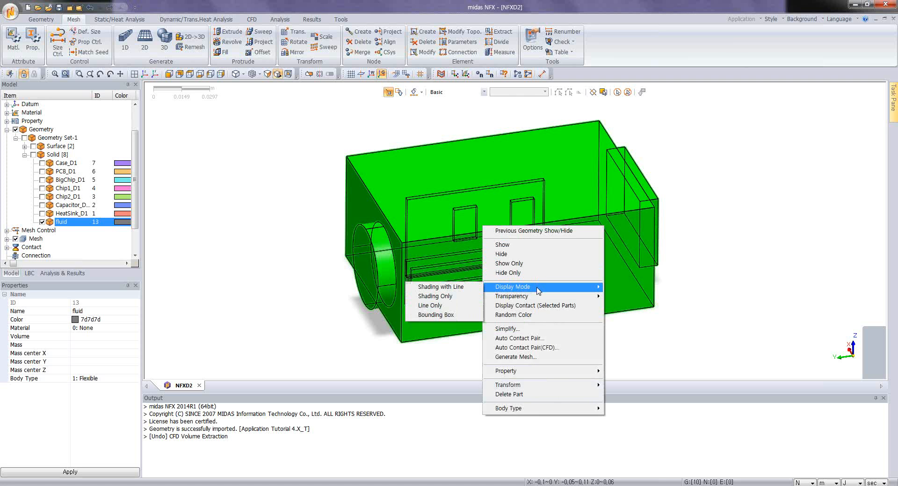
left_click(449, 287)
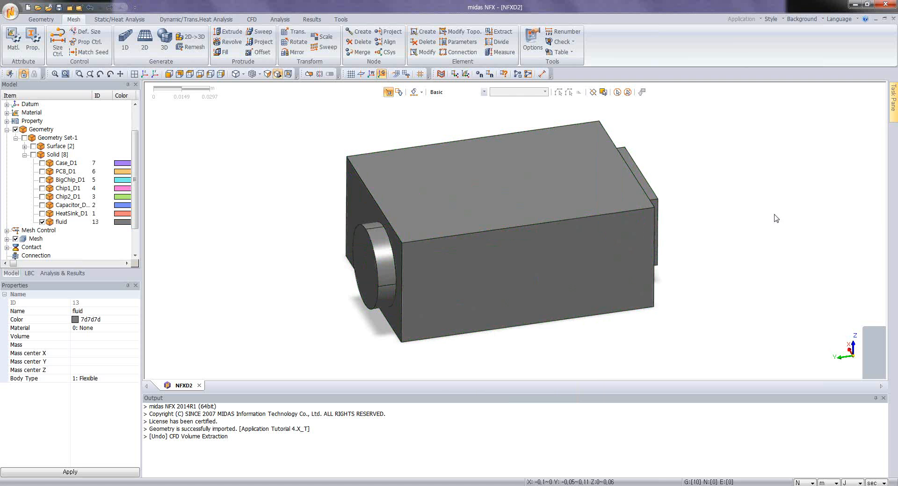
Step: Switch the fluid solid's display mode to Line Only to expose its internal edges
left_click(512, 231)
right_click(515, 230)
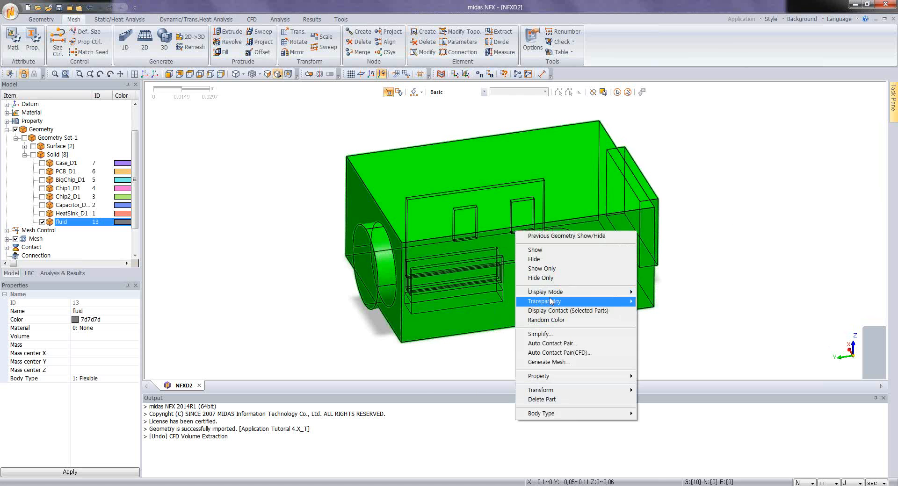
mouse_move(544, 292)
left_click(483, 318)
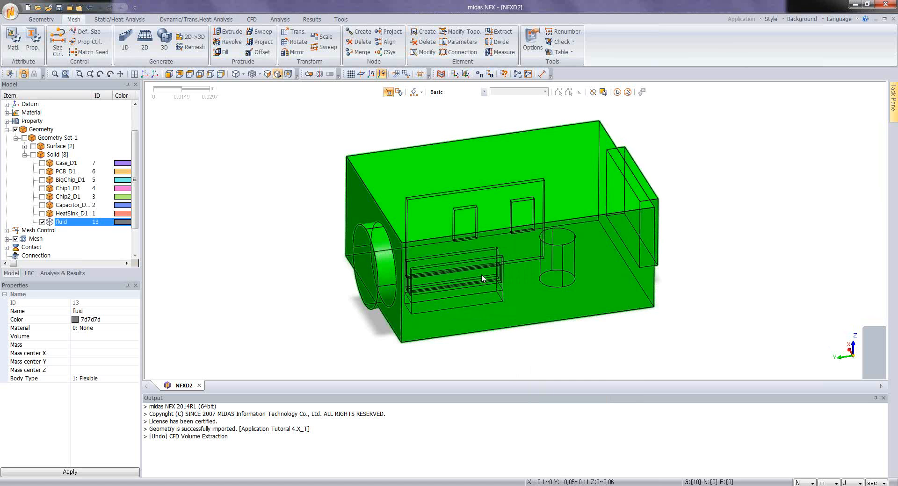
left_click(481, 275)
mouse_move(364, 286)
middle_mouse_down()
mouse_move(368, 266)
mouse_move(365, 282)
middle_mouse_up()
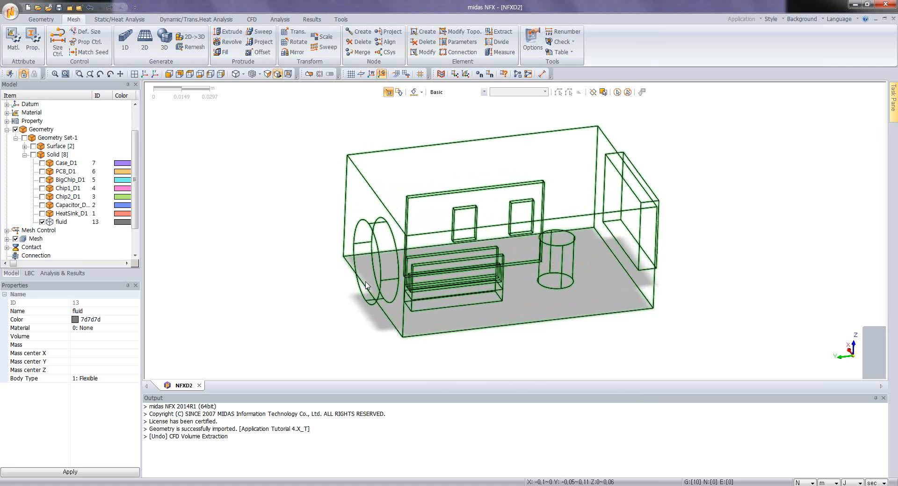
scroll(358, 290, "up", 4)
middle_click_drag(468, 255, 495, 249)
scroll(495, 249, "down", 3)
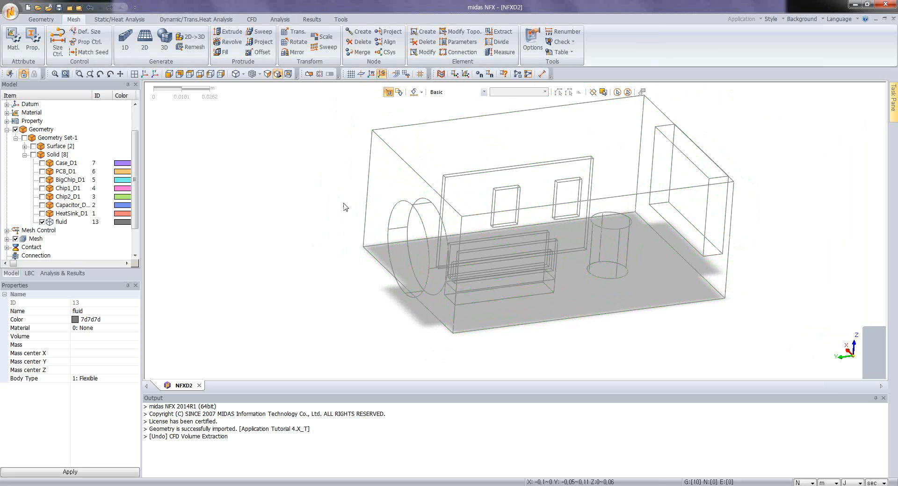
Step: Create a face inlet on the outer circular face of the fluid volume with a normal velocity of 4 m/sec
left_click(252, 19)
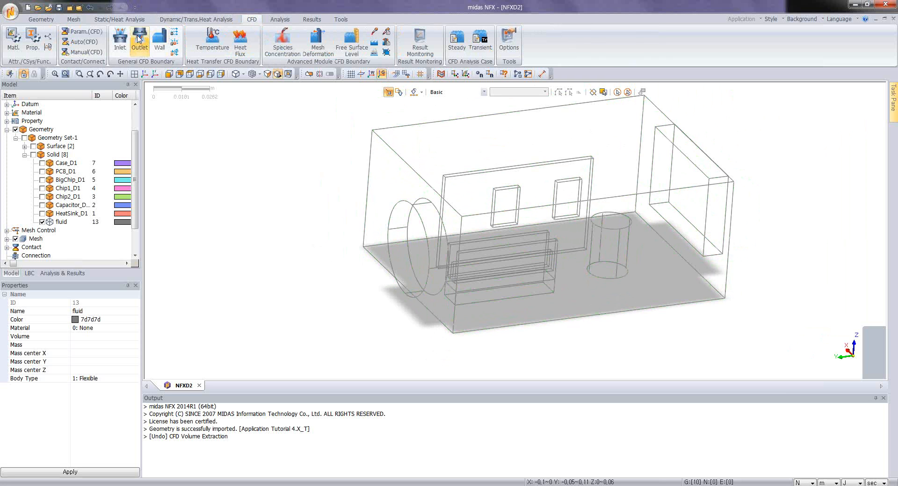
left_click(120, 40)
left_click_drag(89, 114, 229, 135)
left_click(212, 176)
left_click(207, 184)
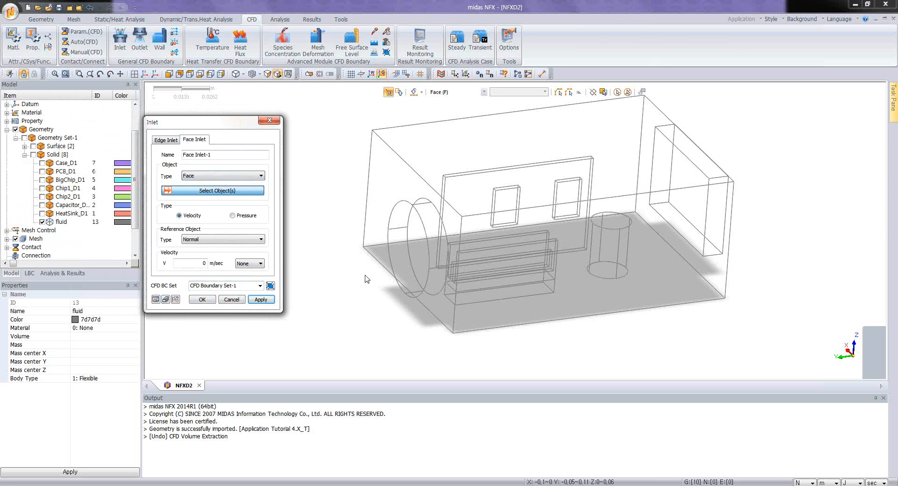
left_click(394, 254)
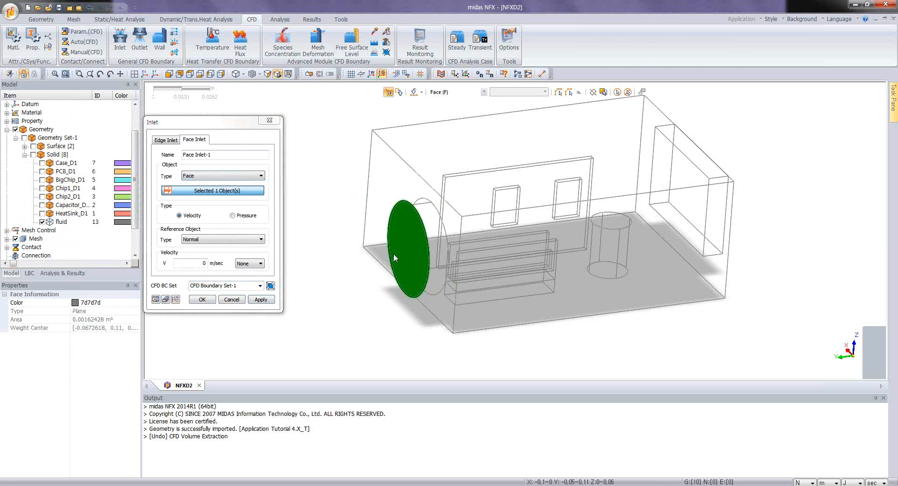
double_click(195, 263)
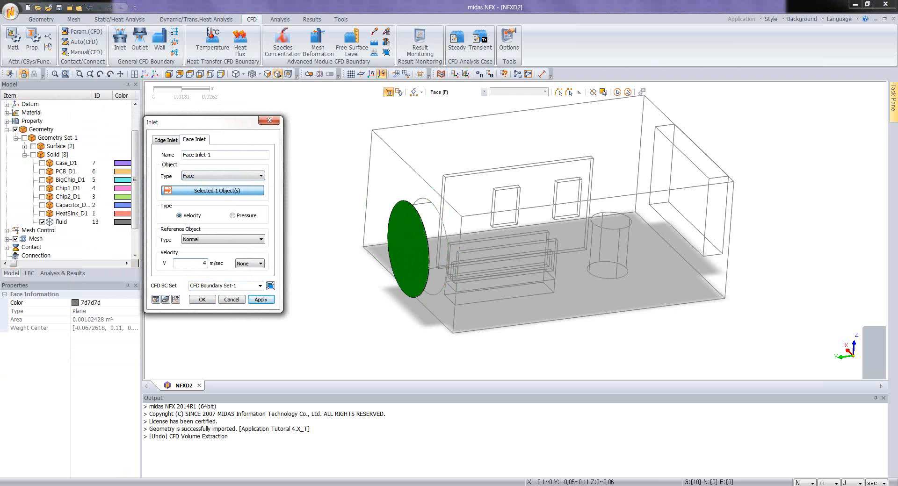
left_click(202, 299)
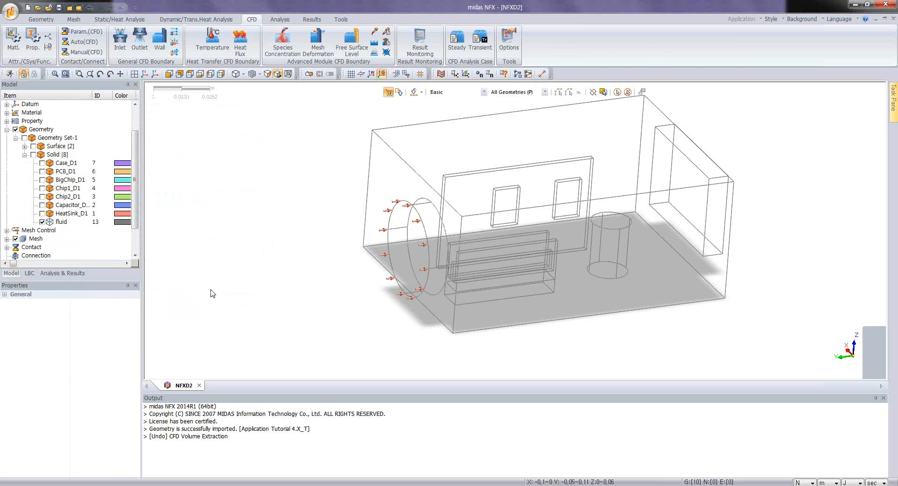
Step: Create a face outlet with 0 N/m² pressure on the outer rectangular face opposite the inlet
middle_click_drag(584, 270, 492, 264)
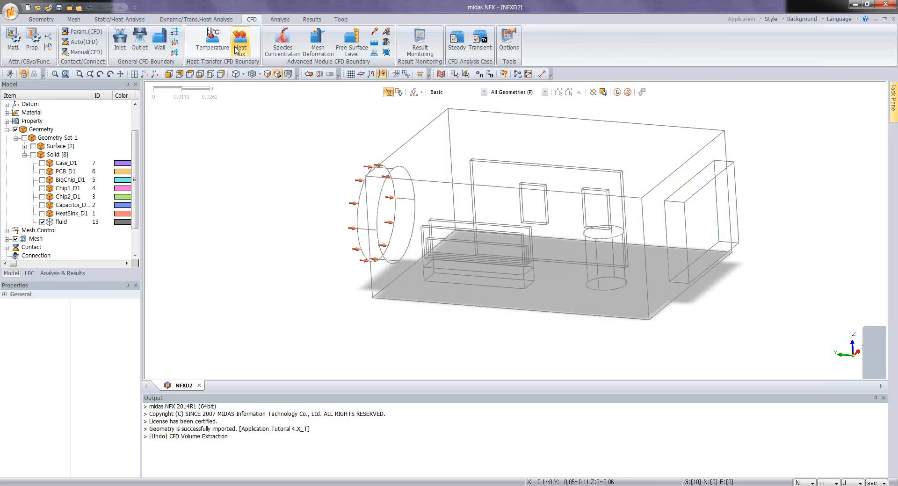
left_click(139, 42)
left_click(58, 139)
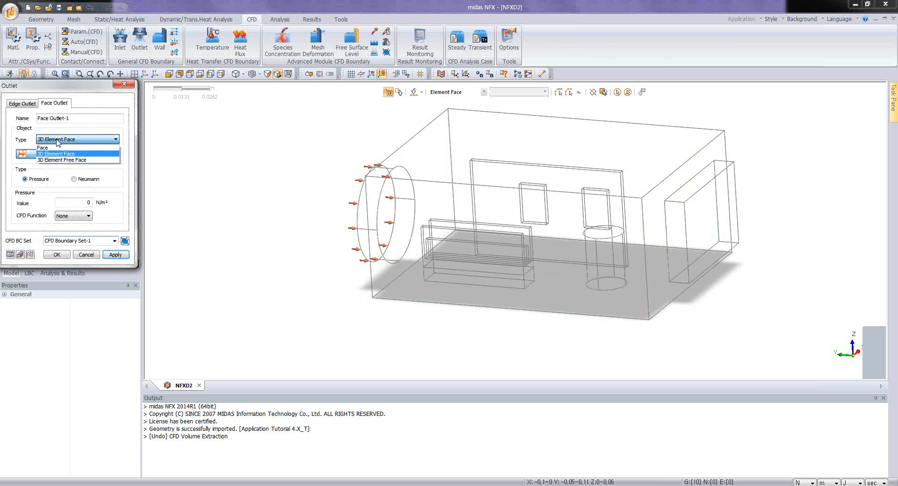
left_click(57, 148)
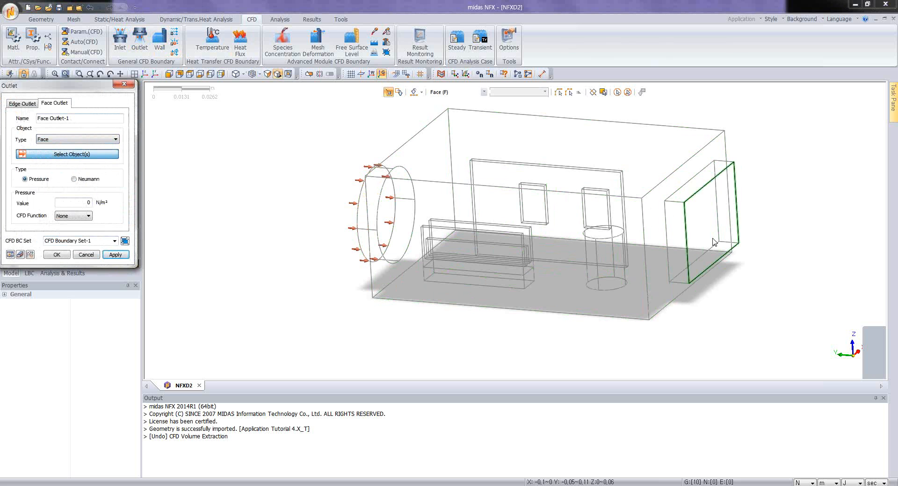
left_click(667, 258)
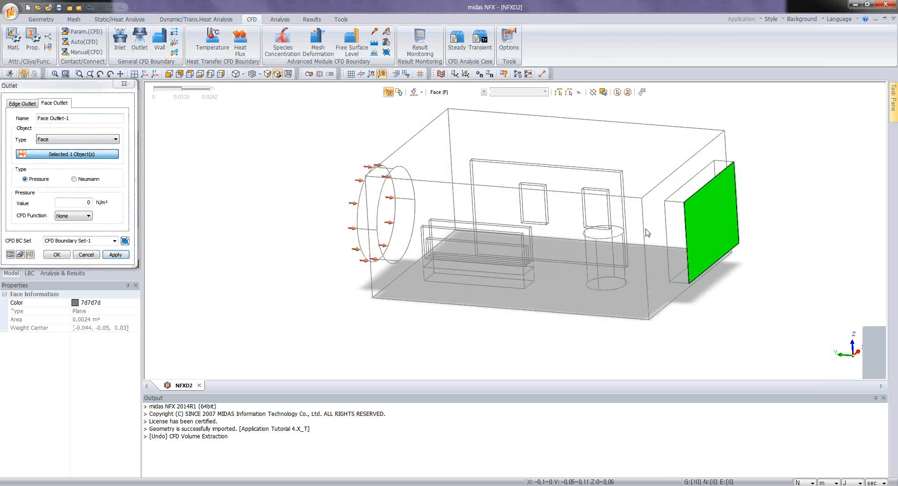
left_click(57, 256)
Step: Start a face wall boundary condition and select all faces of the fluid volume except the inlet and outlet faces
middle_click_drag(365, 256, 461, 175)
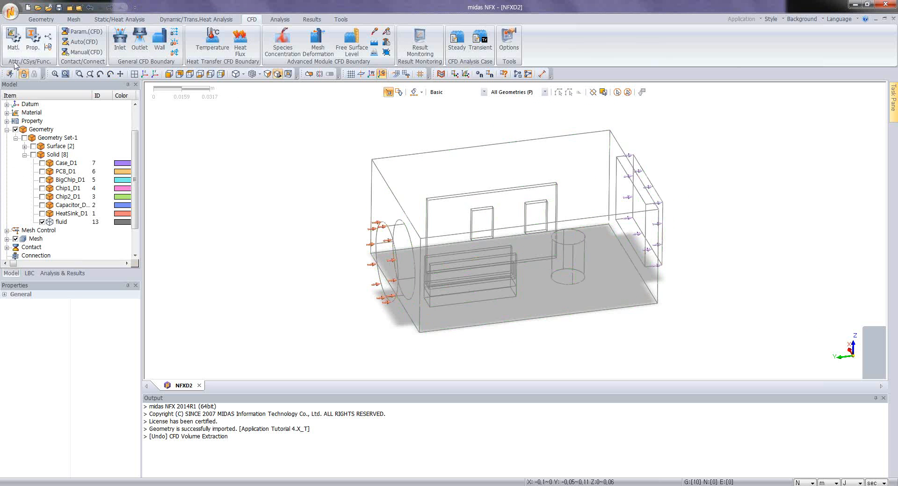
left_click(160, 40)
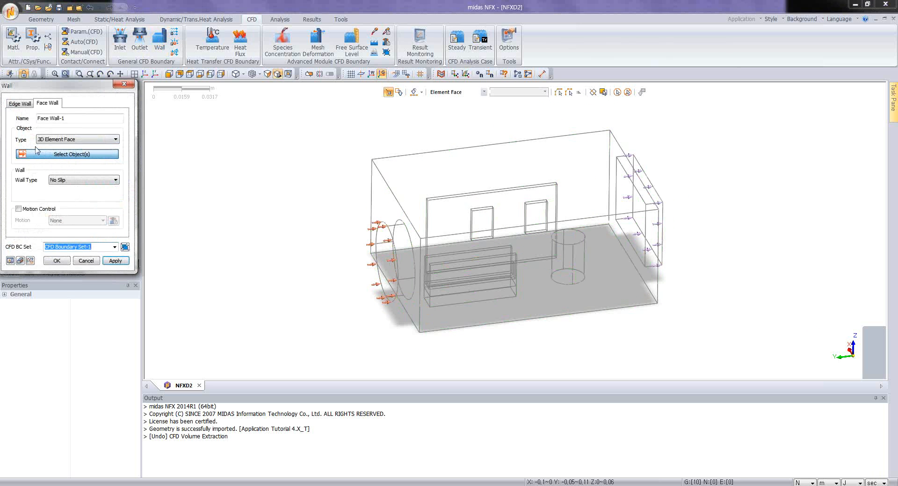
left_click(49, 141)
left_click(53, 148)
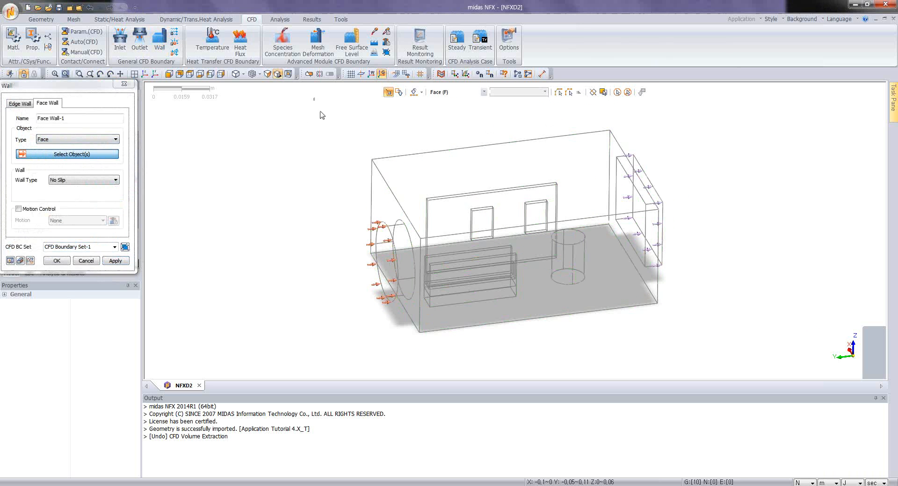
left_click_drag(313, 97, 762, 388)
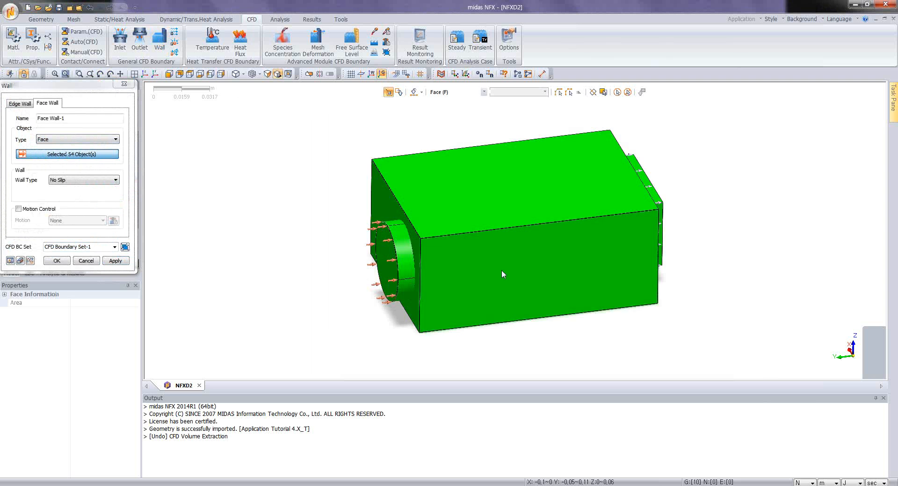
left_click(380, 257)
middle_click_drag(580, 263, 475, 193)
left_click(645, 243)
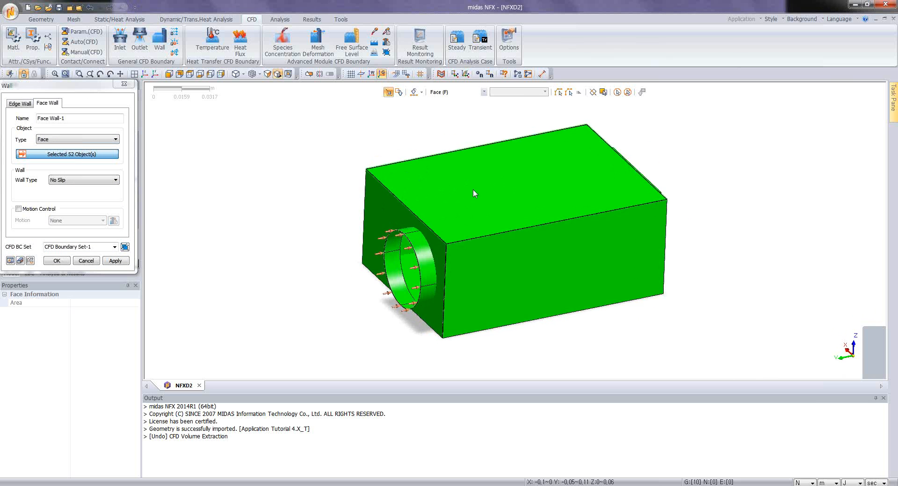
middle_click_drag(481, 252, 492, 231)
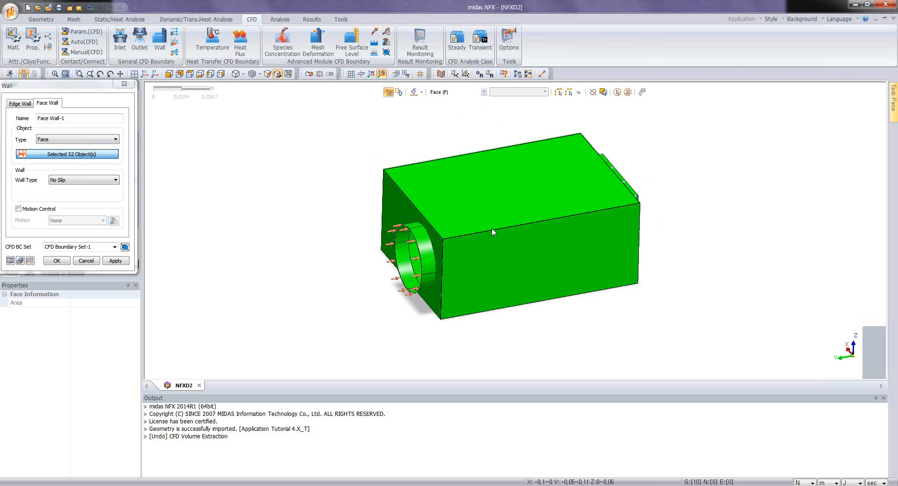
scroll(492, 231, "up", 3)
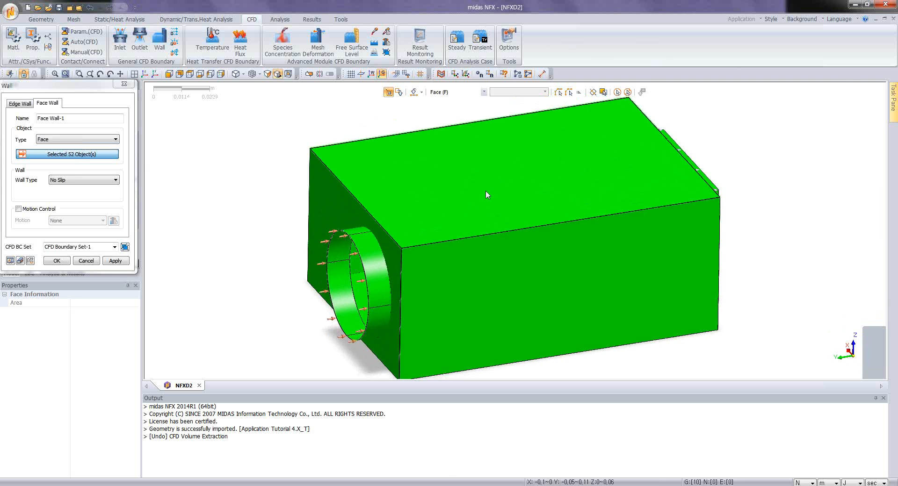
scroll(453, 204, "down", 1)
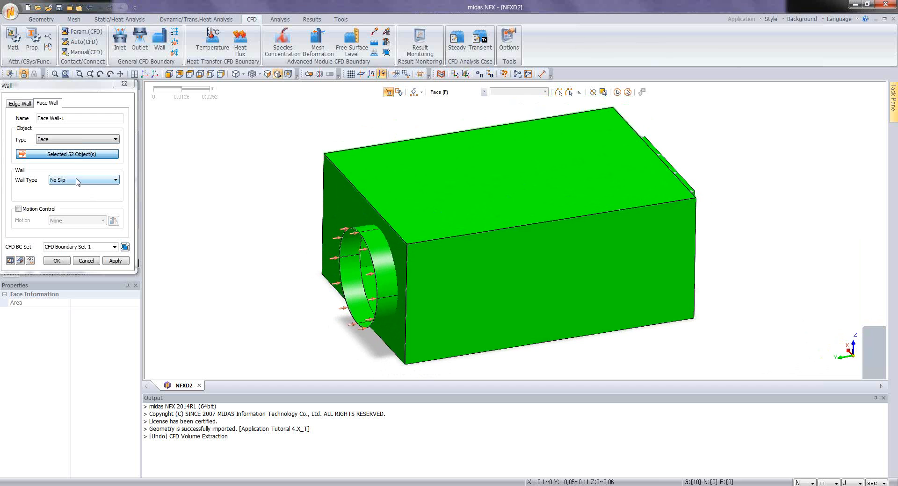
Step: Set the wall type to Wall Distance Applied with a wall distance of 0.0003333 m and create the face wall
left_click(78, 181)
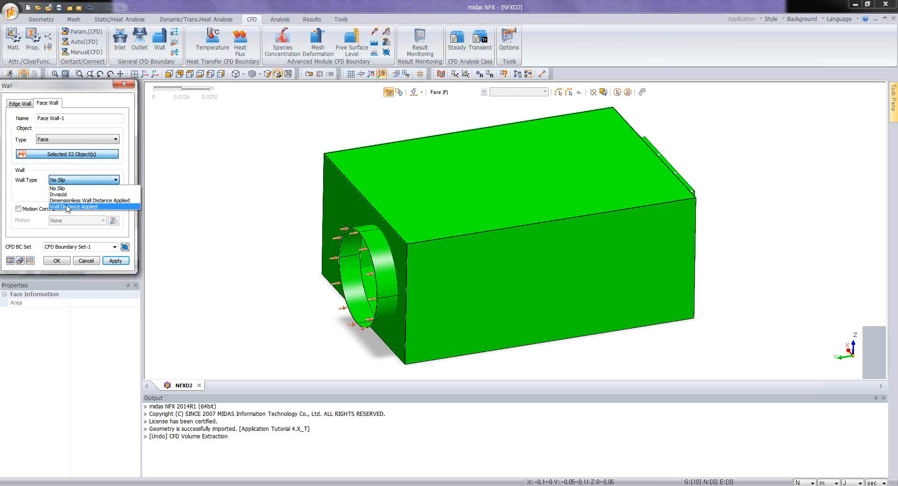
left_click(71, 201)
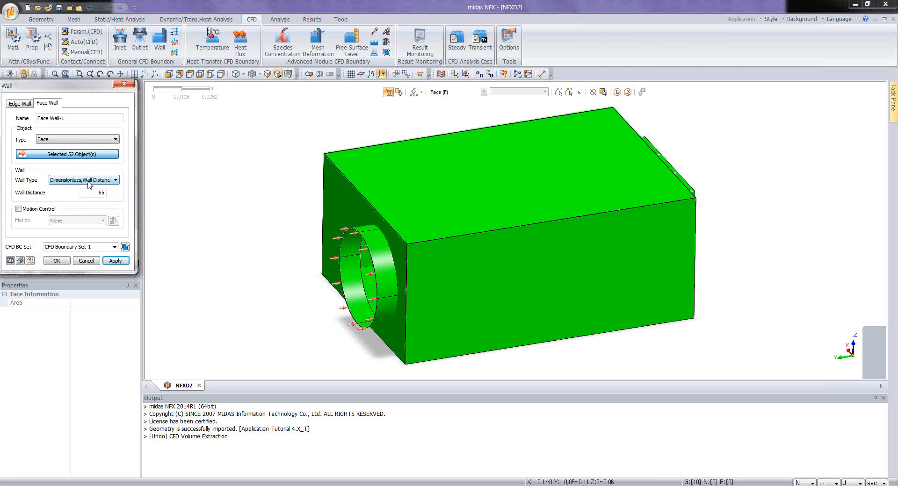
left_click(90, 183)
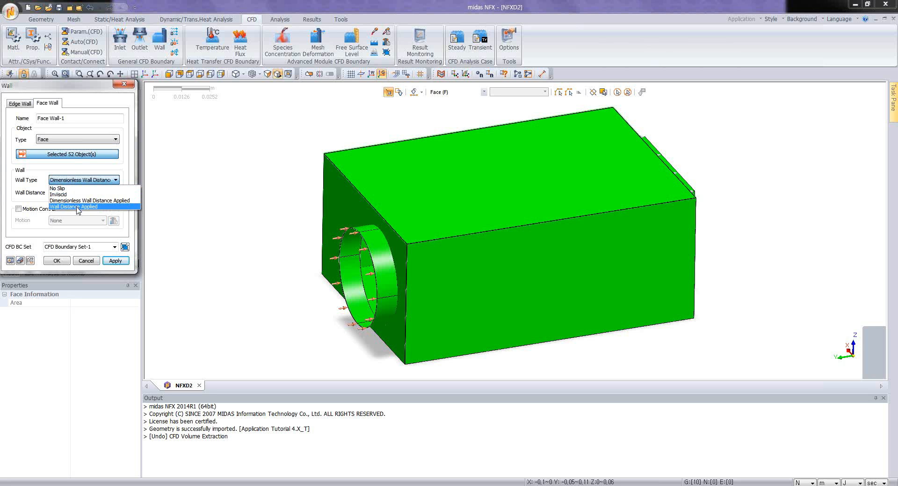
left_click(77, 207)
type("0.0003333")
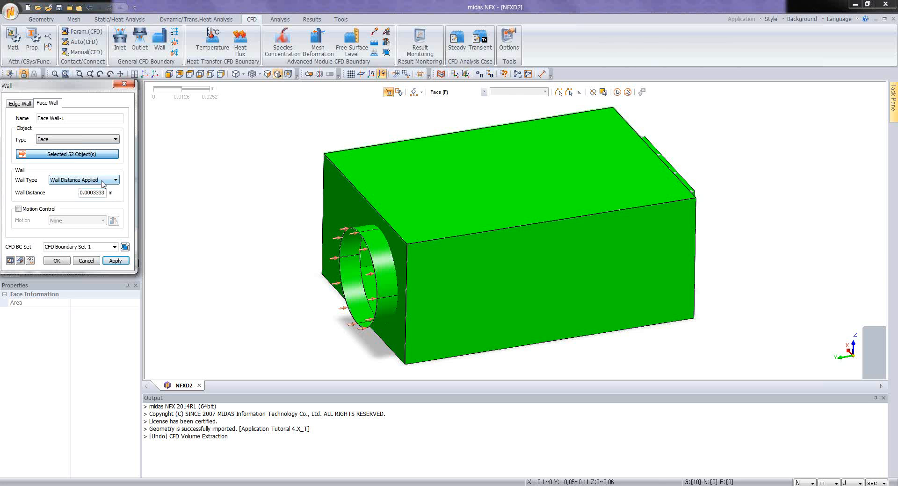
left_click(57, 261)
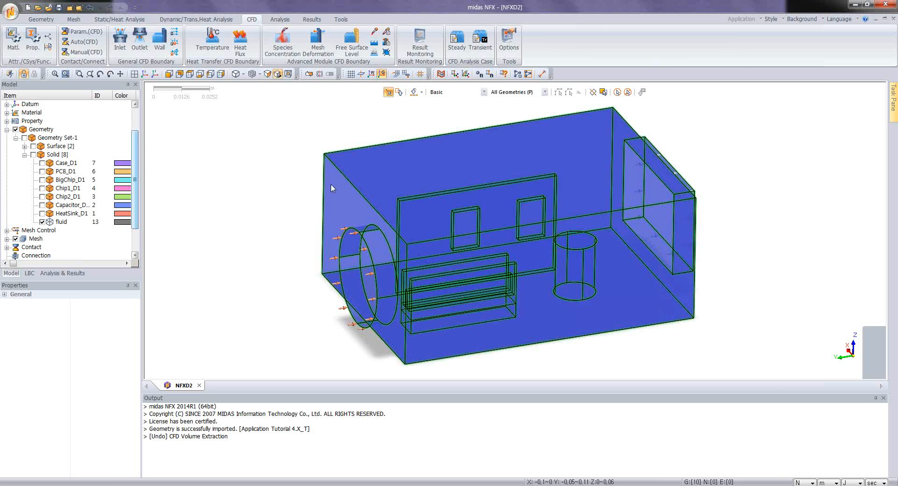
Step: Create a face temperature condition of 25 on the circular inlet face of the fluid volume
middle_click_drag(461, 249, 526, 218)
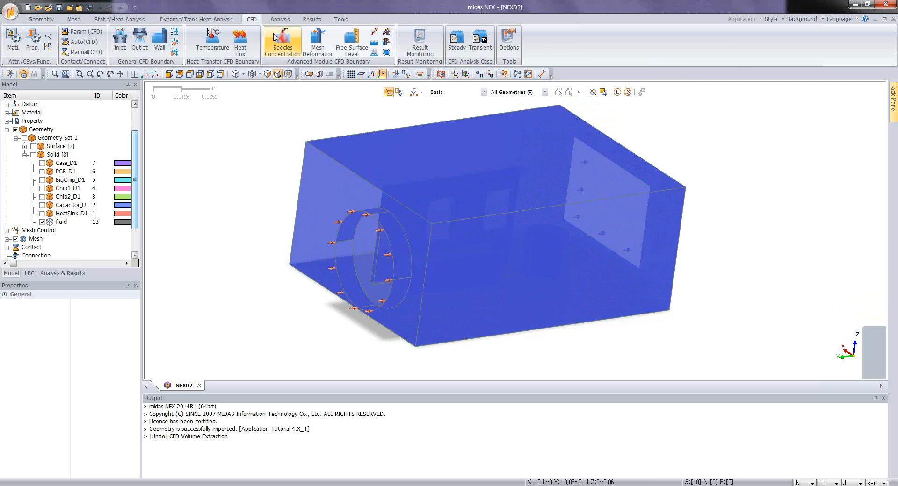
left_click(221, 40)
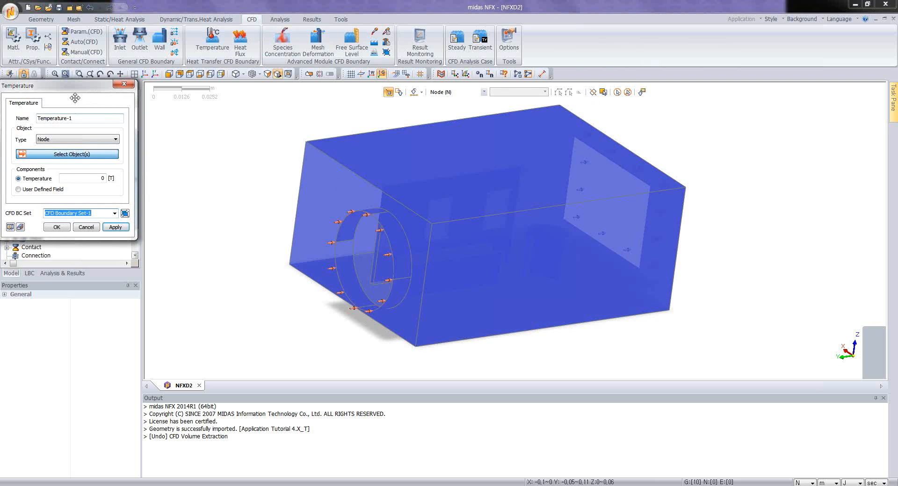
left_click_drag(75, 99, 104, 109)
left_click(139, 163)
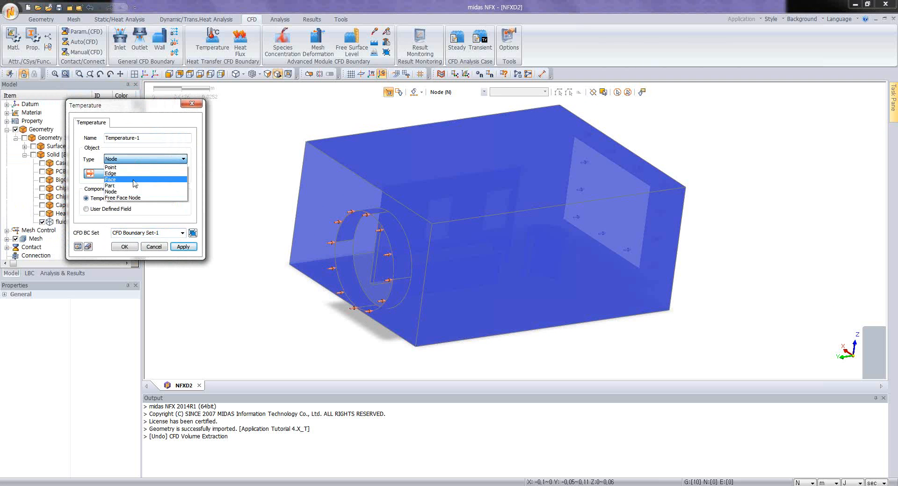
left_click(135, 180)
left_click(369, 277)
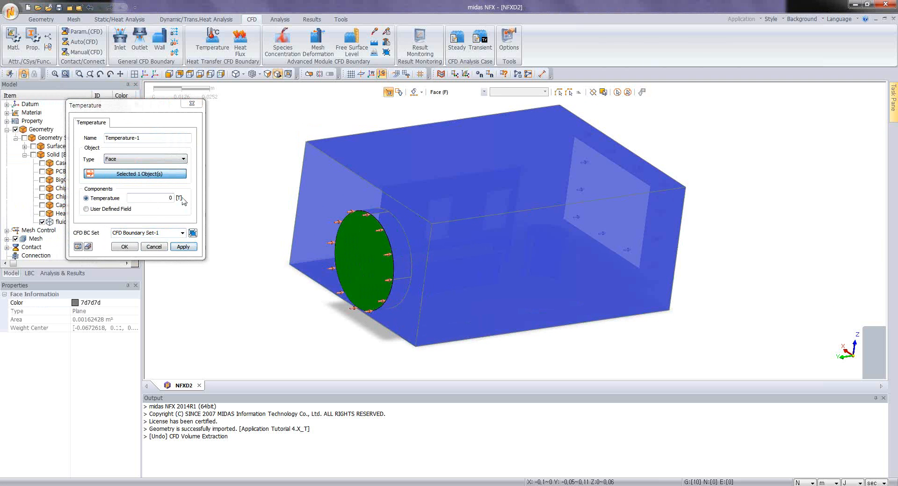
left_click(174, 200)
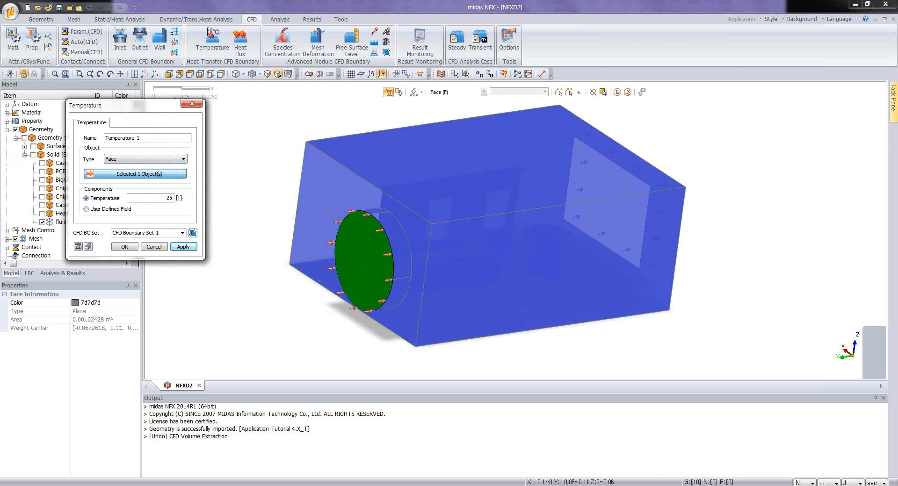
left_click(124, 247)
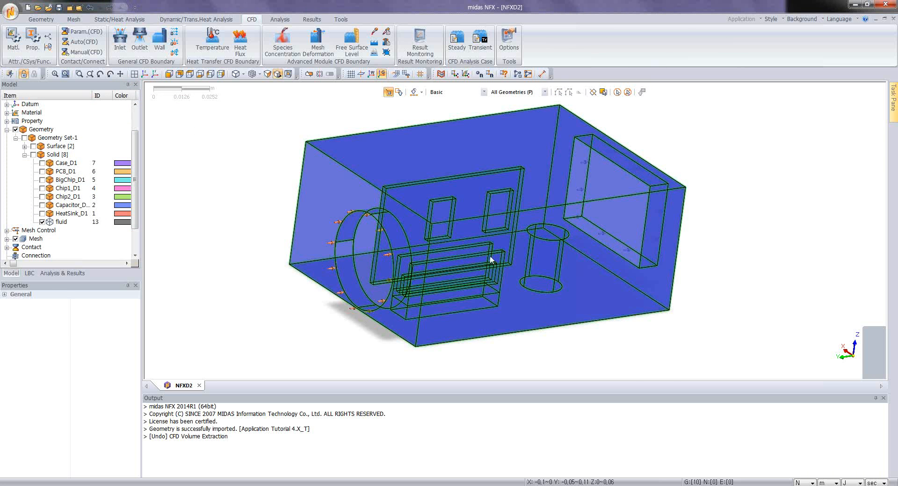
Step: Start a face heat flux condition and select the box's upper face, one long side, the inlet end and the round inlet duct faces
middle_click_drag(489, 258, 468, 258)
scroll(468, 258, "down", 2)
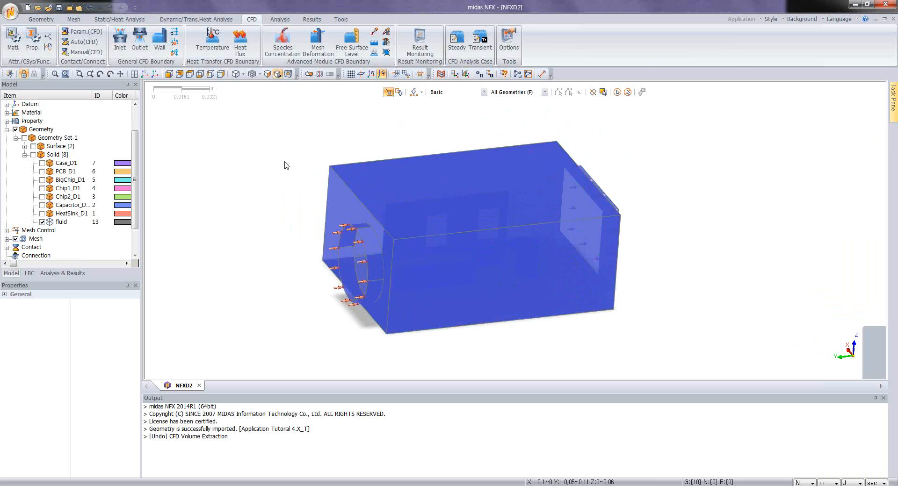
middle_click_drag(454, 211, 453, 212)
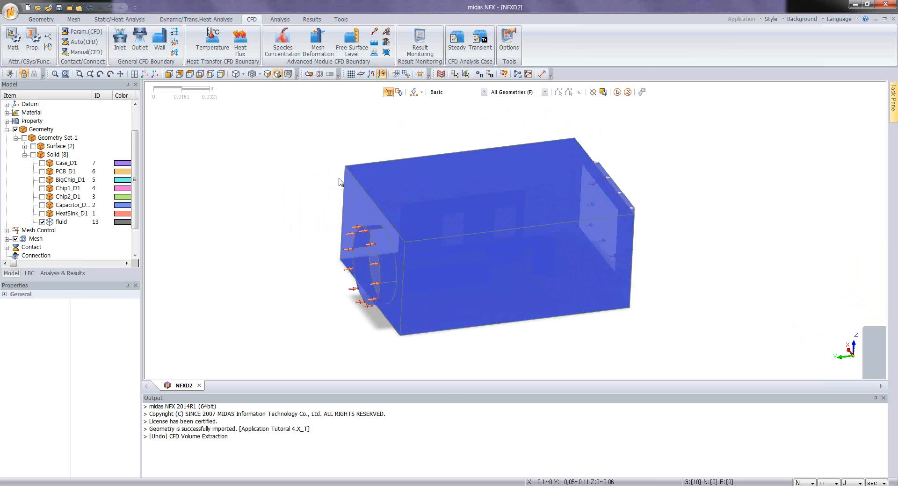
left_click(240, 42)
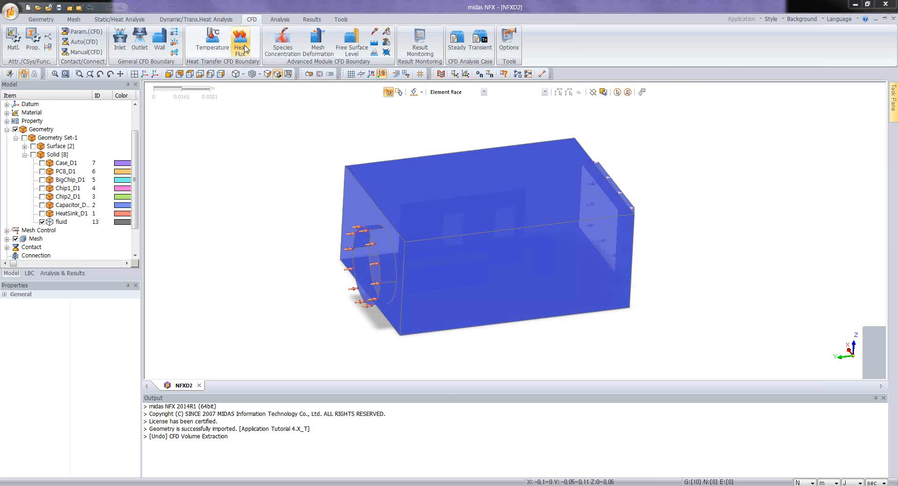
left_click_drag(108, 82, 208, 118)
left_click(198, 171)
left_click(192, 179)
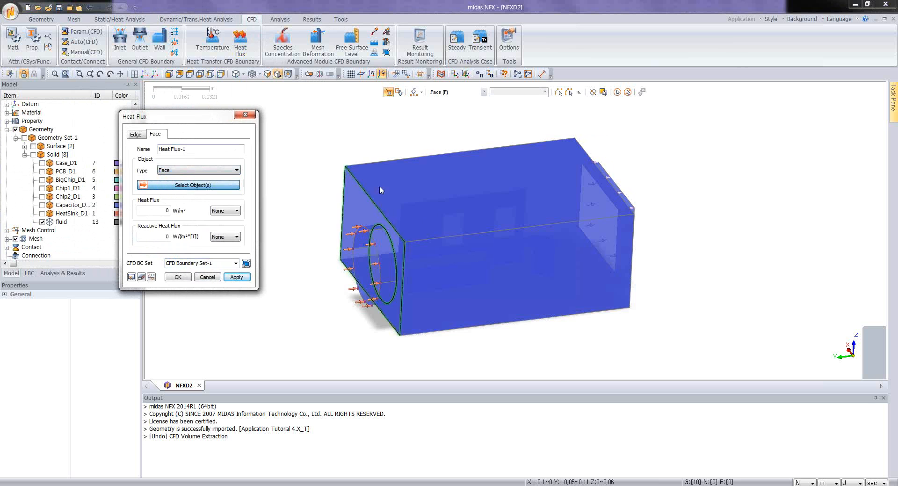
left_click(495, 181)
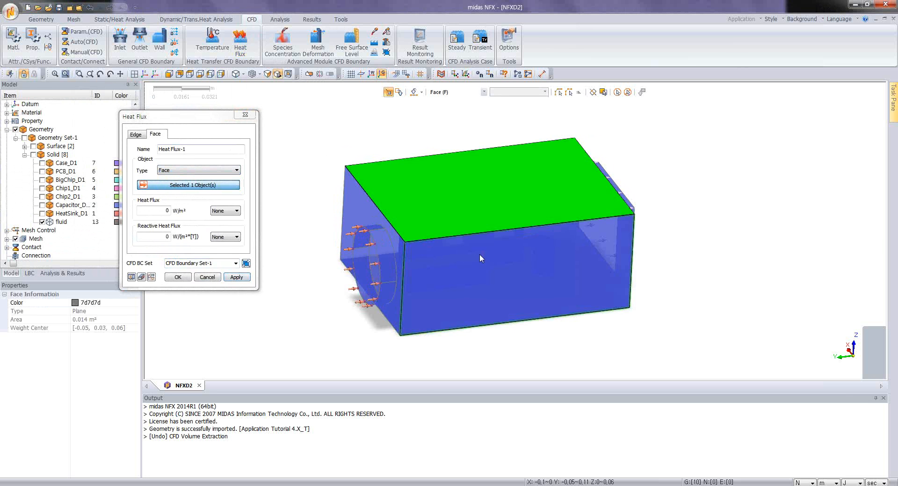
left_click(479, 254)
left_click(382, 234)
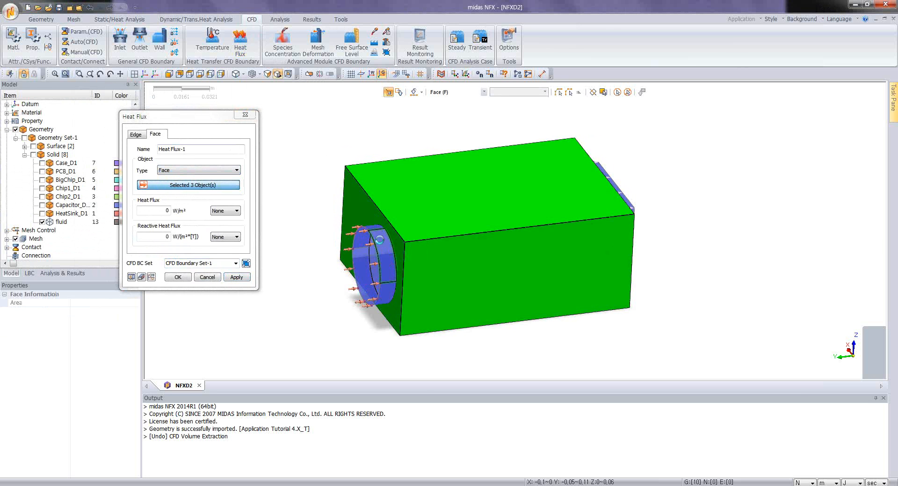
left_click(380, 240)
left_click(369, 234)
left_click(389, 287)
middle_click_drag(434, 260, 490, 183)
left_click(444, 151)
Step: Add the box's underside, the other long side, the outlet end and the four outlet duct faces to the heat flux selection
middle_click_drag(417, 160, 427, 161)
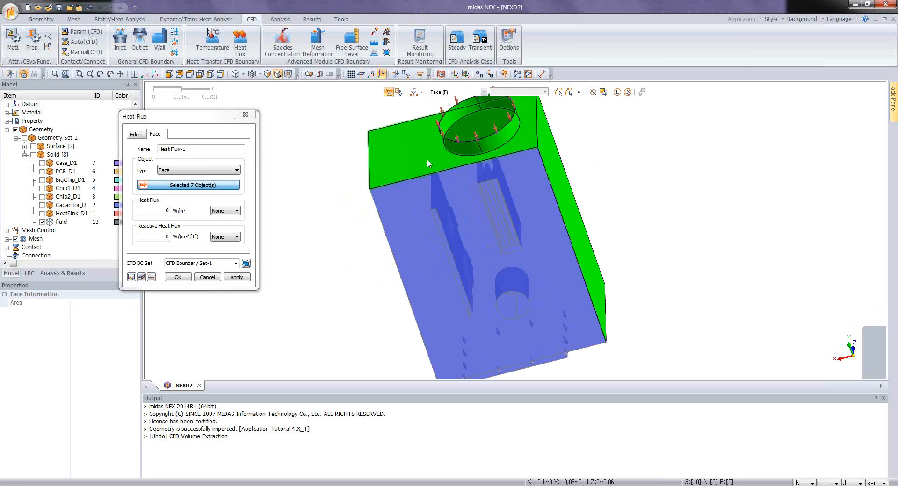
left_click(408, 266)
middle_click_drag(408, 266, 531, 211)
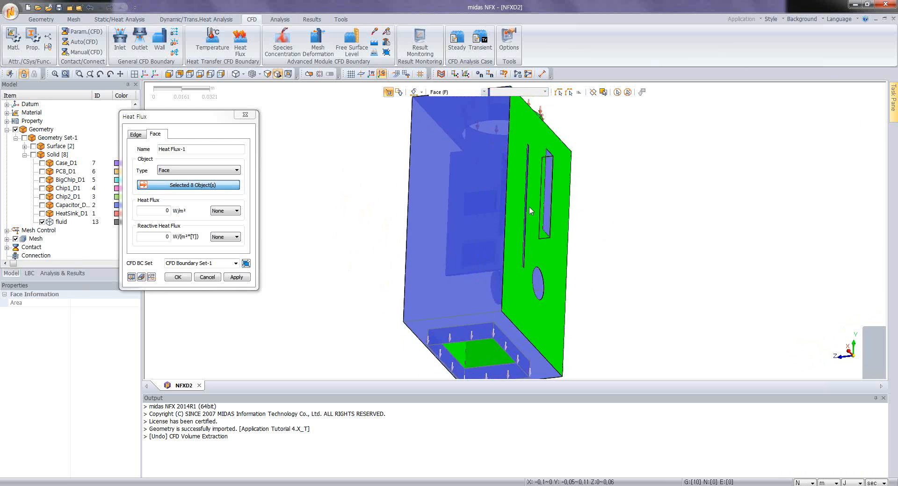
left_click(413, 216)
middle_click_drag(405, 216, 503, 165)
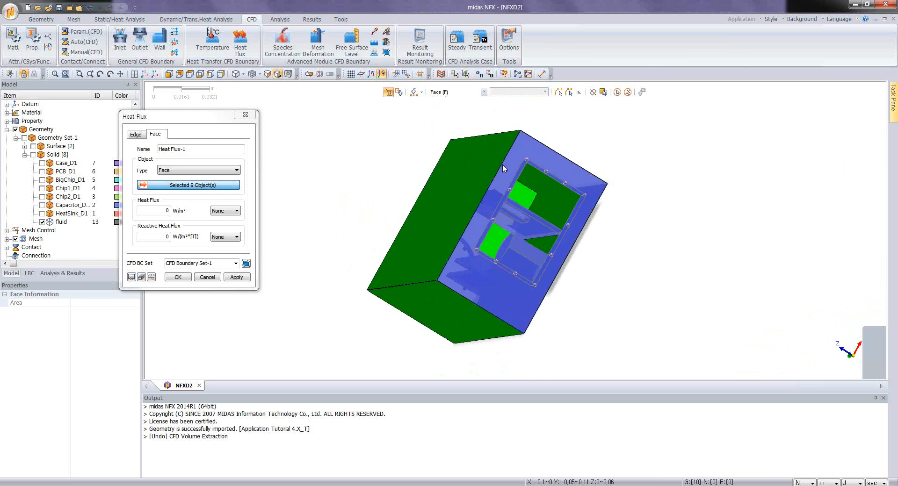
left_click(456, 289)
middle_click_drag(456, 288, 636, 202)
scroll(536, 176, "up", 3)
left_click(537, 177)
left_click(606, 210)
left_click(416, 211)
left_click(421, 221)
scroll(636, 203, "down", 3)
middle_click_drag(452, 215, 511, 193)
Step: Set the heat flux on the selected outer faces to 12 W/m² and create the condition
left_click_drag(205, 131, 271, 134)
left_click(228, 214)
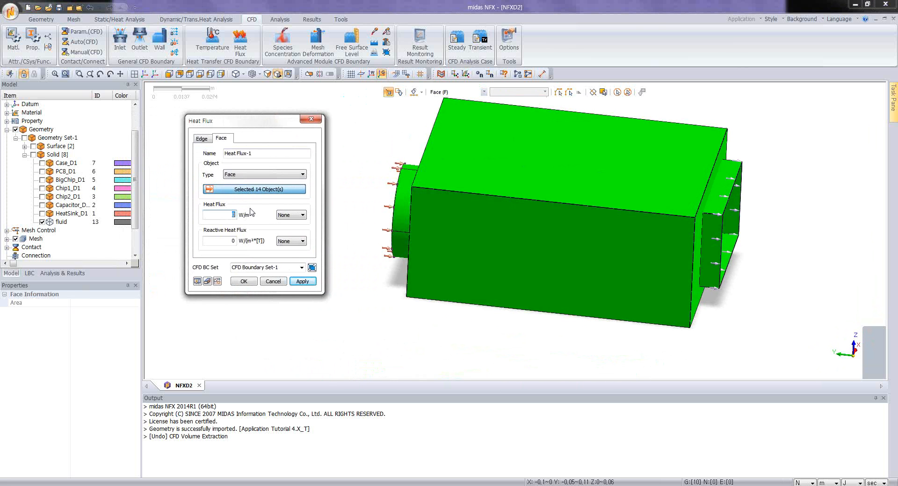
type("125")
left_click(244, 281)
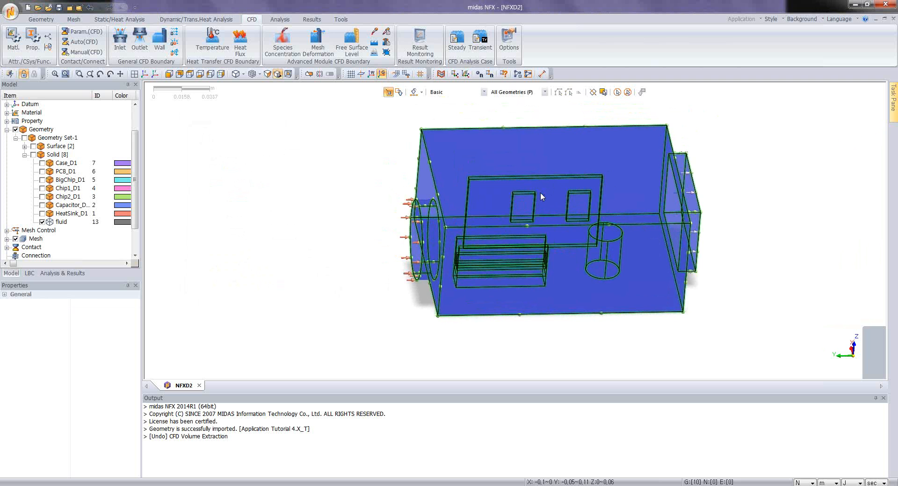
Step: Start a second face temperature condition and select two curved side faces of the cylindrical capacitor cavity
middle_click_drag(587, 202, 586, 143)
scroll(605, 207, "up", 3)
middle_click_drag(578, 212, 462, 203, "ctrl")
scroll(509, 247, "up", 4)
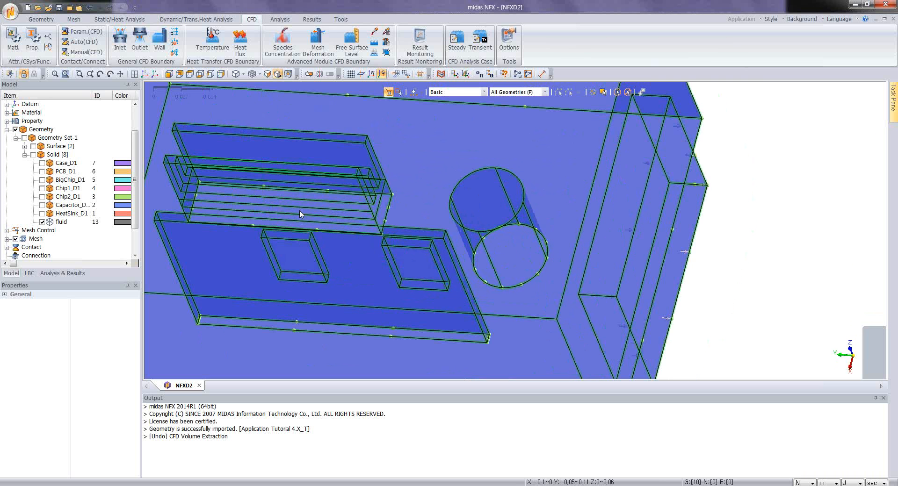
left_click(225, 50)
left_click(65, 140)
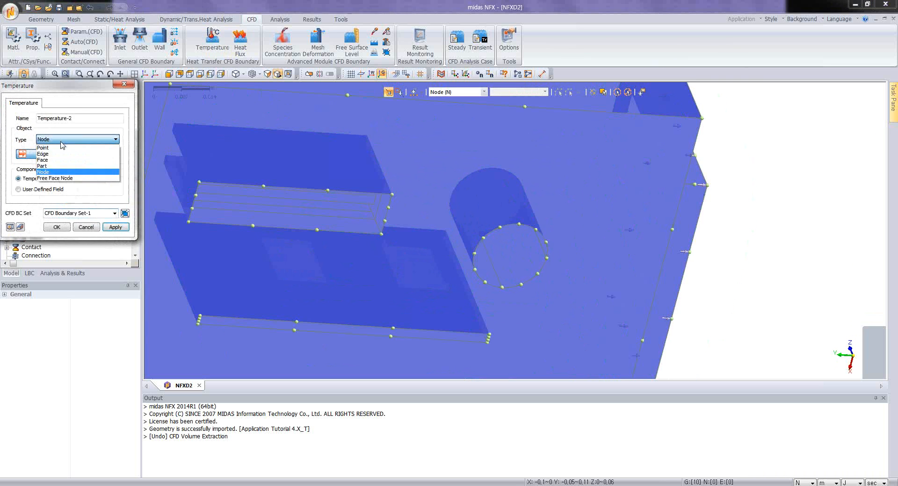
left_click(57, 162)
left_click(509, 274)
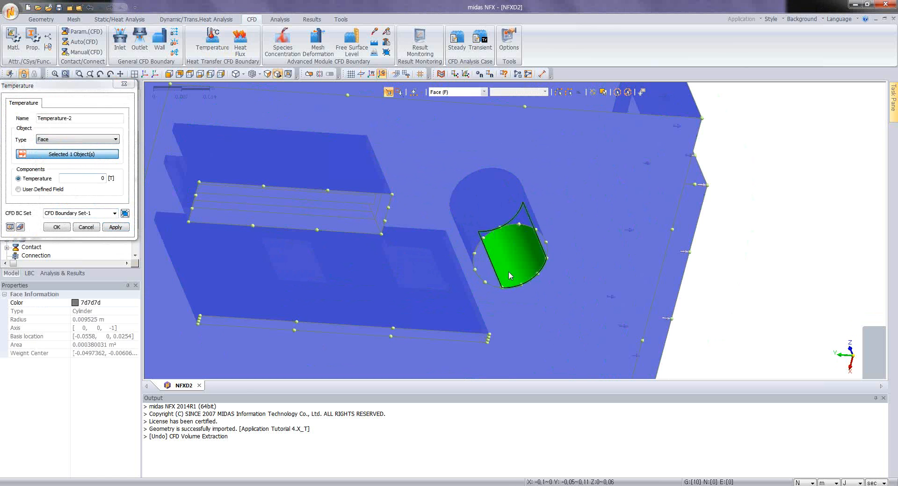
left_click(486, 275)
Step: Add the remaining faces of the cylindrical capacitor cavity, including its ends, set their temperature to 38, and create the condition
middle_click_drag(537, 214, 513, 195, "ctrl")
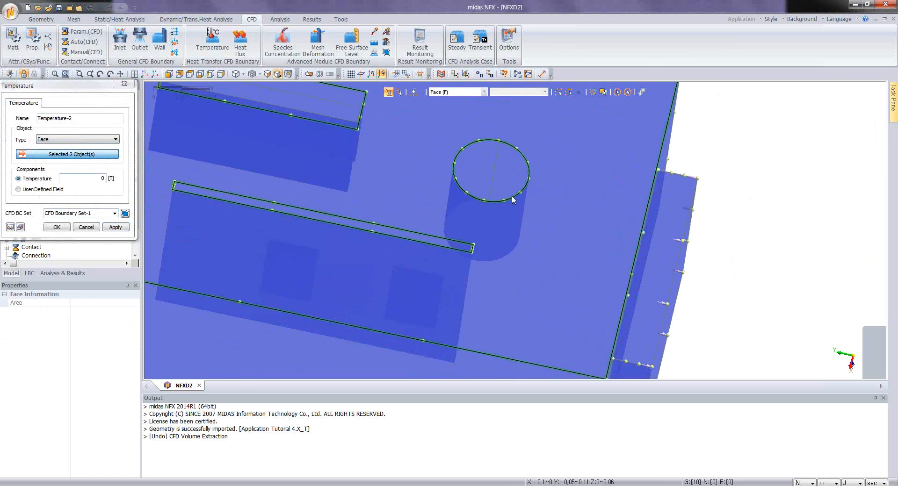
left_click(507, 175)
left_click(484, 169)
middle_click_drag(502, 159, 487, 215)
left_click(485, 218)
double_click(99, 178)
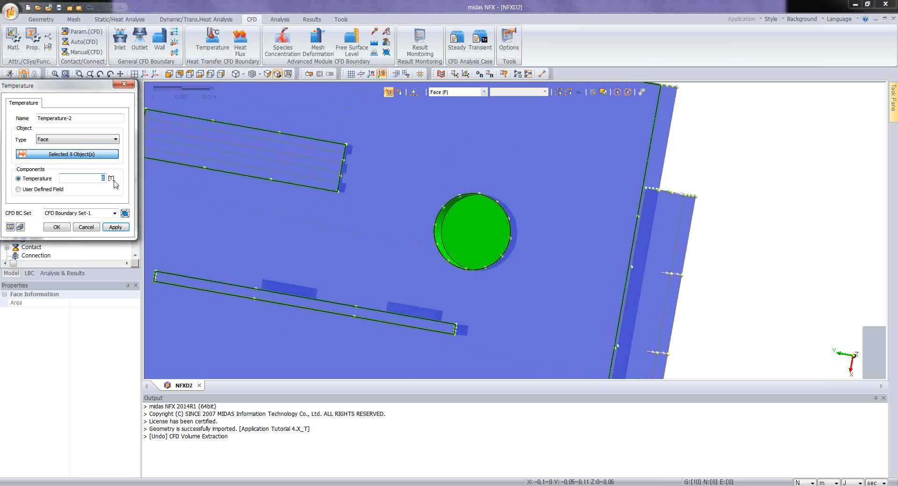
left_click(57, 227)
Step: Hide all labels on the fluid model
scroll(429, 176, "down", 5)
middle_click_drag(399, 174, 440, 219)
middle_click_drag(390, 156, 475, 162)
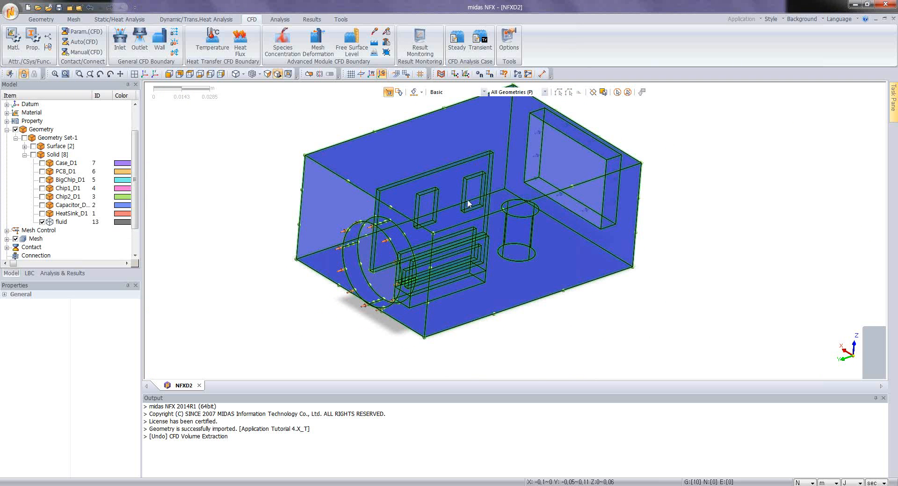
mouse_move(541, 233)
middle_mouse_down()
mouse_move(573, 257)
mouse_move(565, 251)
middle_mouse_up()
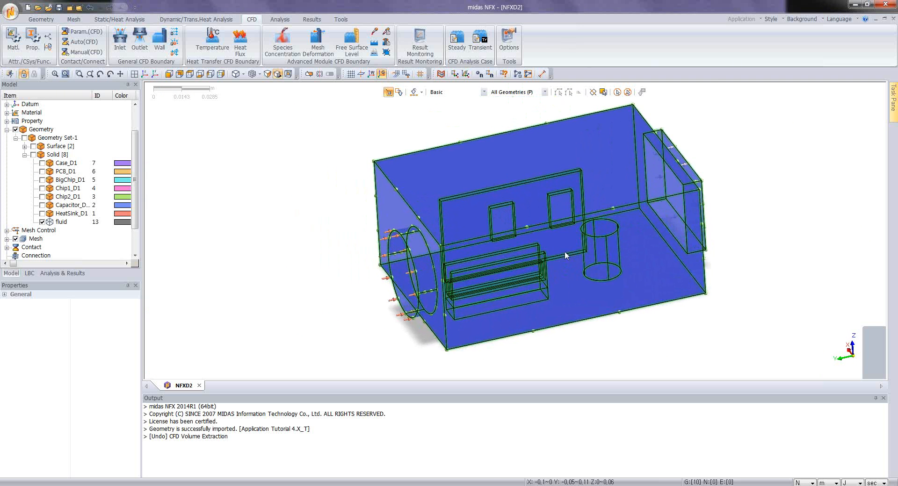
right_click(295, 205)
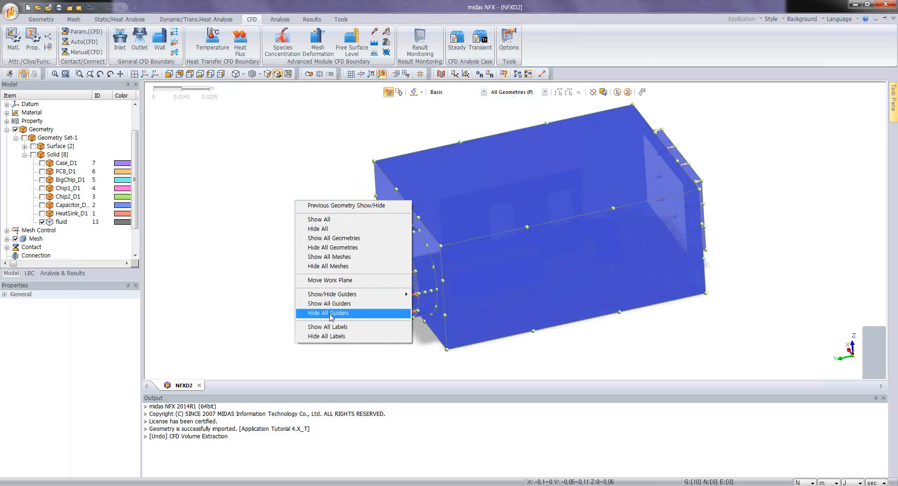
left_click(330, 338)
middle_click_drag(628, 275, 479, 198)
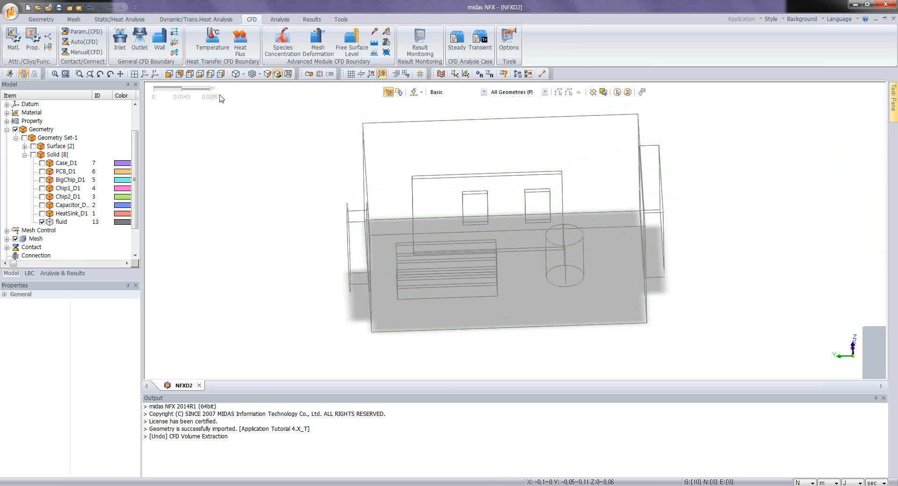
Step: Create an edge size control with a 0.002 m interval length on all edges of the internal component cavities
left_click(73, 19)
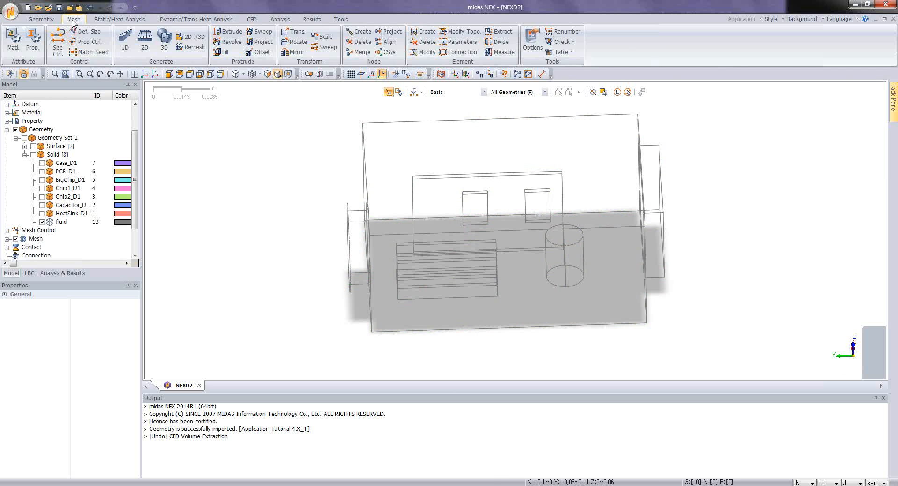
left_click(58, 42)
left_click_drag(383, 153, 596, 334)
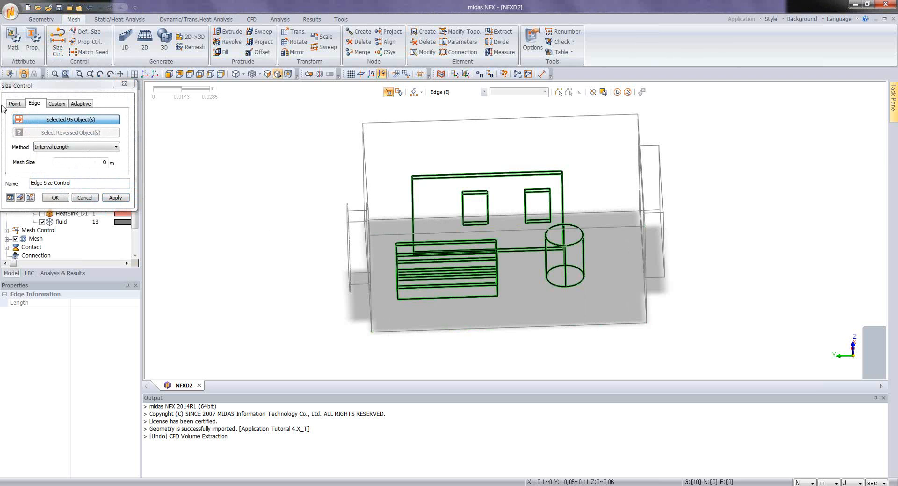
double_click(102, 164)
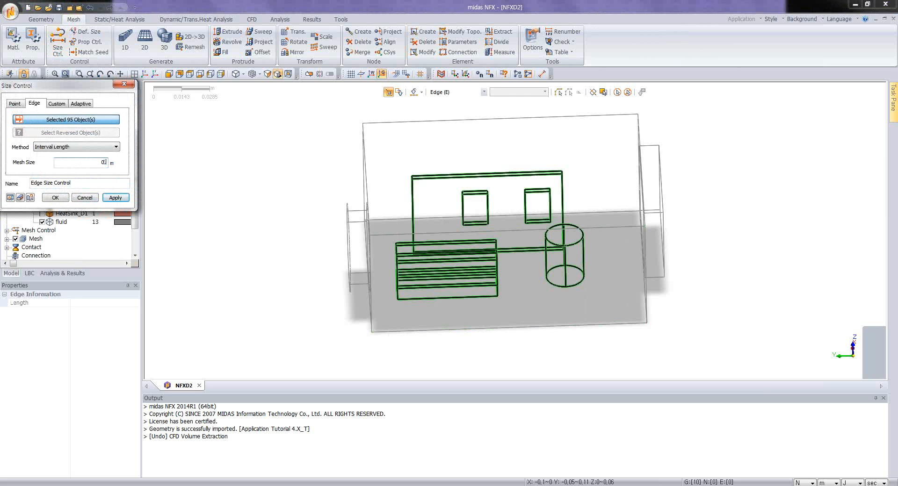
left_click(19, 198)
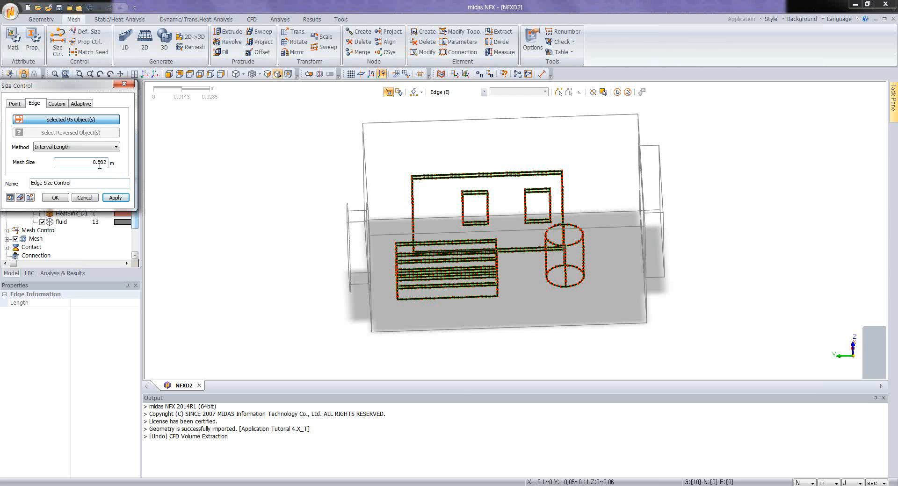
left_click(55, 197)
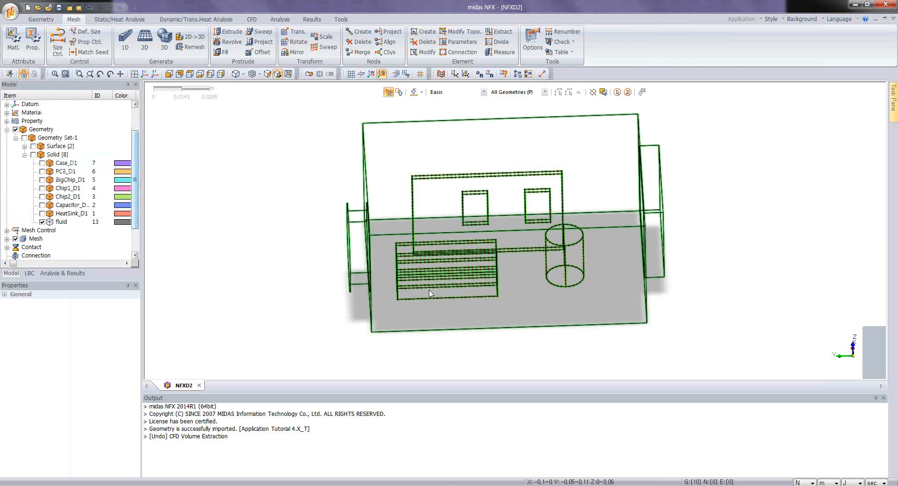
Step: Generate a High Speed Tetra mesh of the fluid solid with size 0.0054 and property 1: AIR, keeping the default advanced options
scroll(435, 294, "up", 3)
scroll(435, 293, "down", 5)
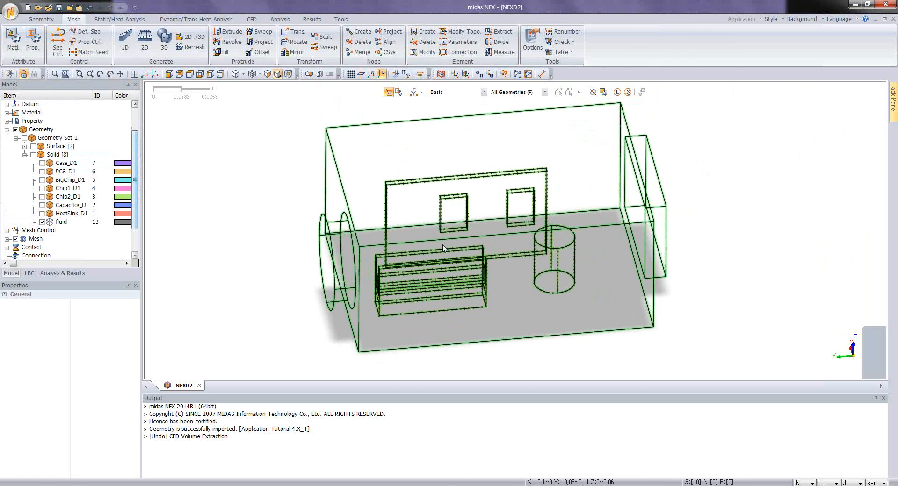
left_click(163, 45)
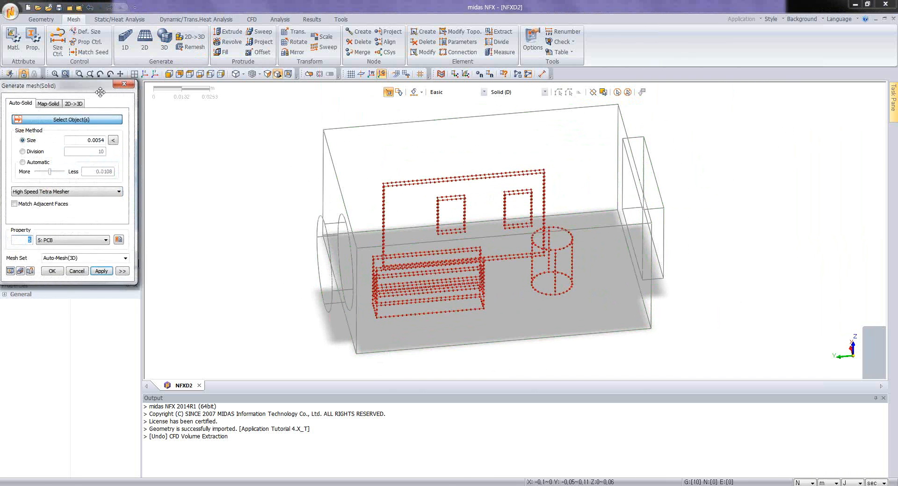
left_click_drag(99, 92, 179, 109)
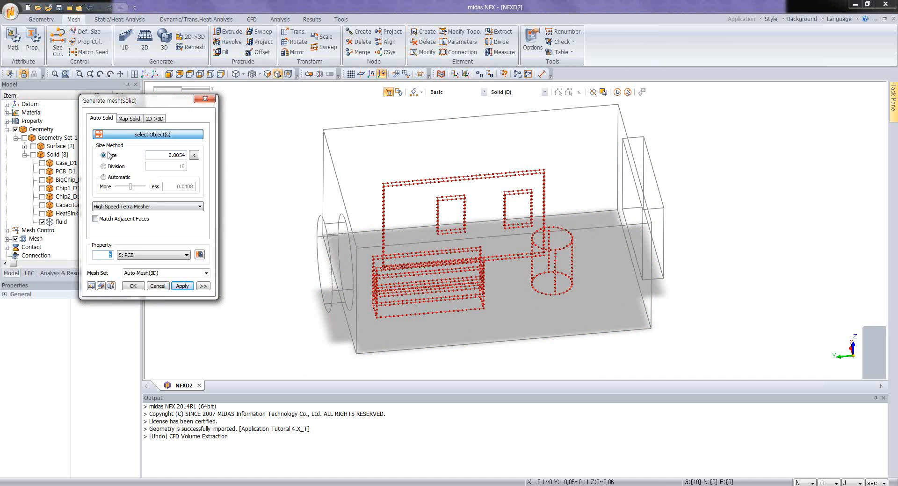
left_click(151, 255)
left_click(158, 262)
left_click(202, 287)
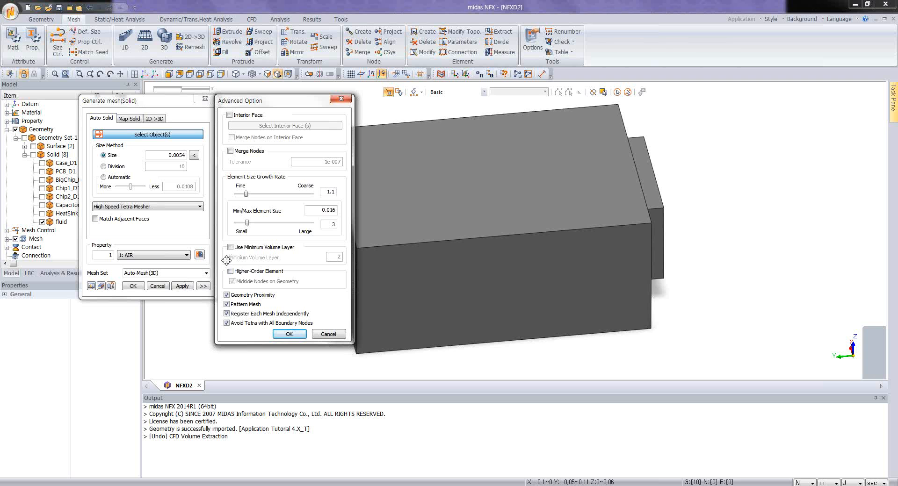
left_click(289, 334)
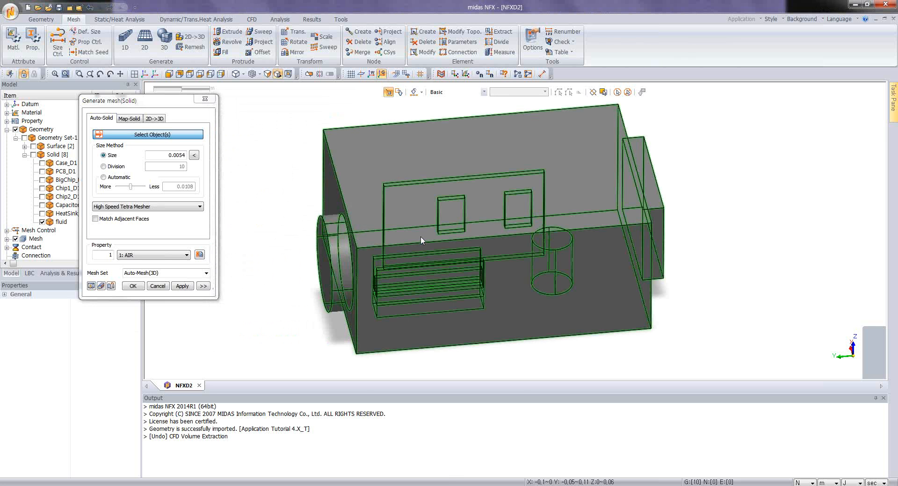
left_click(420, 237)
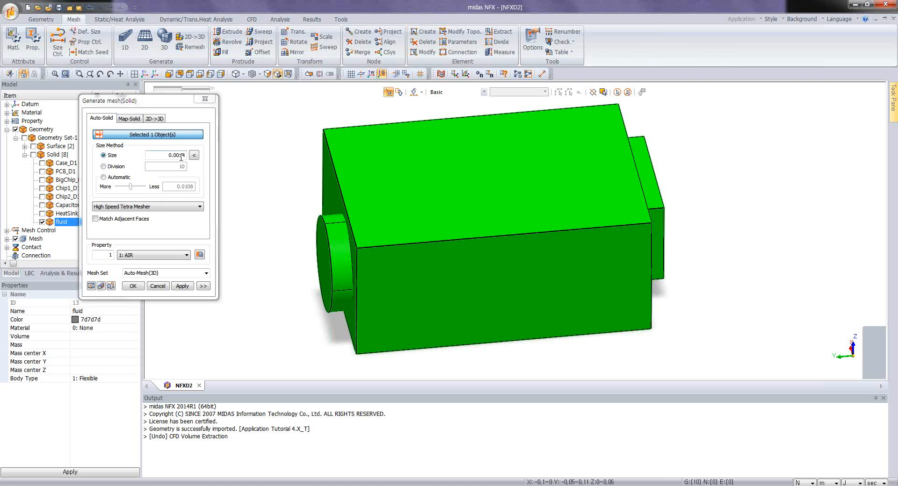
left_click(100, 286)
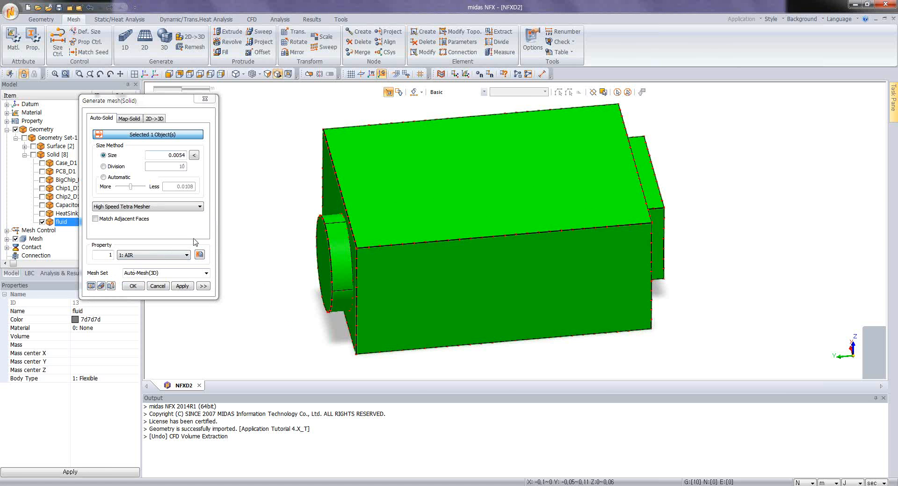
left_click(183, 287)
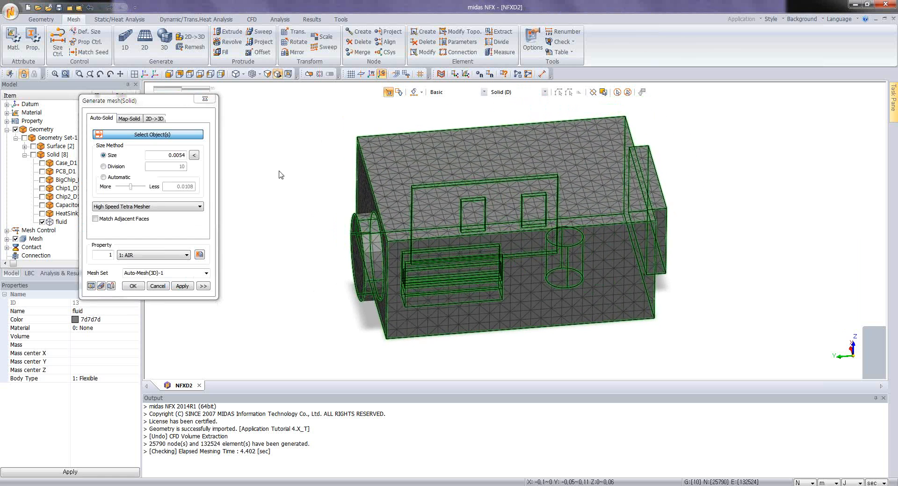
left_click(205, 99)
Step: Section the fluid mesh with an X-direction clip plane at -0.05 m, displaying the mesh shape on the plane without permanent edges
middle_click_drag(475, 245, 461, 271)
middle_click_drag(422, 230, 396, 218)
scroll(395, 218, "up", 2)
left_click(287, 108)
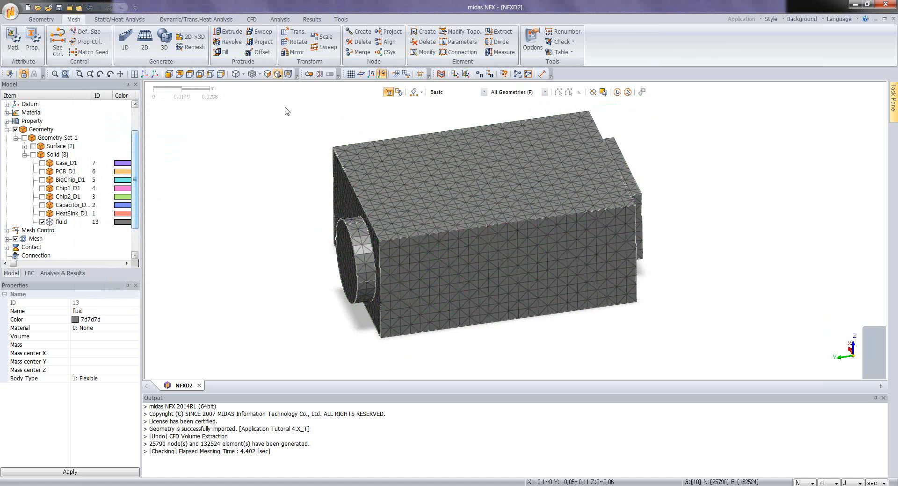
left_click(309, 75)
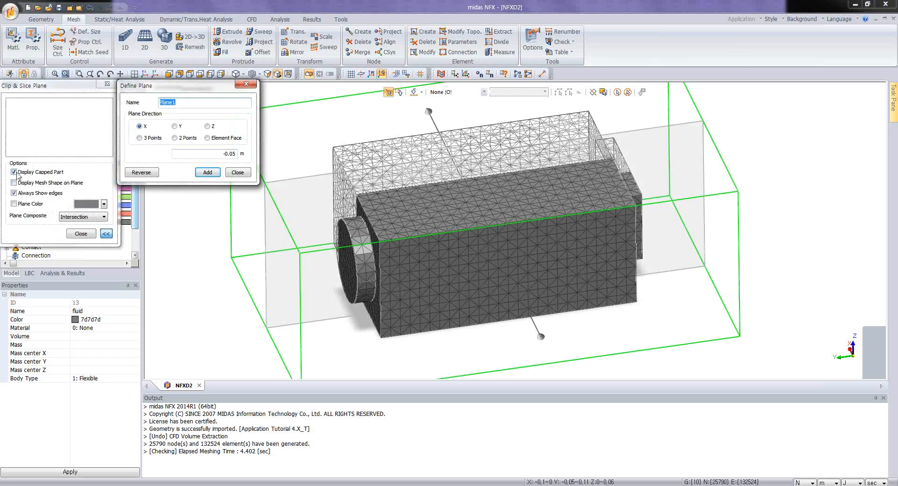
left_click(15, 193)
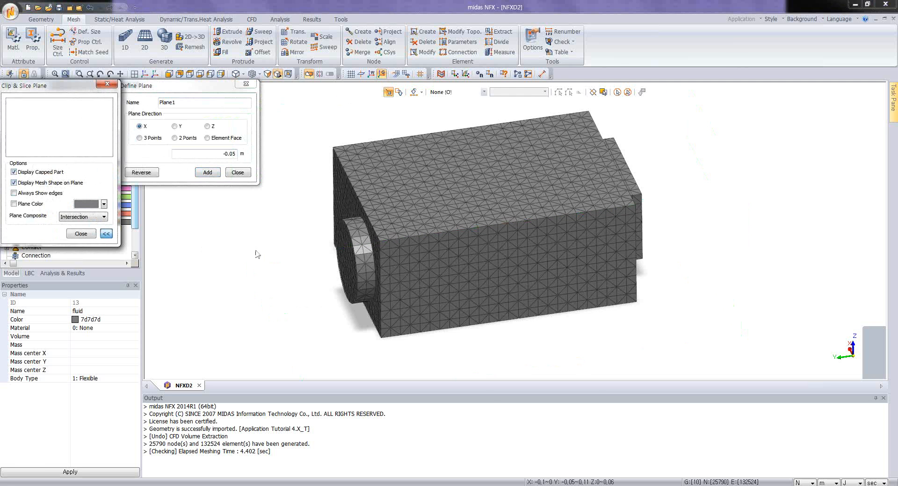
middle_click_drag(298, 253, 411, 276)
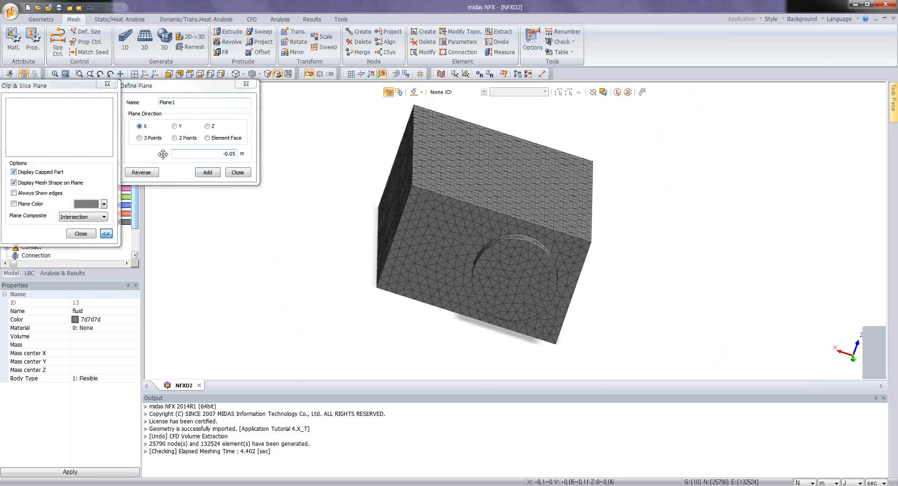
middle_click_drag(370, 232, 384, 198)
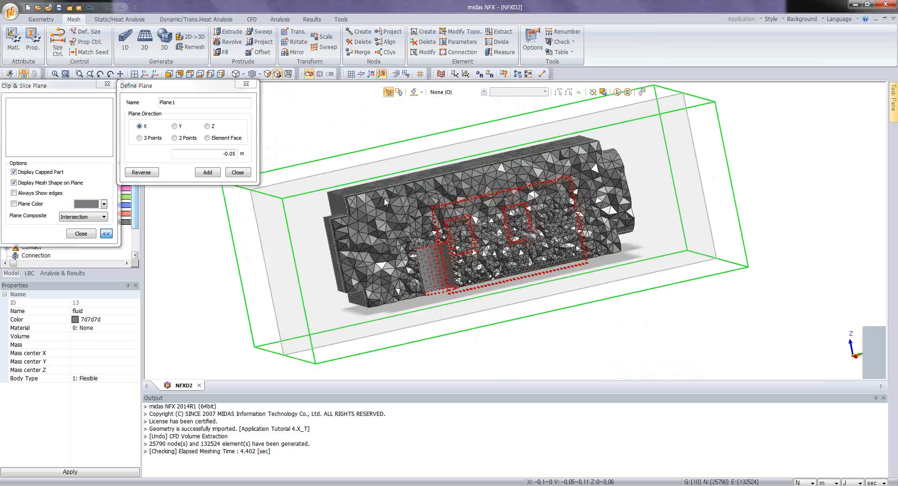
Step: Examine the sectioned mesh density around the capacitor cavity and the nearby components, and exit the clipping view
scroll(338, 282, "up", 7)
left_click_drag(430, 253, 344, 222)
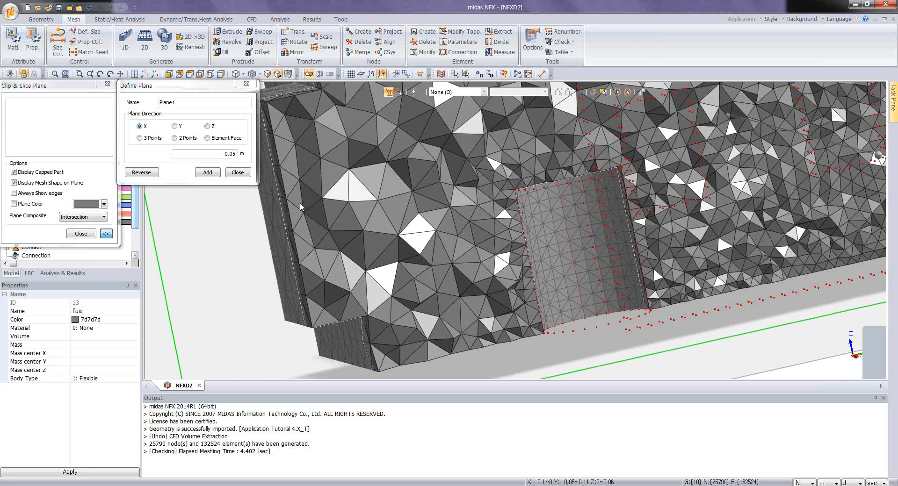
scroll(587, 242, "down", 8)
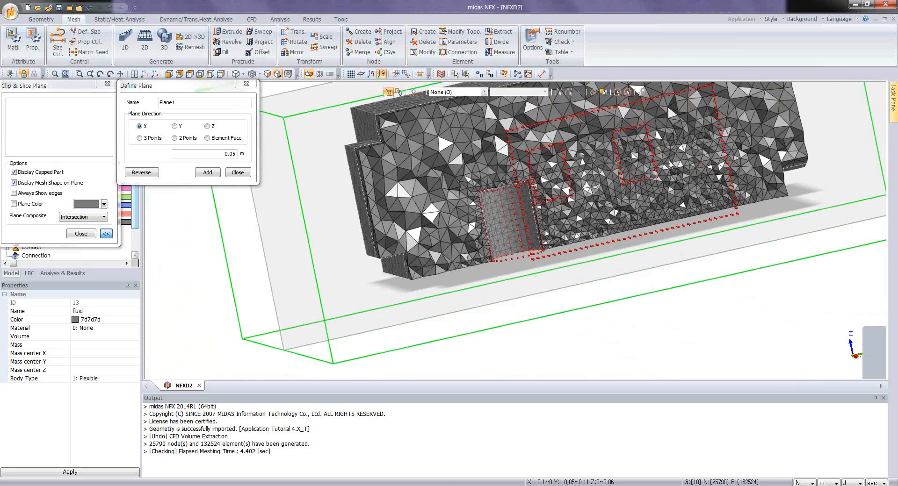
middle_click_drag(576, 189, 547, 213)
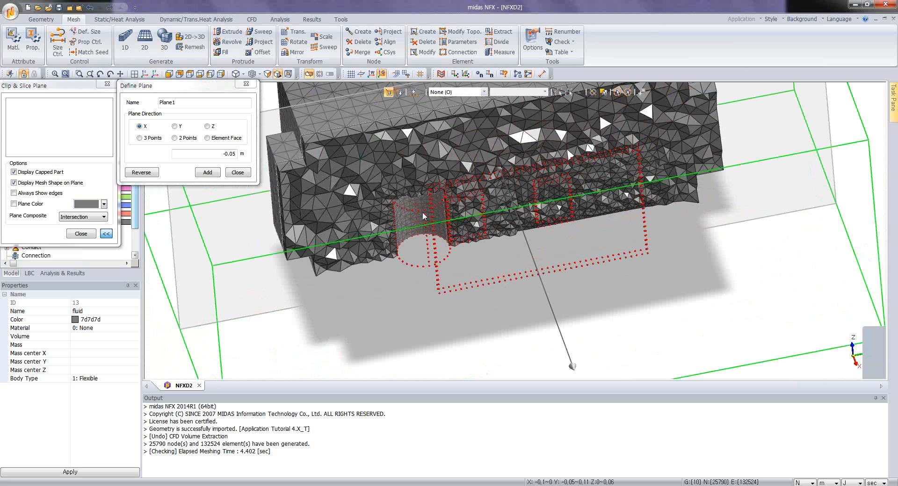
scroll(394, 199, "up", 8)
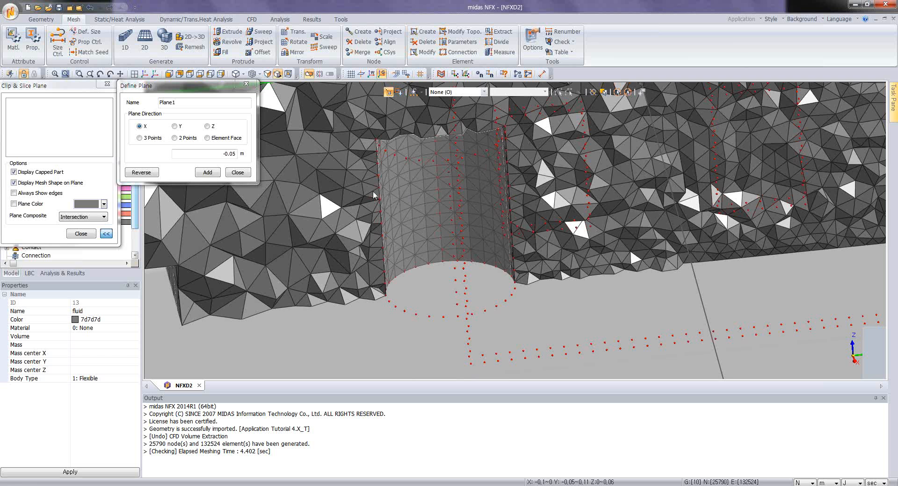
middle_click_drag(377, 196, 379, 160)
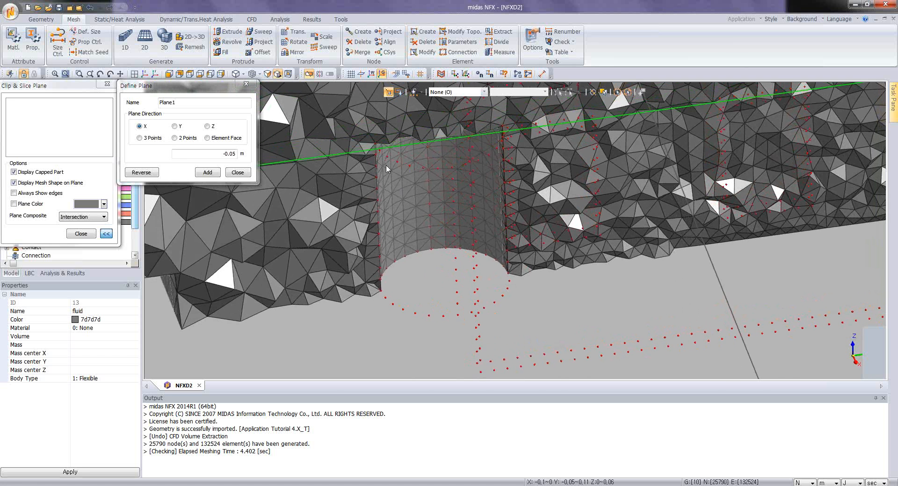
scroll(386, 166, "down", 2)
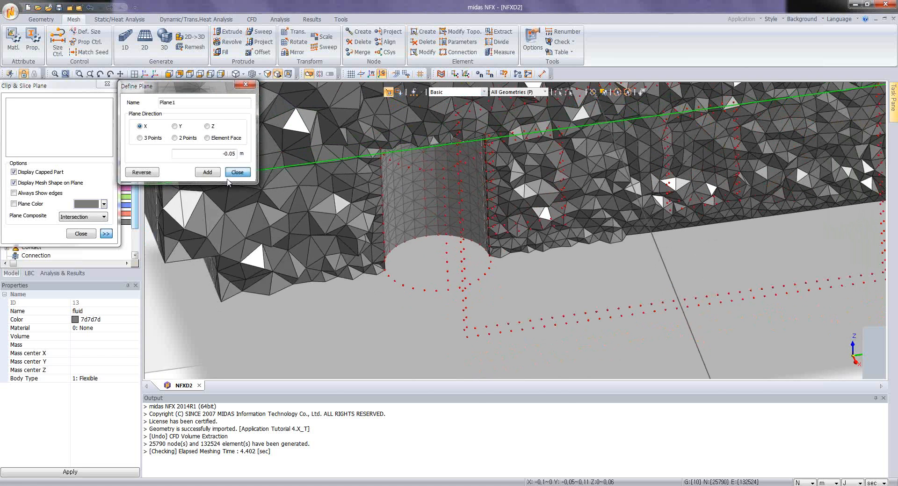
left_click(238, 173)
left_click(84, 233)
Step: Hide the mesh and display all solids except Case_D1 and fluid
scroll(83, 194, "down", 2)
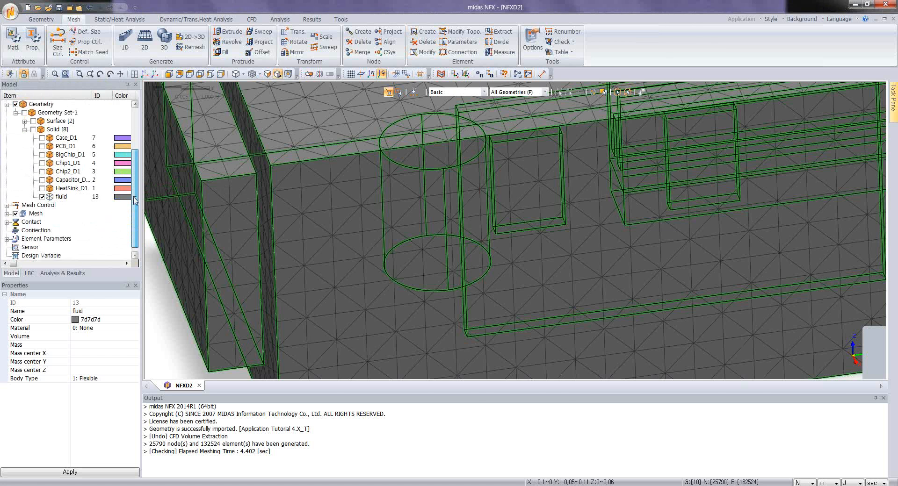
left_click(16, 206)
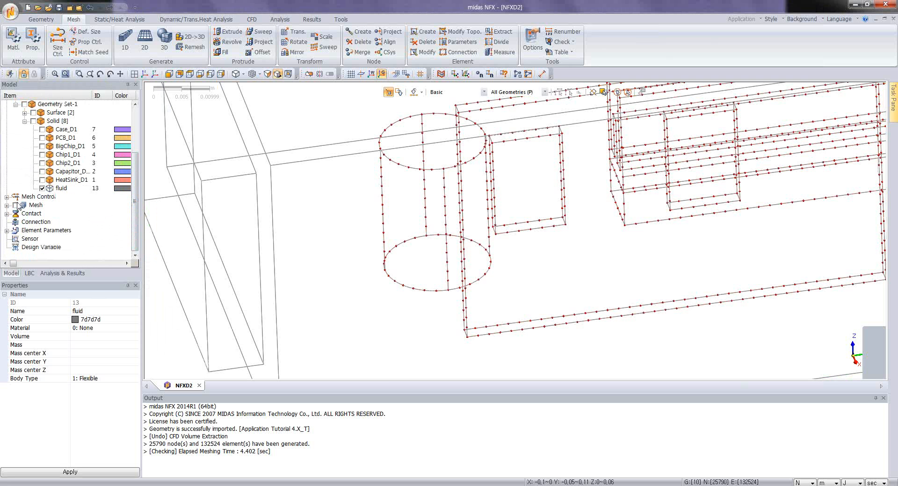
left_click(34, 121)
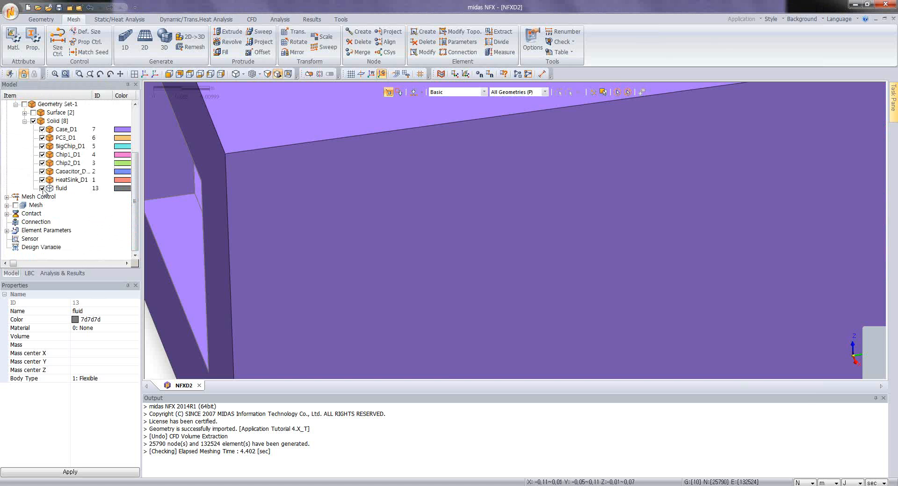
left_click(42, 188)
left_click(42, 130)
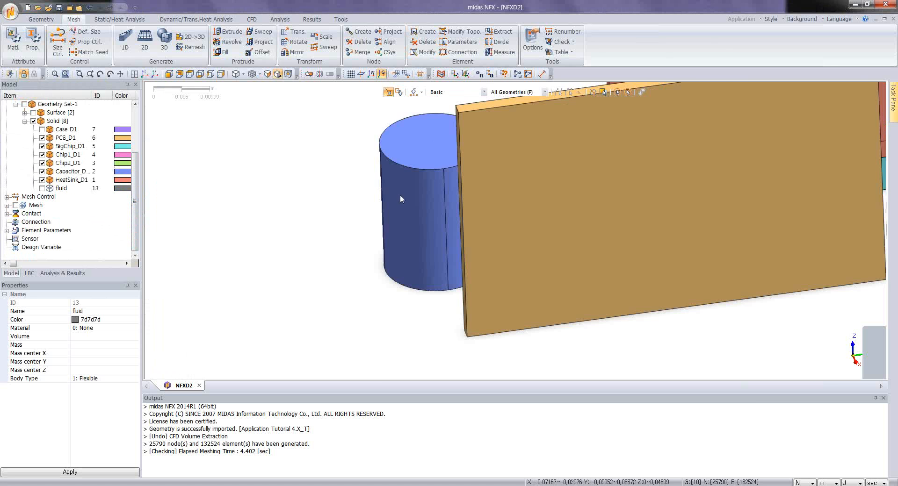
scroll(395, 201, "down", 4)
middle_click_drag(366, 237, 485, 175)
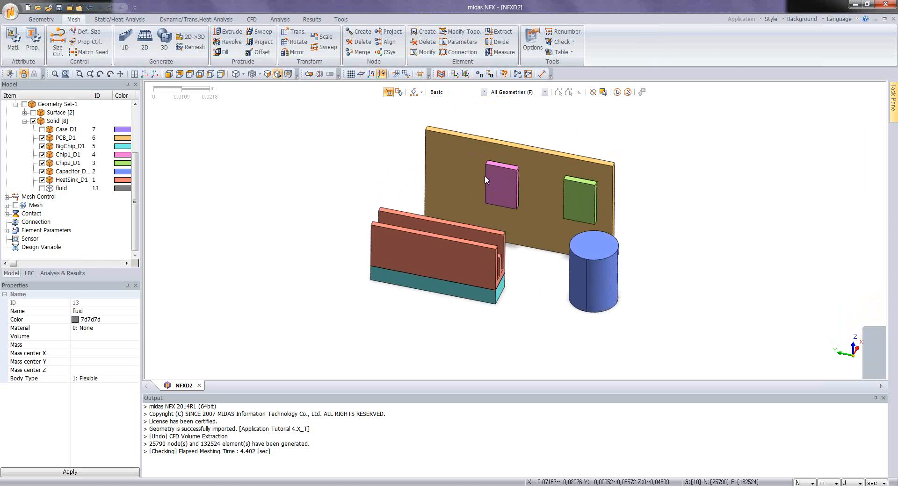
scroll(481, 175, "up", 3)
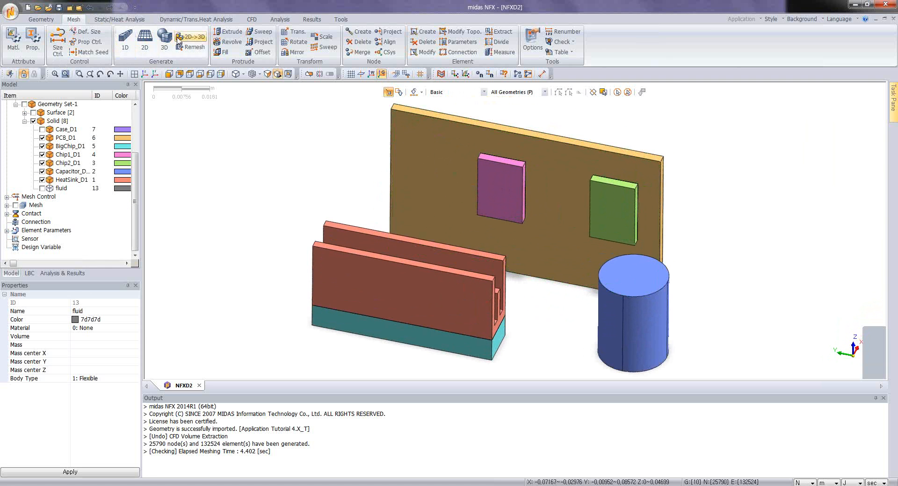
Step: Start a 3D solid mesh with Merge Nodes enabled in the advanced options and Match Adjacent Faces turned on
left_click(164, 40)
left_click_drag(75, 85, 146, 137)
left_click(195, 322)
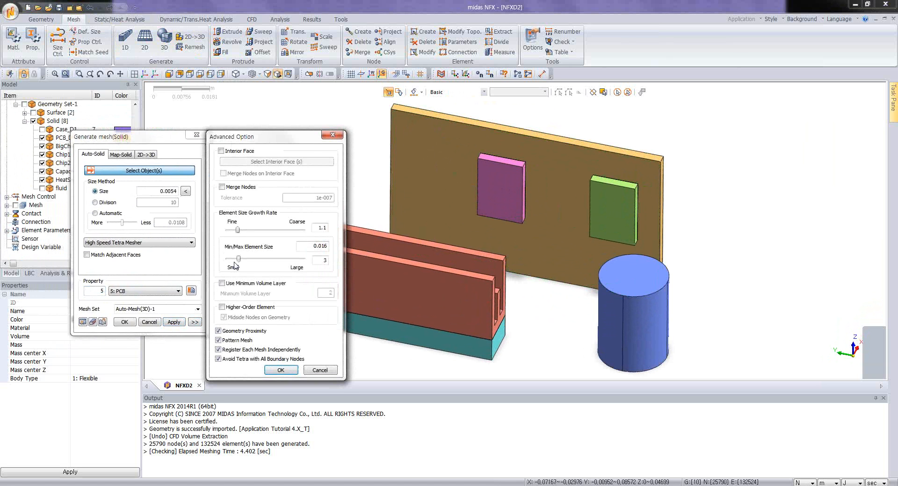
left_click(222, 187)
left_click(286, 371)
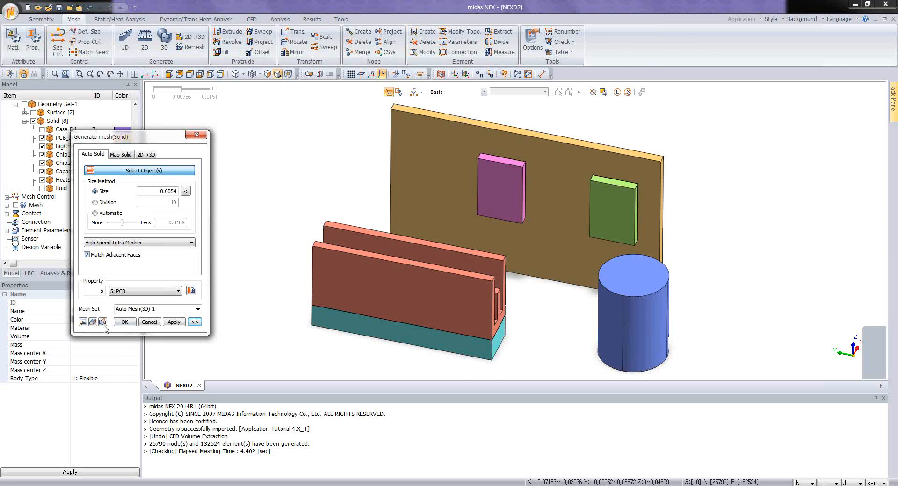
Step: Generate a High Speed Tetra mesh of the heat sink with size 0.0054 and property 2: Aluminium
left_click(391, 271)
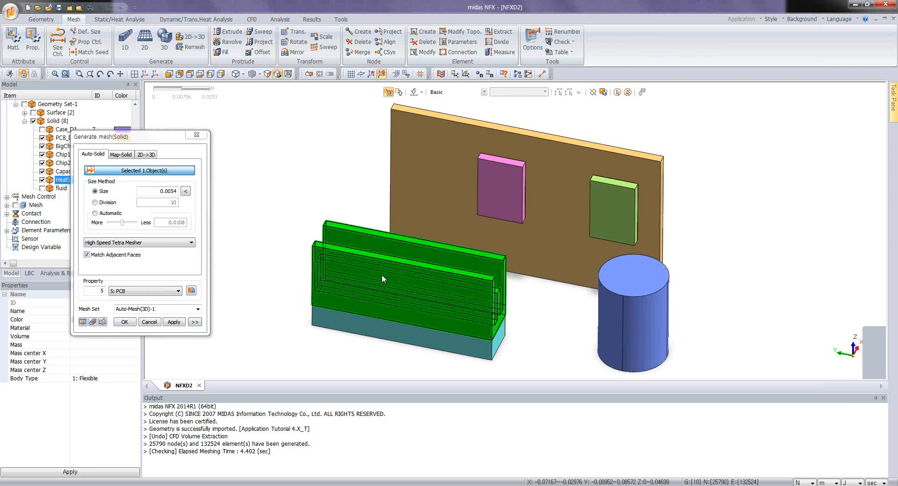
scroll(382, 267, "up", 3)
scroll(380, 267, "down", 2)
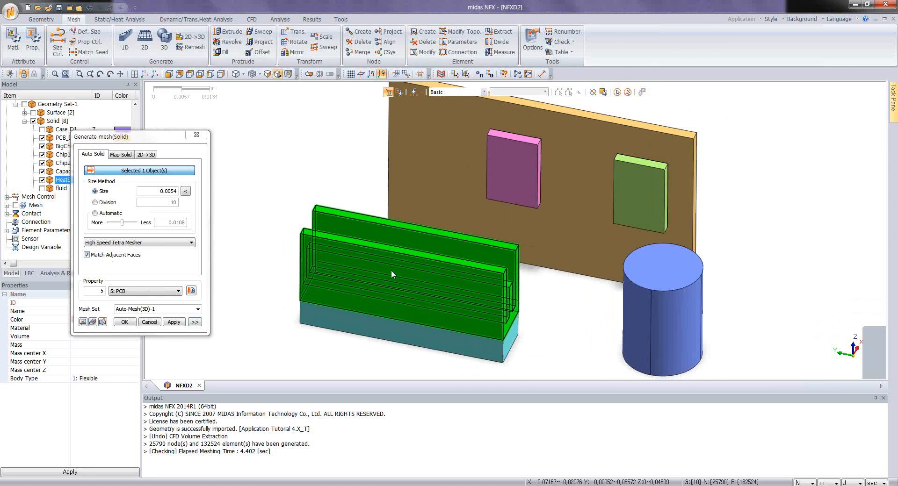
left_click(173, 191)
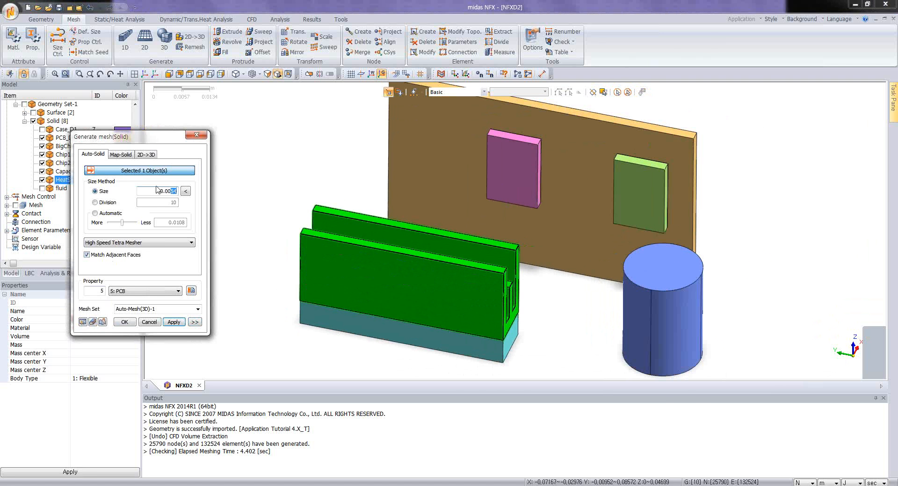
left_click(147, 291)
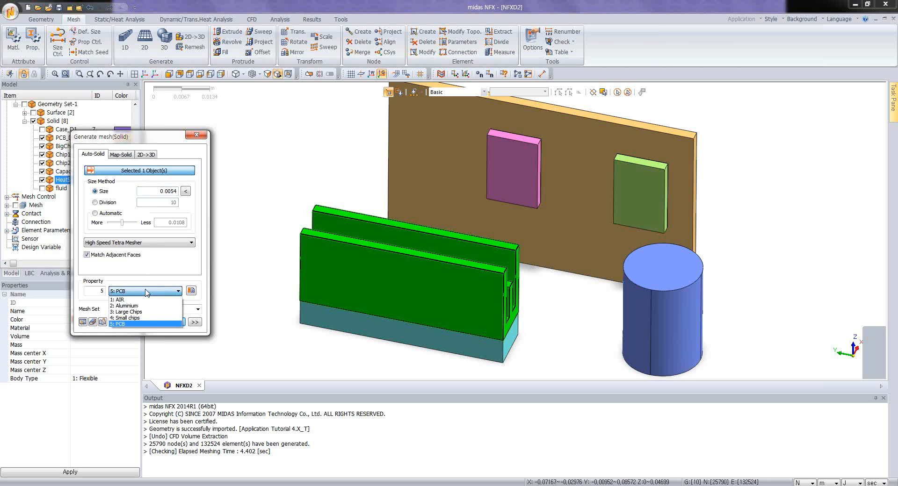
left_click(141, 306)
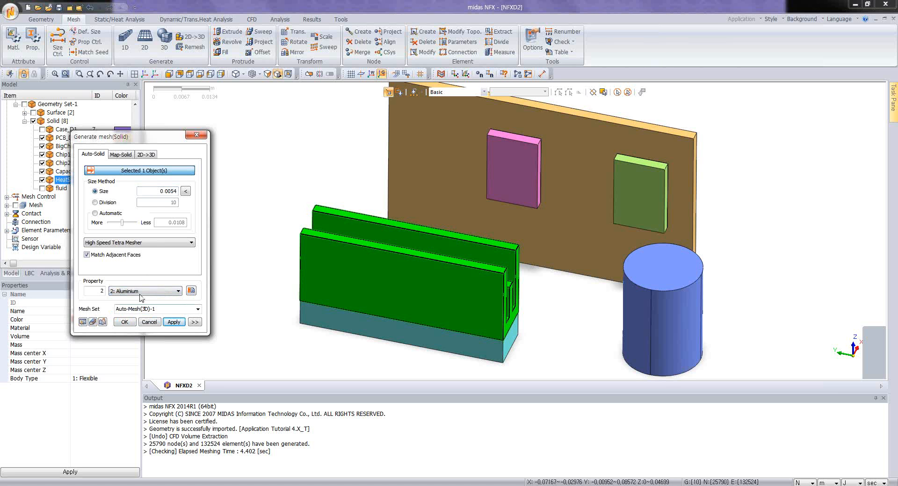
left_click(176, 322)
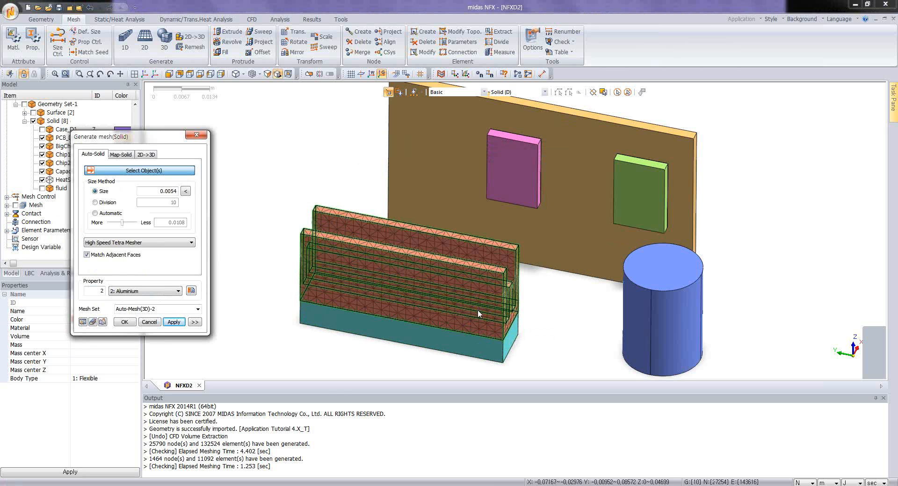
Step: Mesh the big chip below the heat sink with size 0.0054 and property 3: Large Chips
left_click(465, 340)
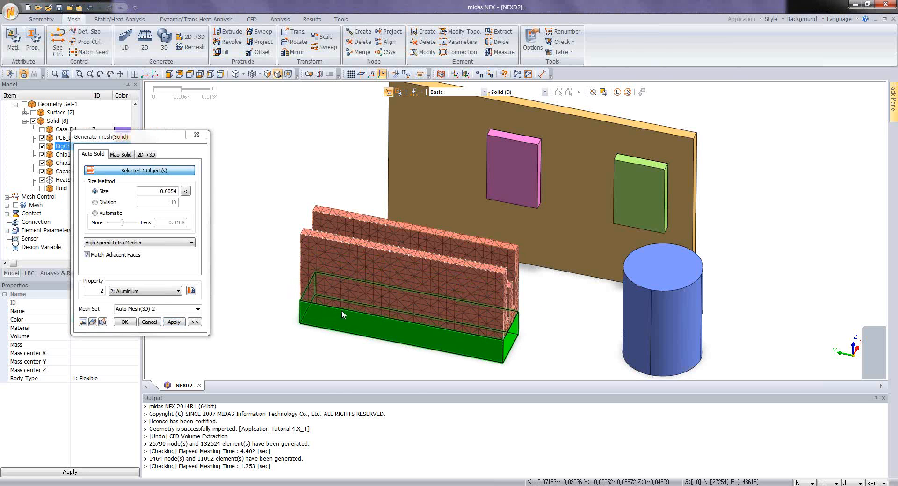
left_click(177, 291)
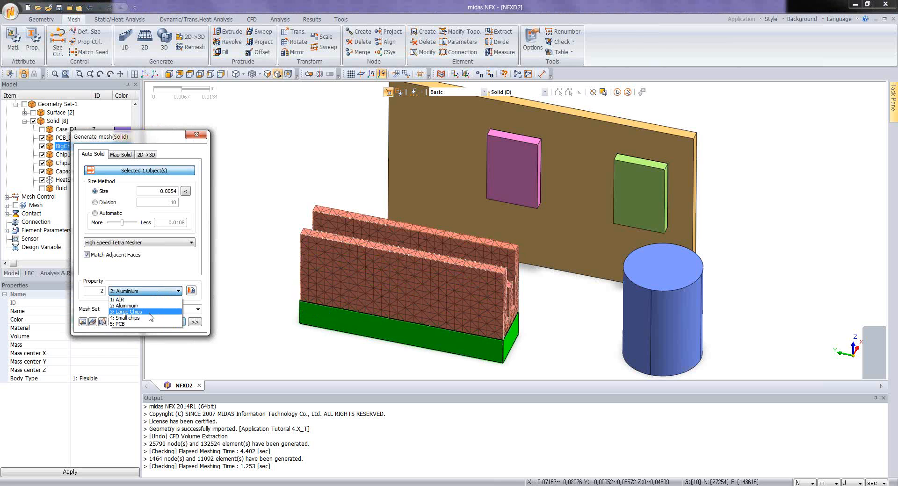
left_click(149, 312)
left_click(176, 322)
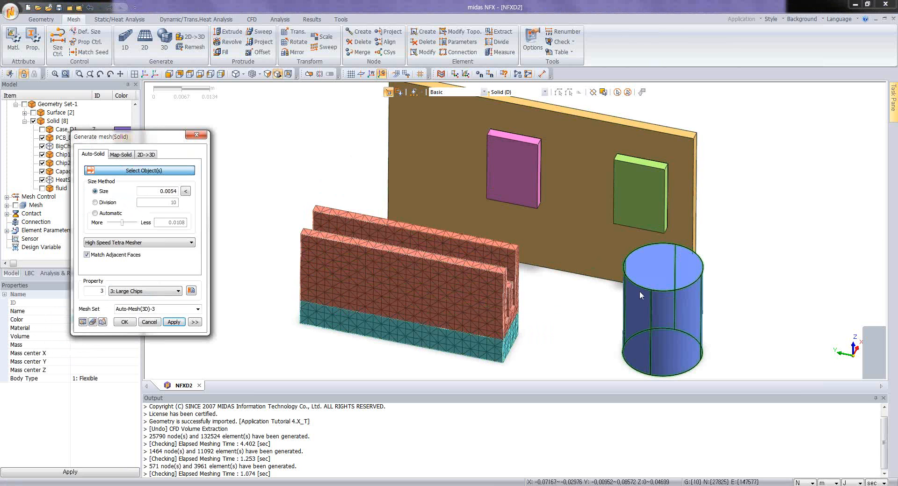
Step: Mesh the cylindrical capacitor with size 0.0054 and property 2: Aluminium
left_click(639, 291)
left_click(178, 291)
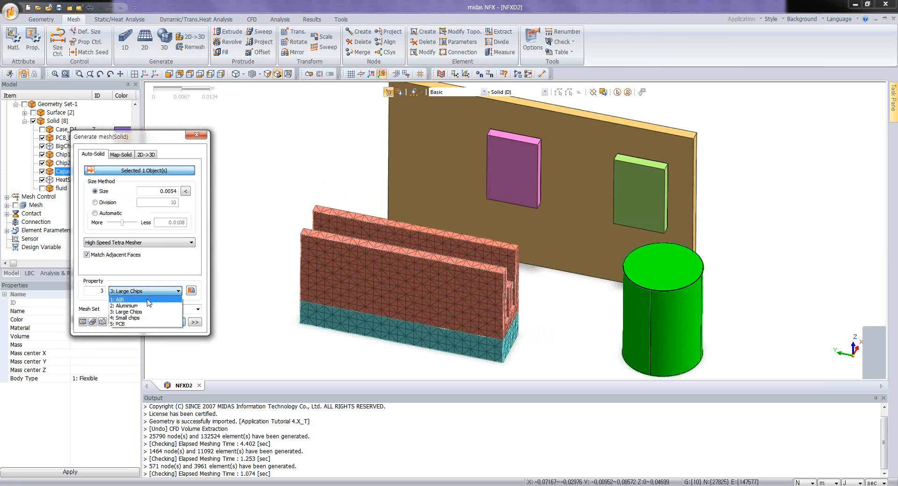
left_click(145, 305)
left_click(176, 322)
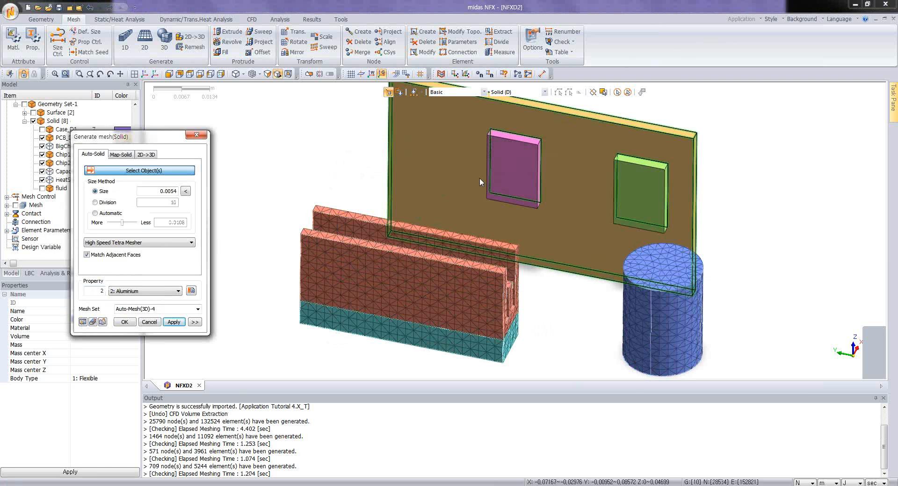
Step: Mesh the two small chips on the PCB together with size 0.0054 and property 4: Small chips
left_click(503, 176)
left_click(634, 182)
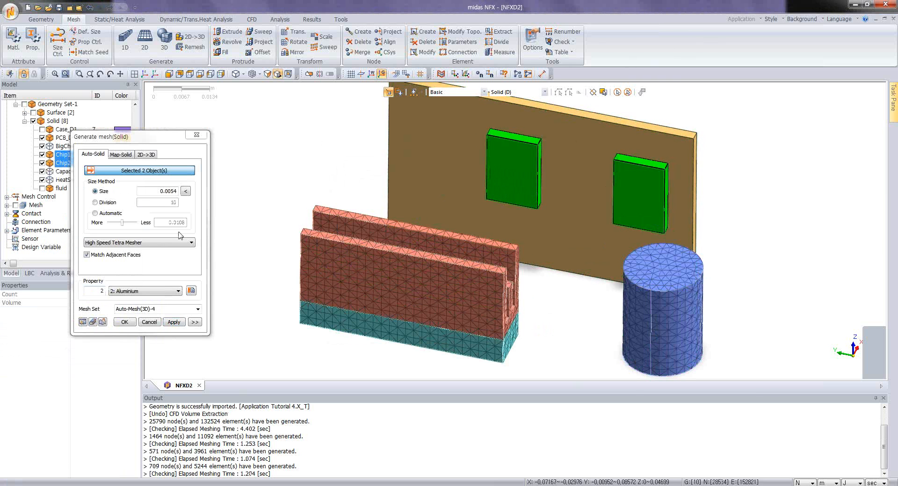
left_click(130, 291)
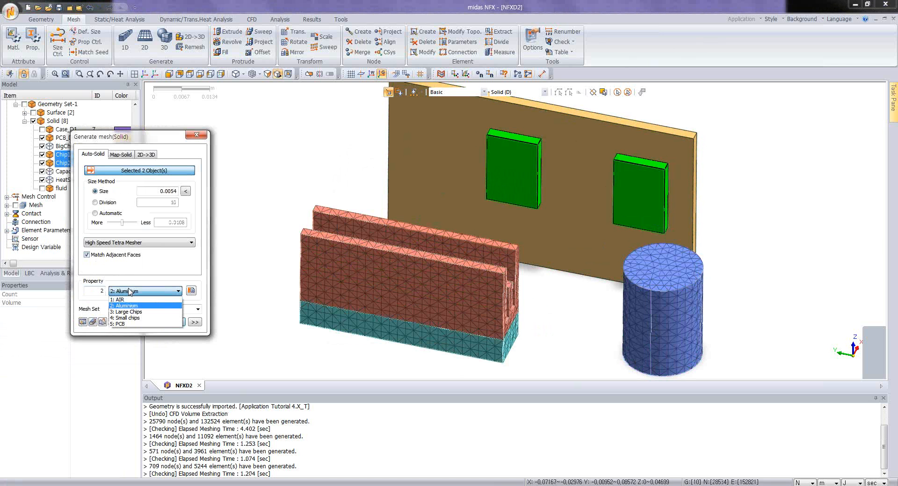
left_click(127, 318)
left_click(177, 321)
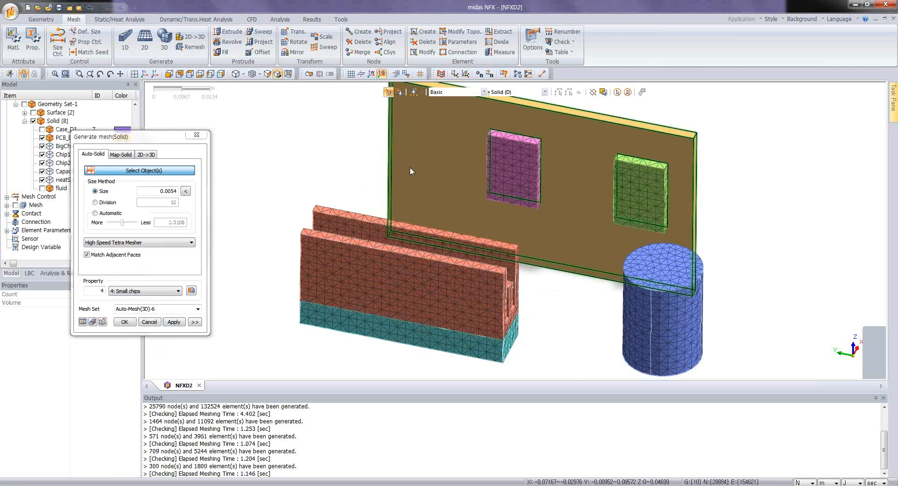
Step: Mesh the PCB board with size 0.0054 and property 5: PCB
left_click(410, 167)
left_click(141, 291)
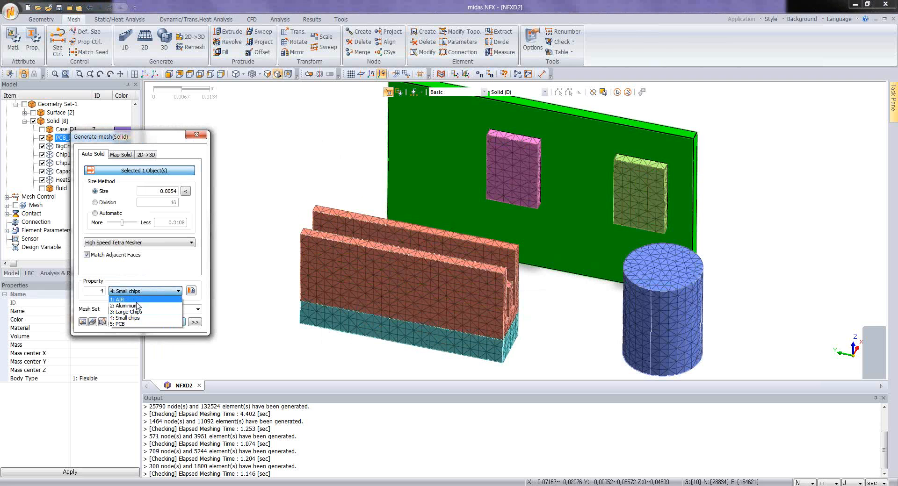
left_click(131, 327)
left_click(174, 322)
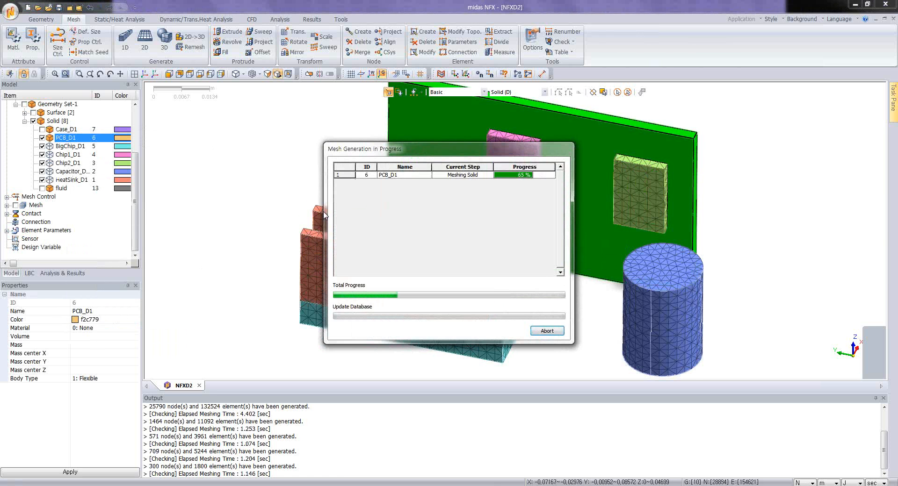
Step: Display the Case_D1 solid and mesh it with size 0.0054 and property 2: Aluminium, finishing the solid meshing
scroll(341, 213, "down", 3)
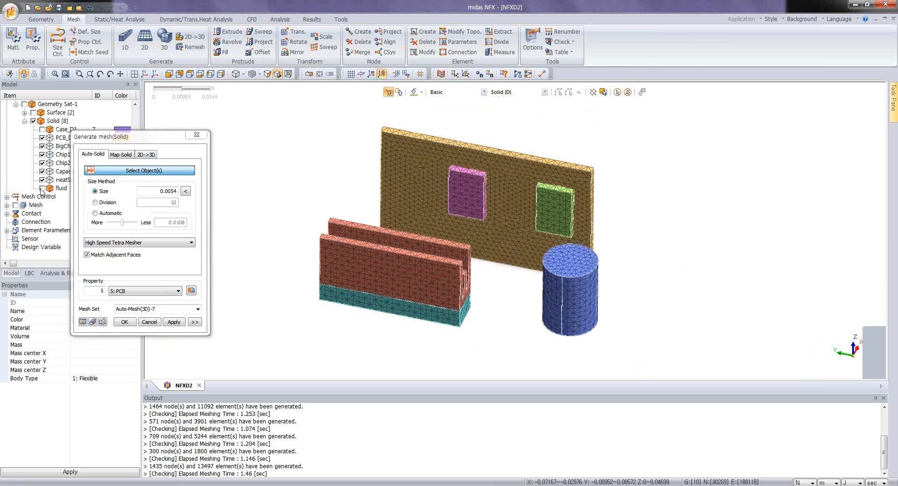
left_click(42, 129)
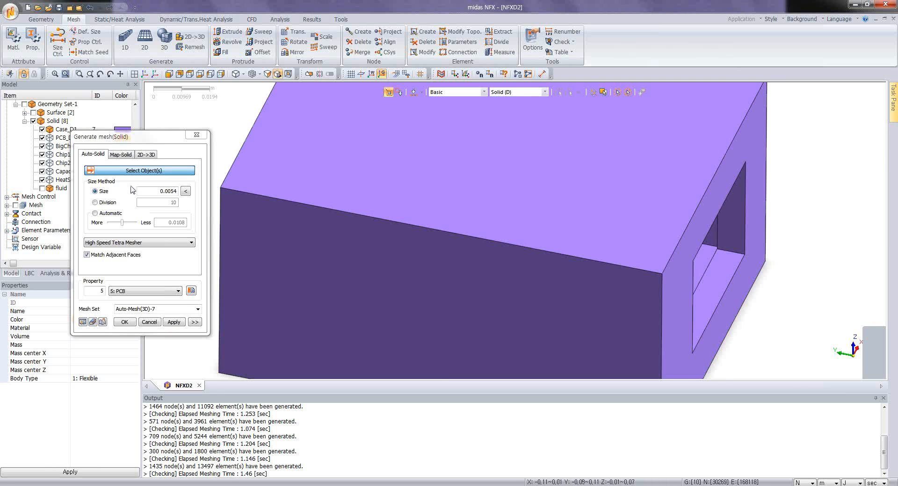
left_click(497, 294)
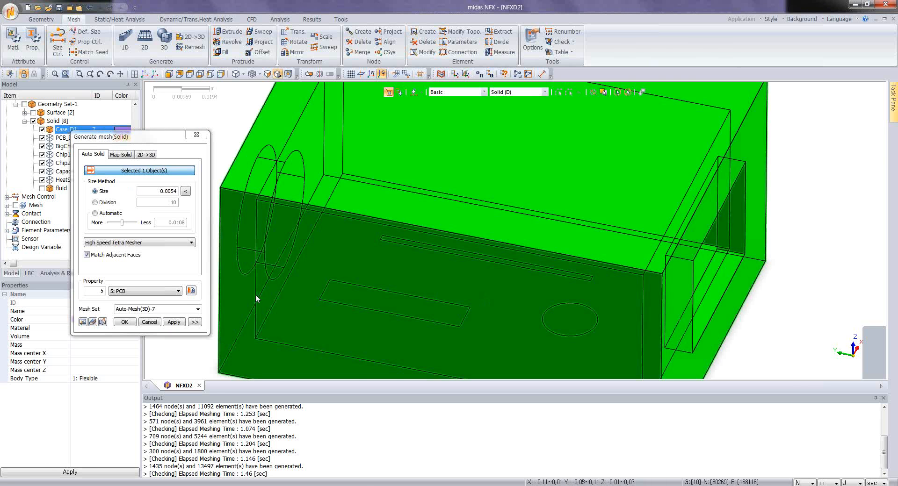
left_click(140, 294)
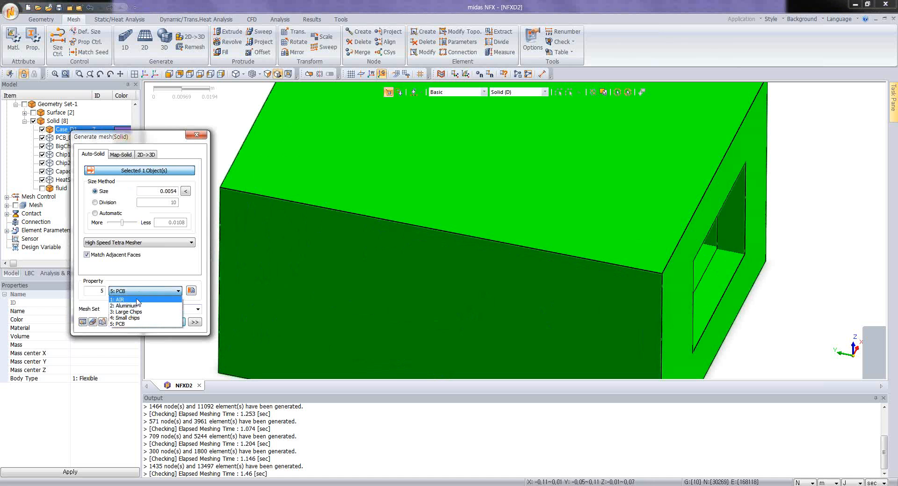
left_click(136, 306)
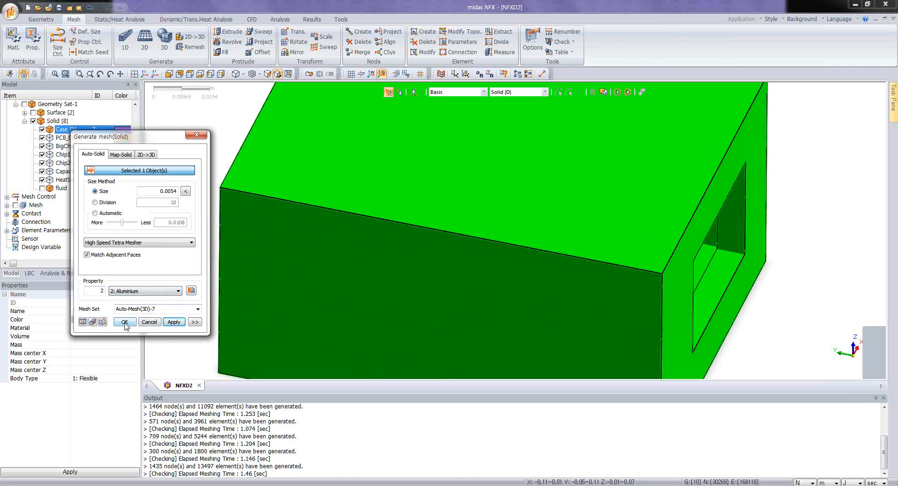
left_click(125, 322)
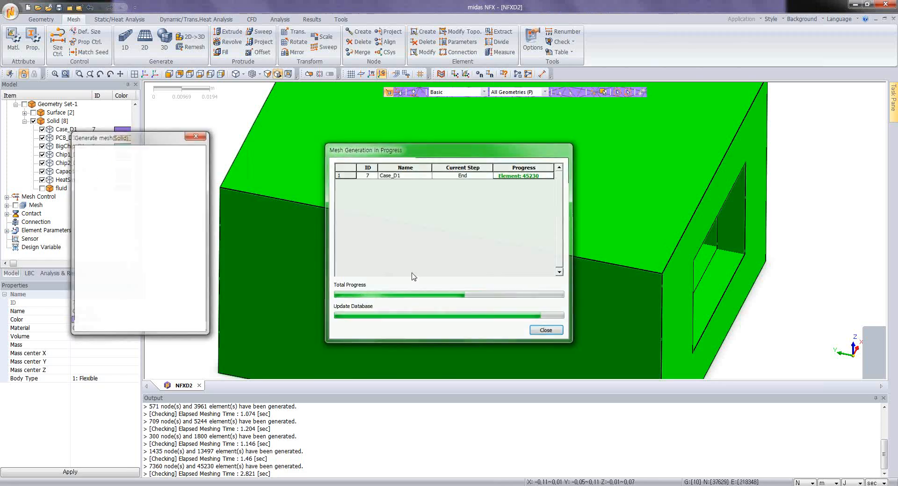
Step: Examine the case mesh and, through its rectangular opening, the meshes of the capacitor, big chip and heat sink
middle_click_drag(484, 279, 313, 257)
scroll(427, 275, "down", 3)
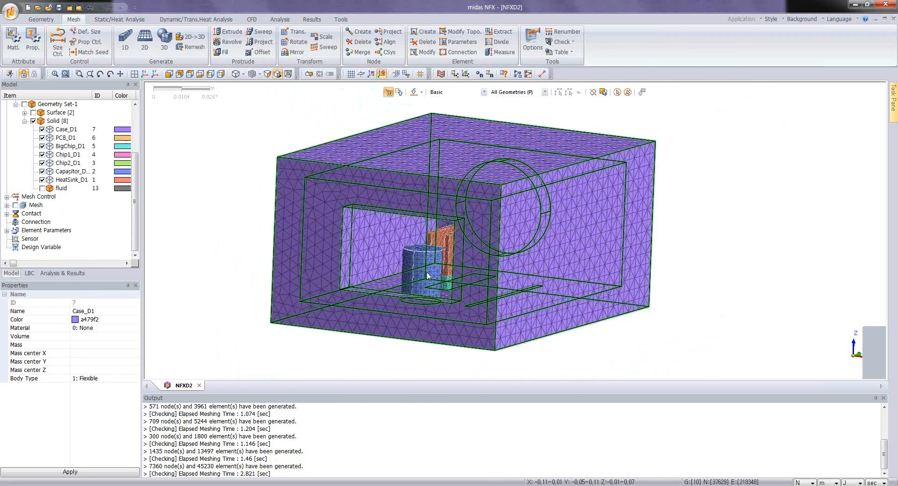
mouse_move(432, 277)
middle_mouse_down()
mouse_move(418, 283)
mouse_move(443, 279)
middle_mouse_up()
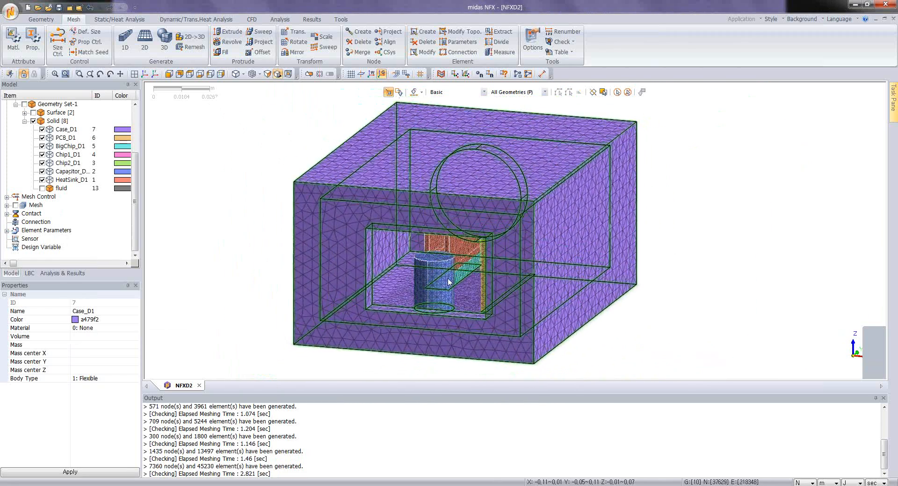
scroll(444, 279, "up", 1)
scroll(444, 282, "up", 2)
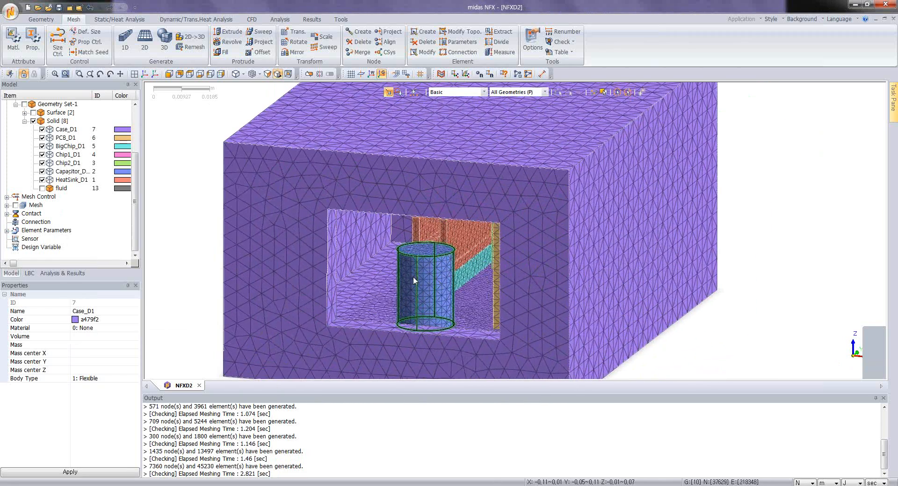
scroll(414, 278, "up", 2)
scroll(413, 277, "down", 2)
middle_click_drag(430, 273, 455, 263)
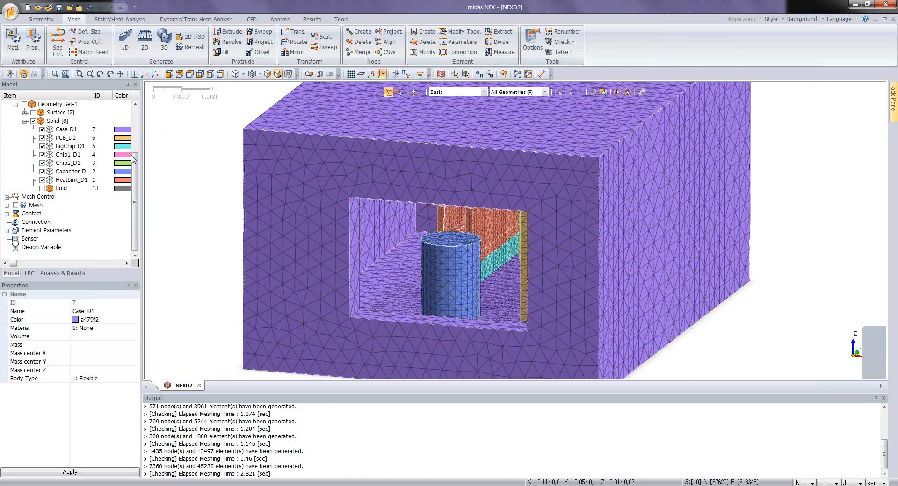
Step: Check the properties available for reassigning the 3D elements of the big chip's mesh set, Auto-Mesh(3D)-2, without applying a change
left_click(7, 205)
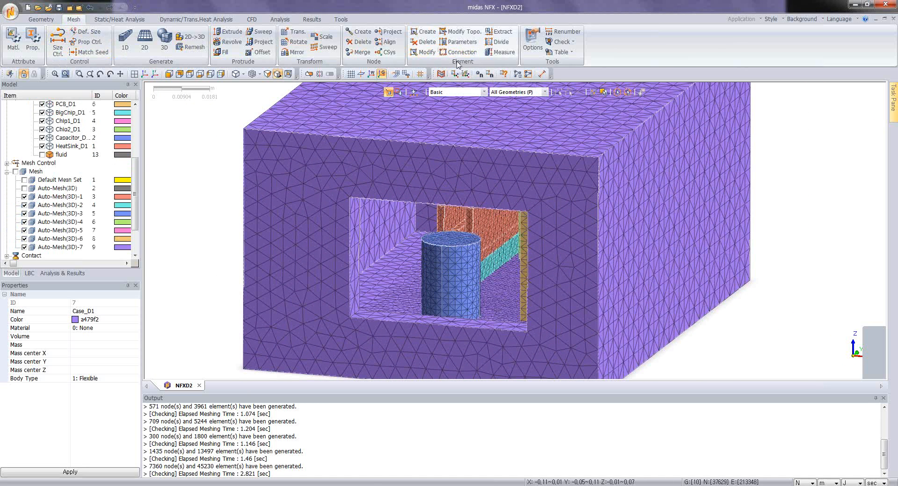
left_click(459, 42)
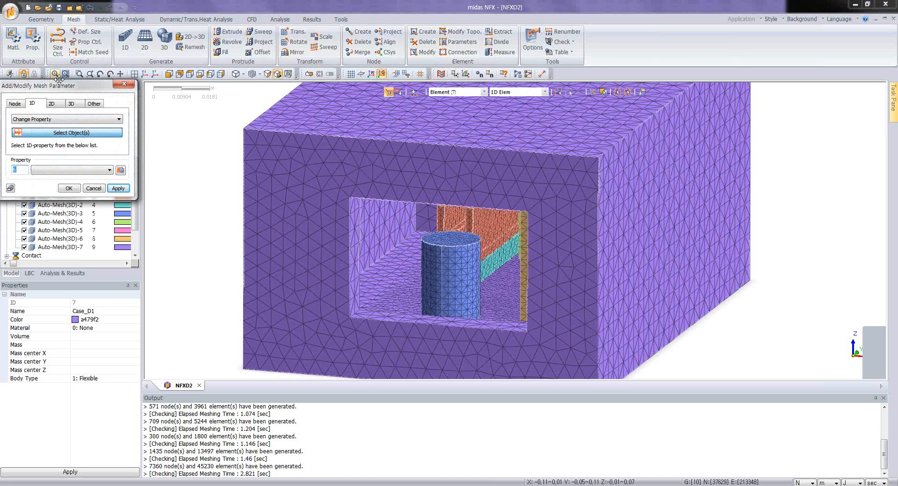
left_click_drag(59, 86, 161, 87)
left_click(173, 107)
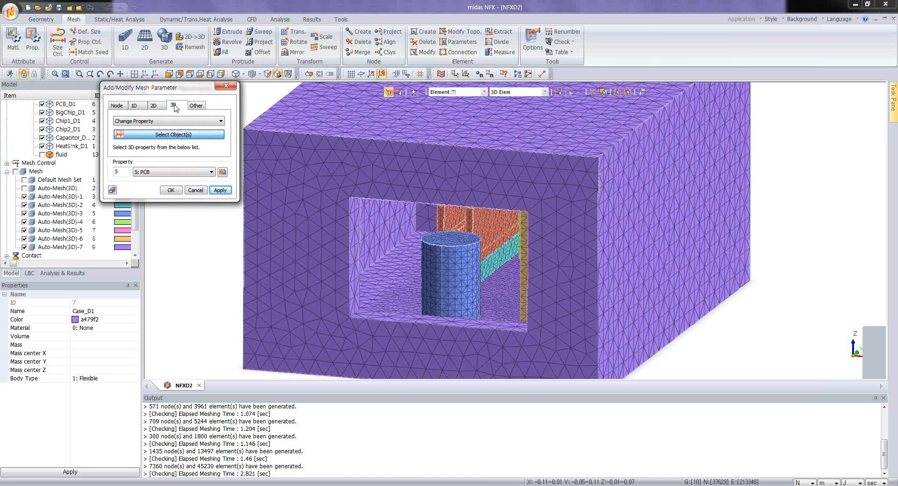
left_click(163, 121)
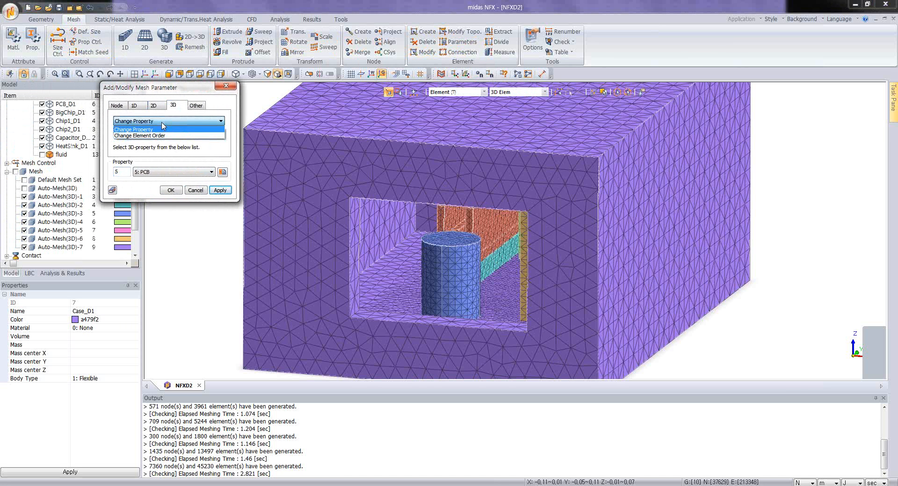
left_click(162, 129)
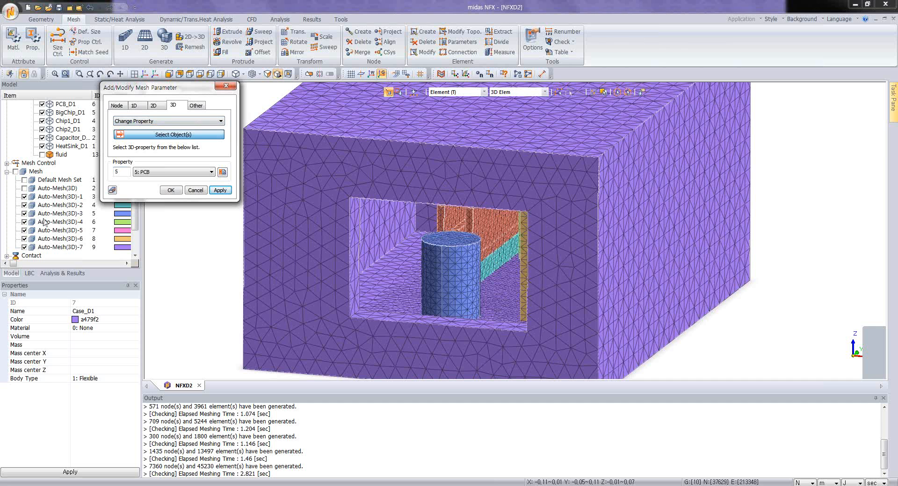
left_click(56, 206)
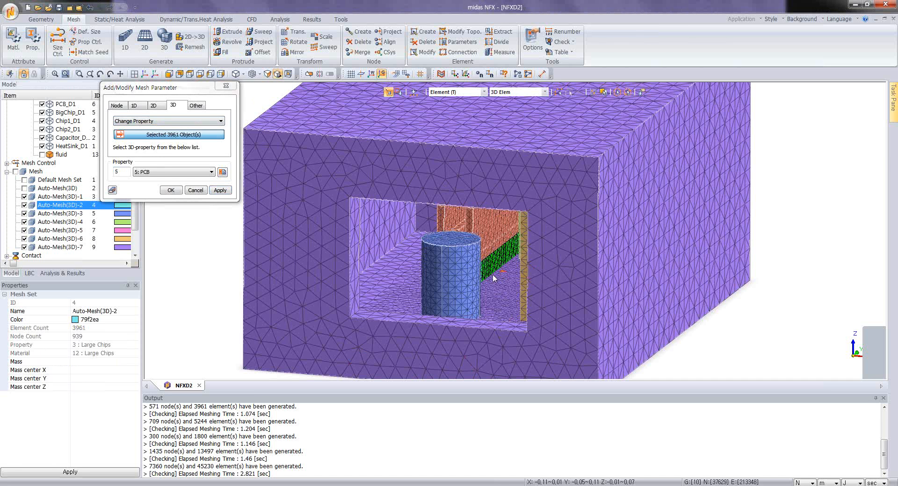
left_click(161, 172)
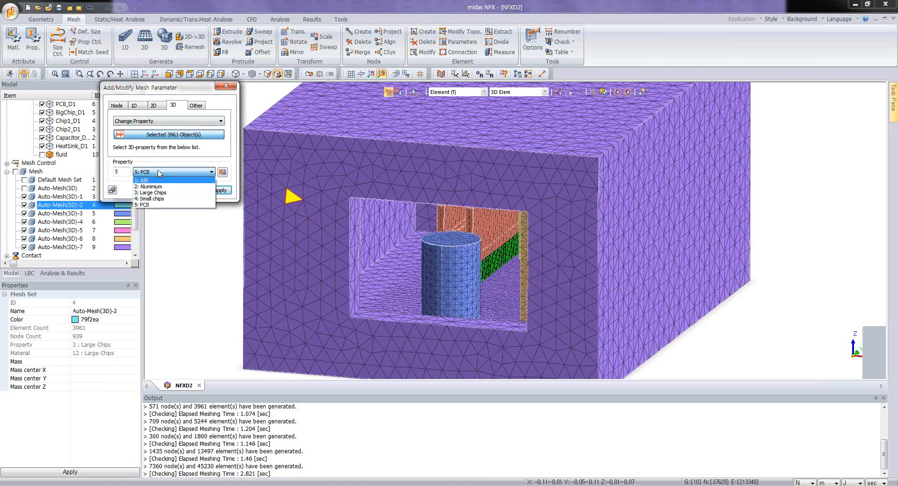
left_click(159, 172)
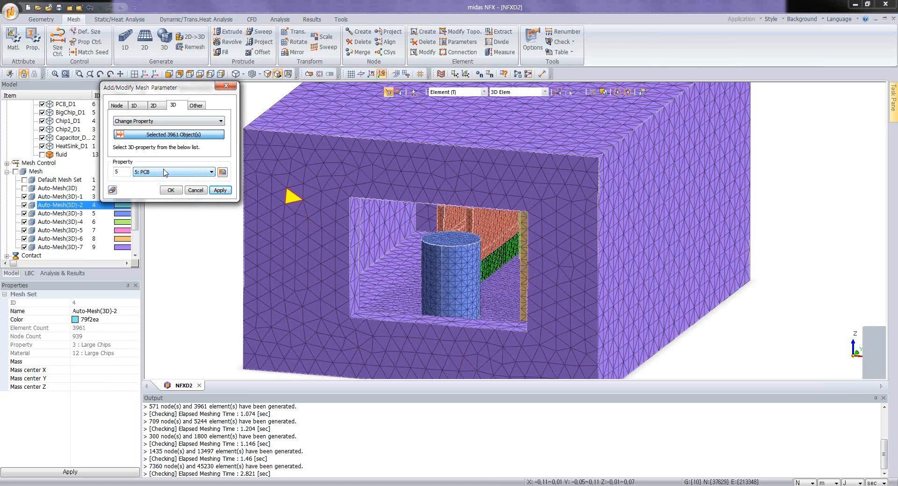
left_click(195, 193)
Step: Display the Auto-Mesh(3D) fluid mesh and the Default Mesh Set, and inspect the complete enclosure mesh from several sides
scroll(518, 277, "down", 3)
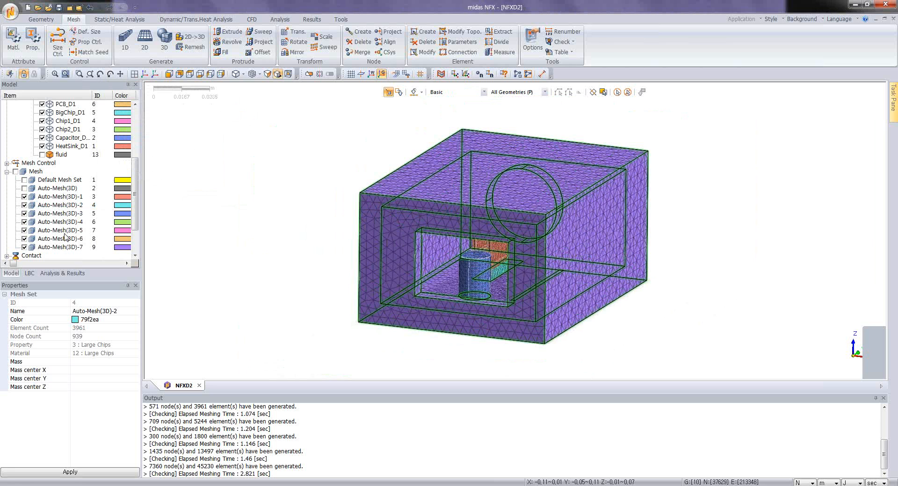
left_click(25, 188)
left_click(24, 179)
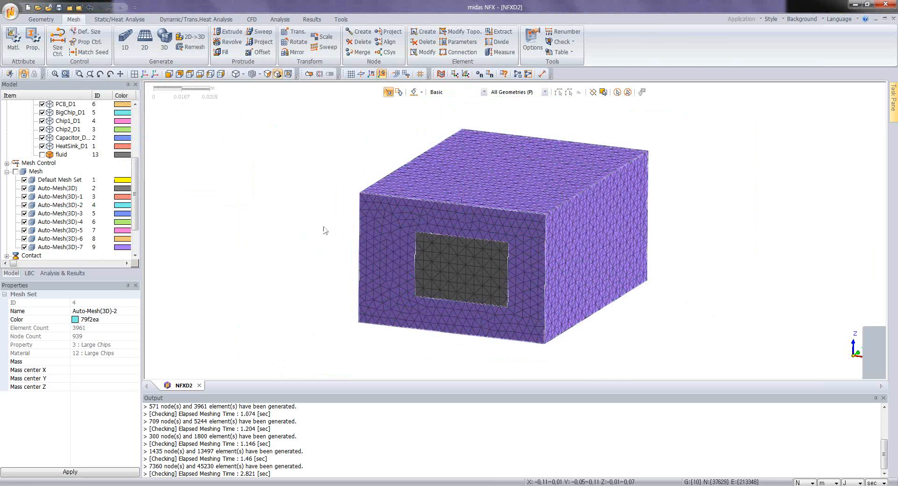
middle_click_drag(560, 251, 614, 254)
middle_click_drag(613, 253, 475, 264)
scroll(579, 257, "down", 1)
scroll(475, 264, "up", 2)
middle_click_drag(438, 182, 447, 184)
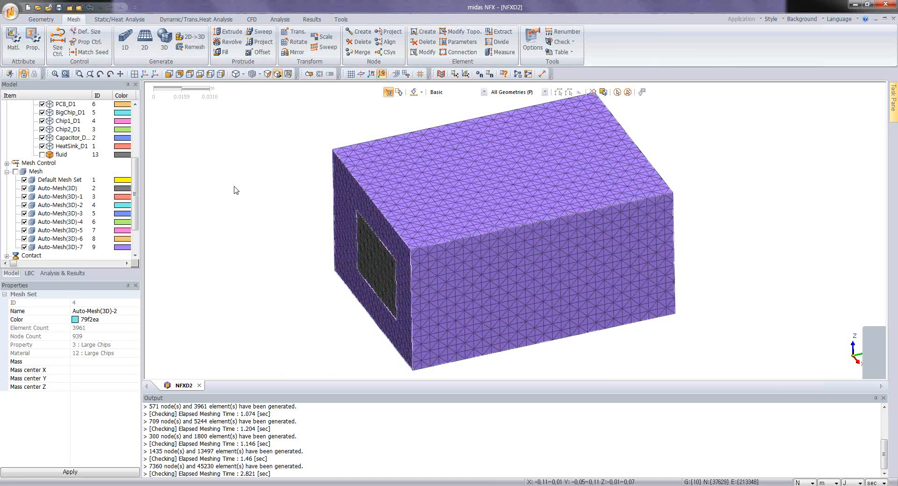
Step: Bring up the list of analysis cases and results together with the analysis setup commands
left_click(62, 275)
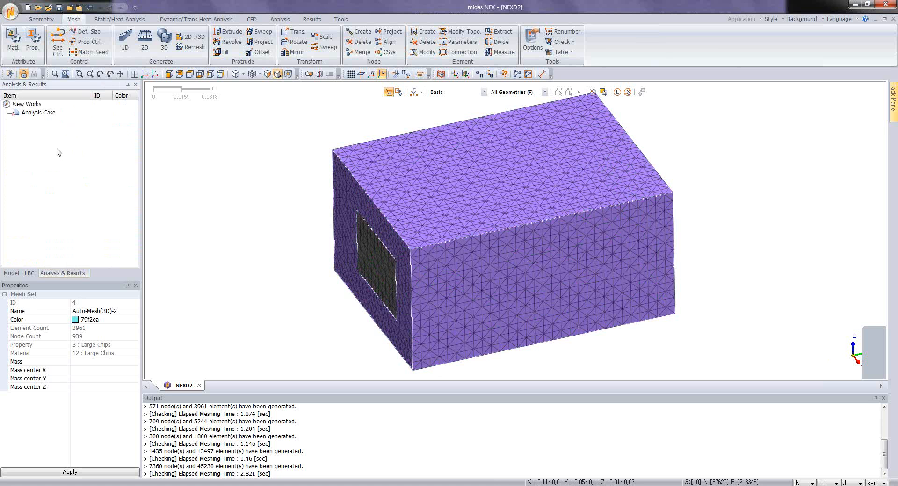
left_click(280, 20)
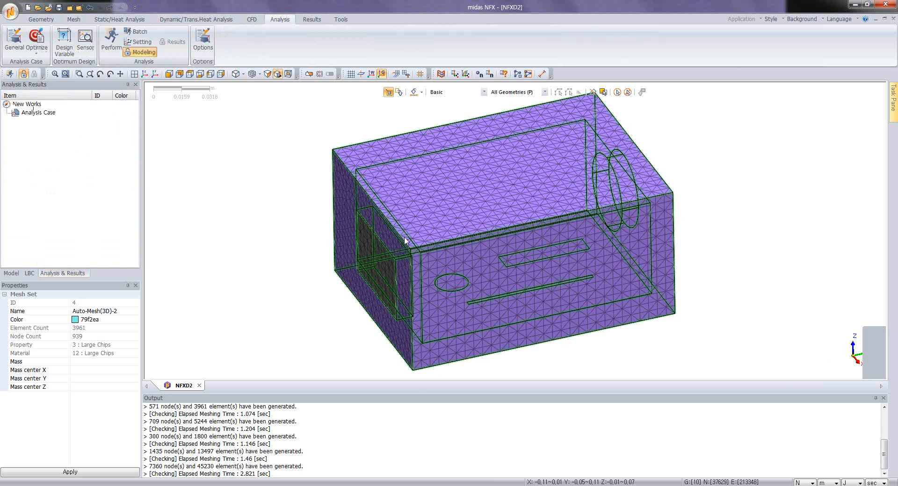
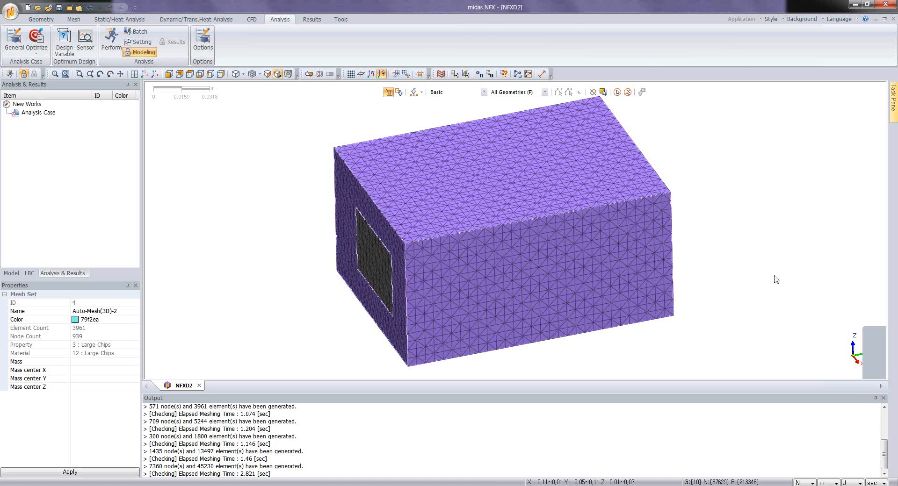
Step: Start a Transient CFD analysis case titled transient1 and open its analysis control settings
left_click(250, 20)
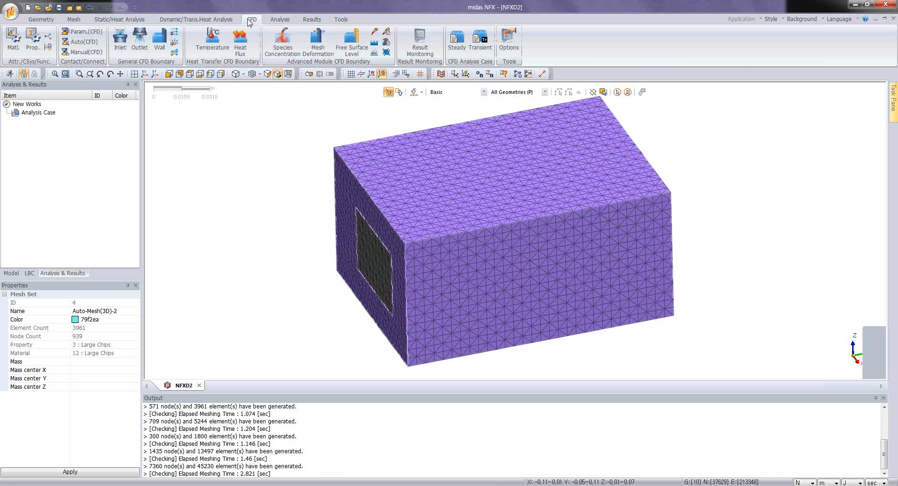
left_click(485, 41)
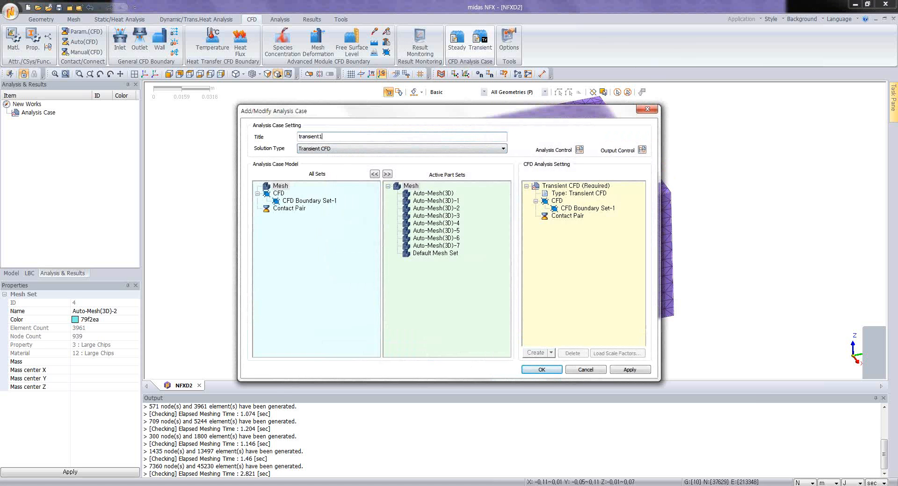
left_click(564, 185)
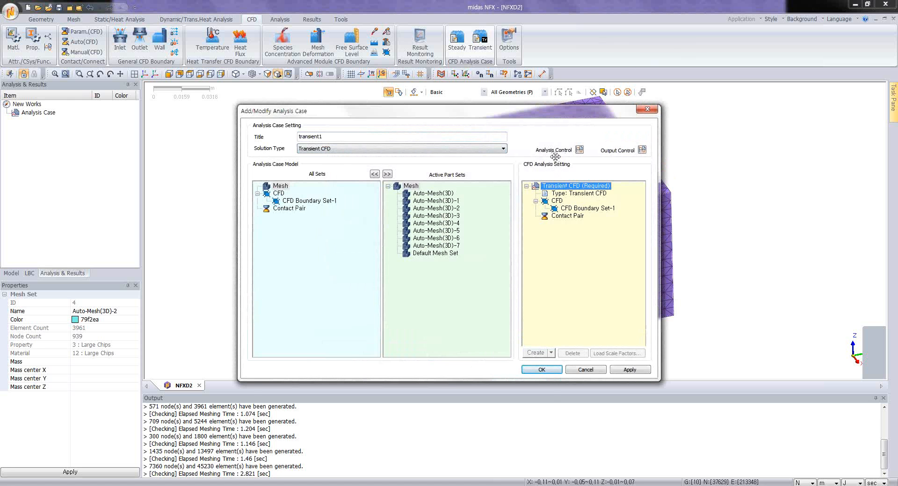
left_click(578, 149)
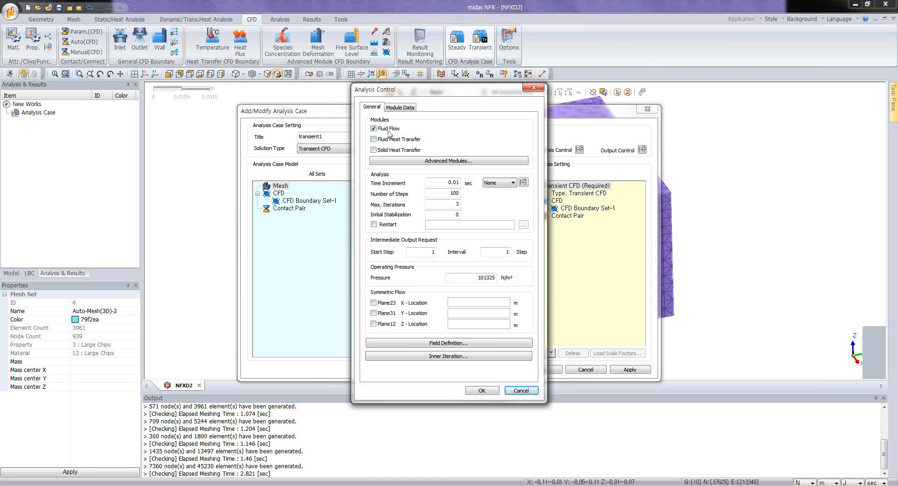
Step: Enable fluid and solid heat transfer, with a 0.001 s time increment, 1000 steps and an intermediate output interval of 10 steps
left_click(378, 140)
left_click(375, 150)
type("0")
left_click(457, 193)
type("0")
double_click(502, 253)
type("10")
Step: Set the transient case's turbulence model to 2-Equation k-e and return to the general analysis settings
left_click(401, 108)
left_click(447, 128)
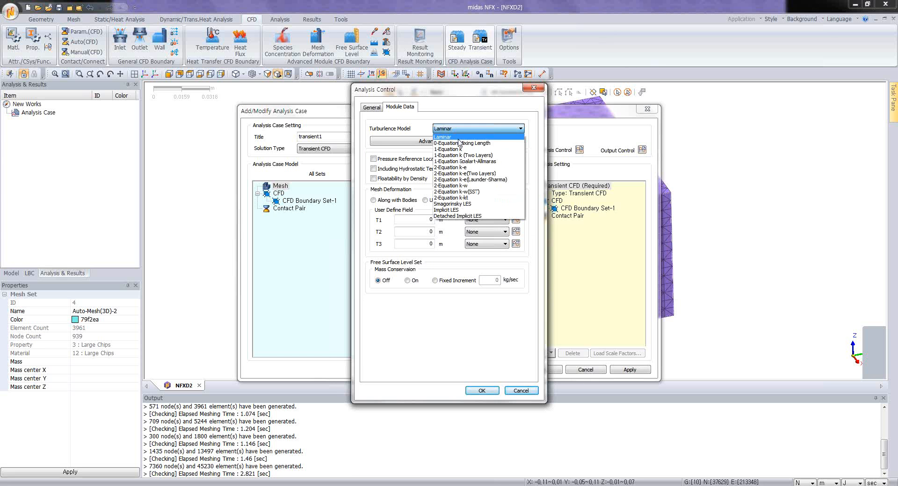
left_click(458, 168)
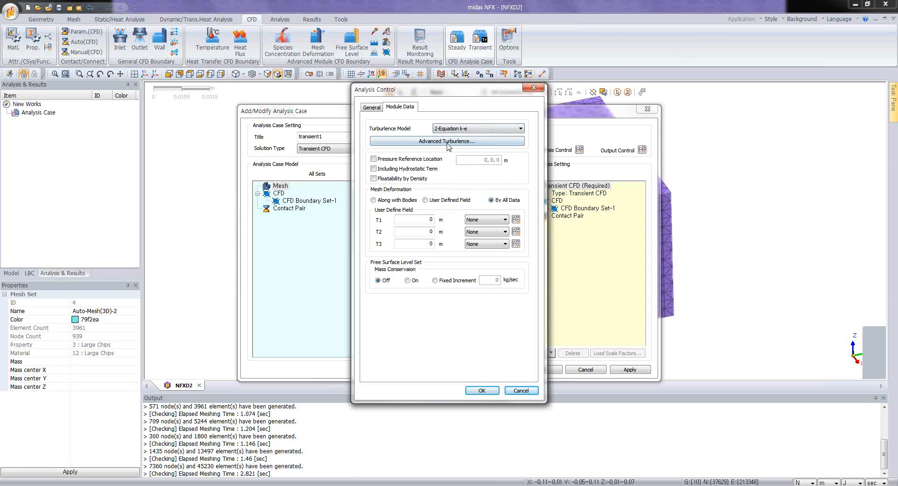
left_click(372, 107)
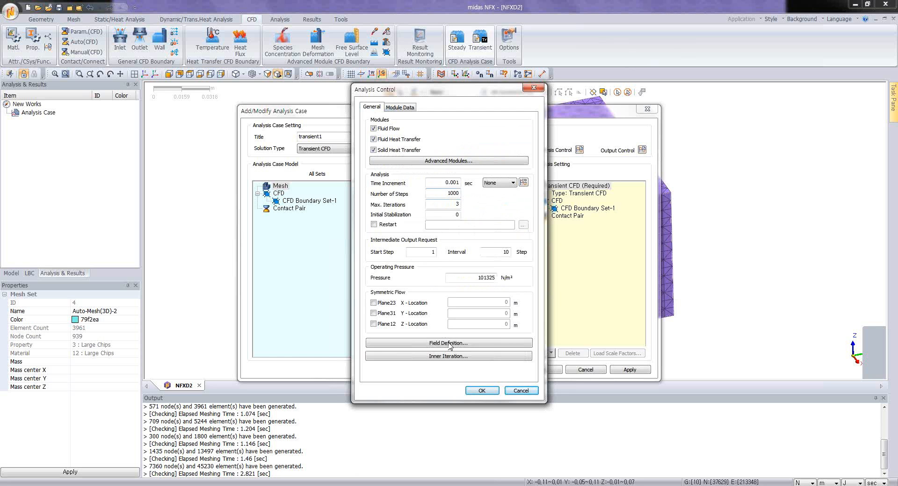
Step: In the transient case's field definition, set the eddy kinetic energy to 0.06 and the eddy length scale to 0.003192 m
left_click(449, 343)
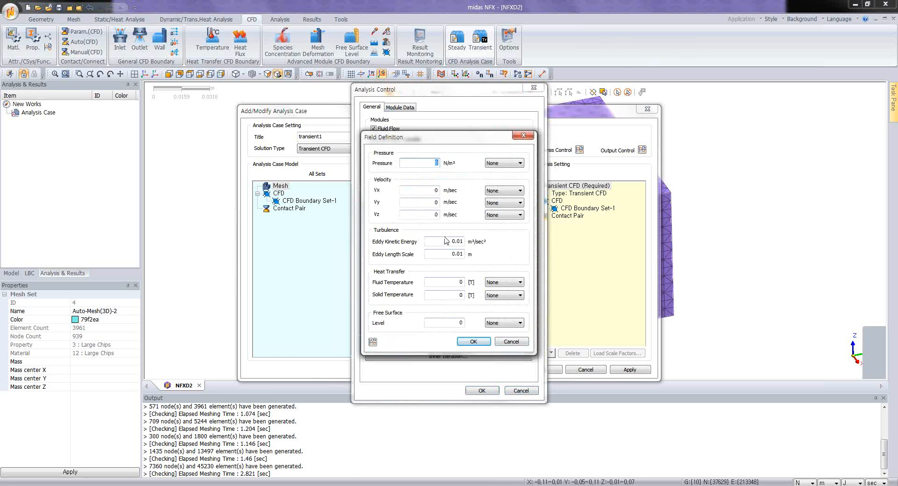
left_click(446, 241)
type("0.06")
left_click(462, 254)
type("0.003192")
Step: Set the initial fluid and solid temperatures to 25, then confirm the settings and create the transient case
double_click(459, 282)
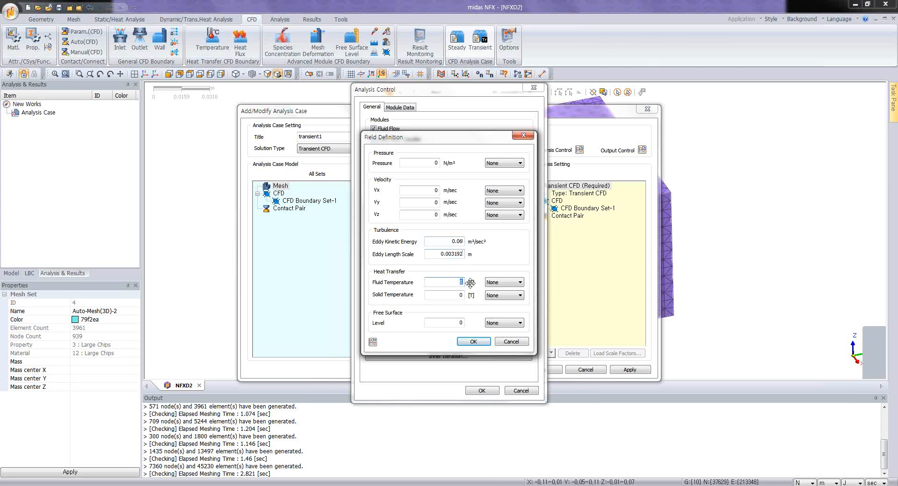
type("25")
key("Tab")
type("25")
left_click(476, 342)
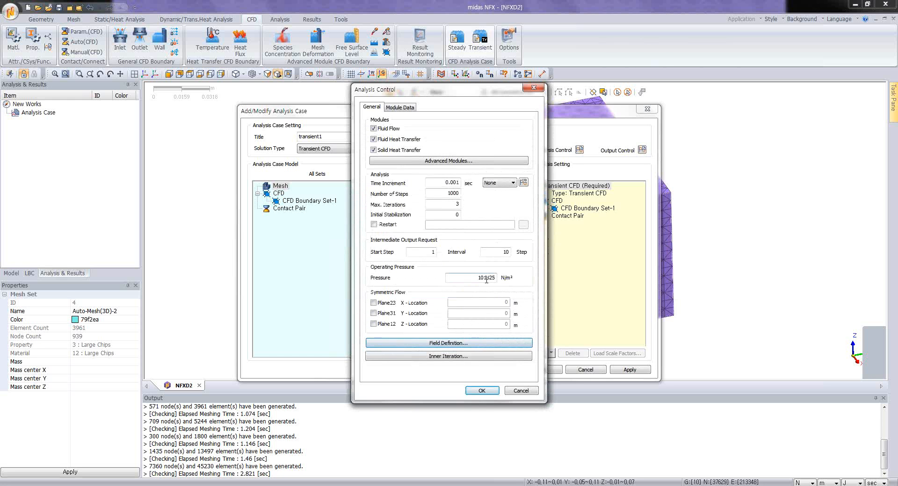
left_click(485, 391)
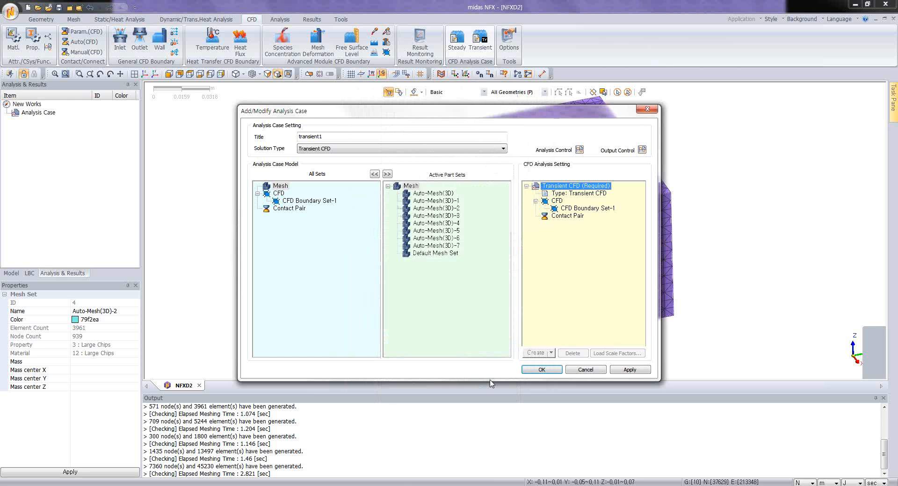
left_click(542, 369)
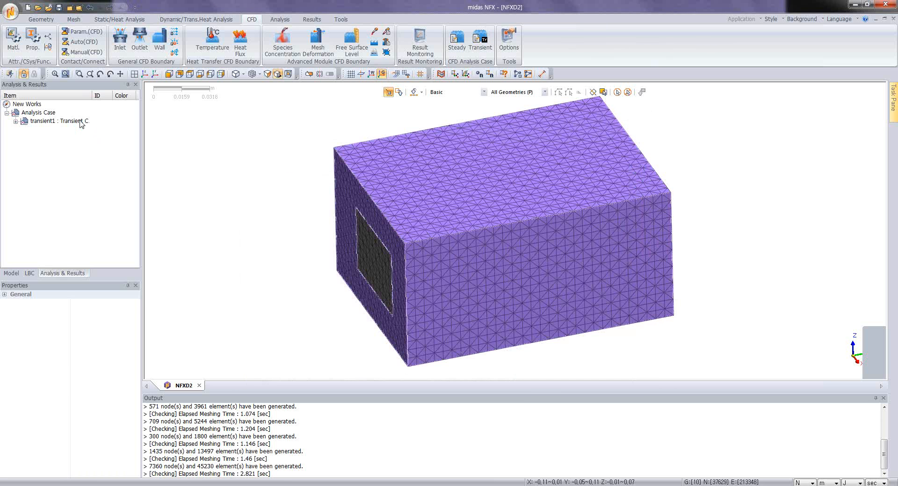
left_click(81, 123)
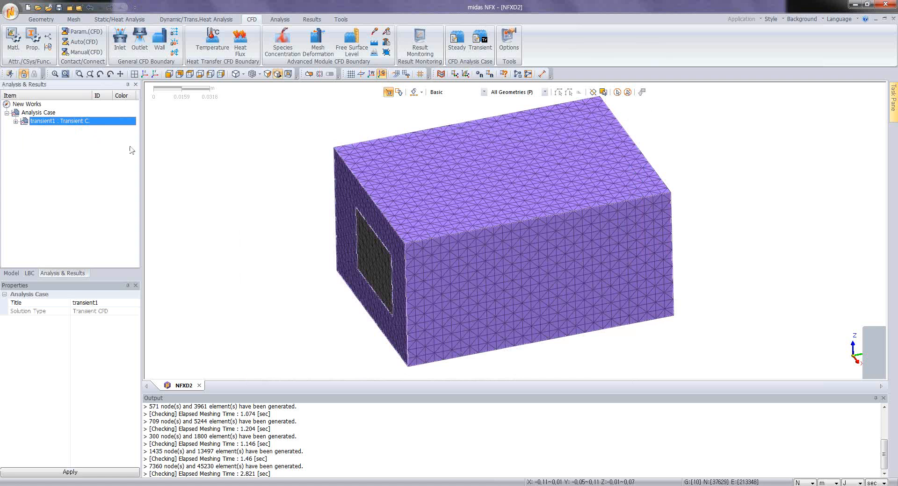
left_click(15, 121)
left_click(16, 121)
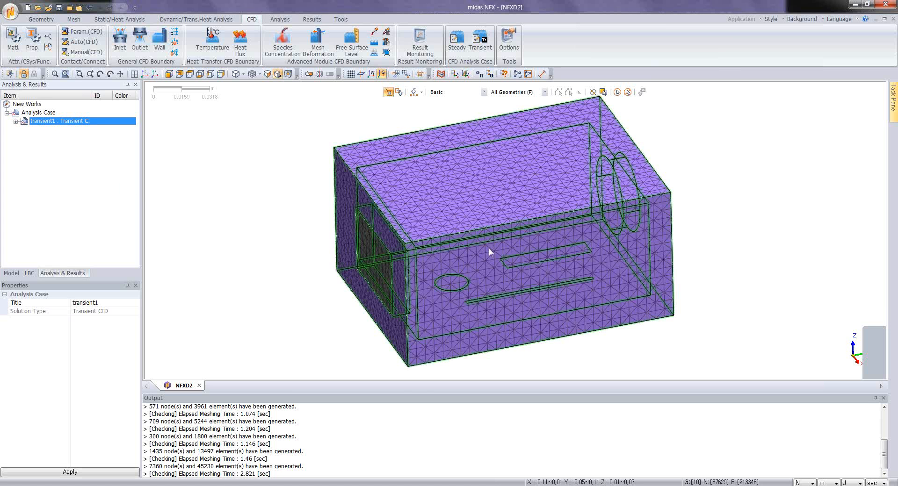
middle_click_drag(498, 231, 344, 164)
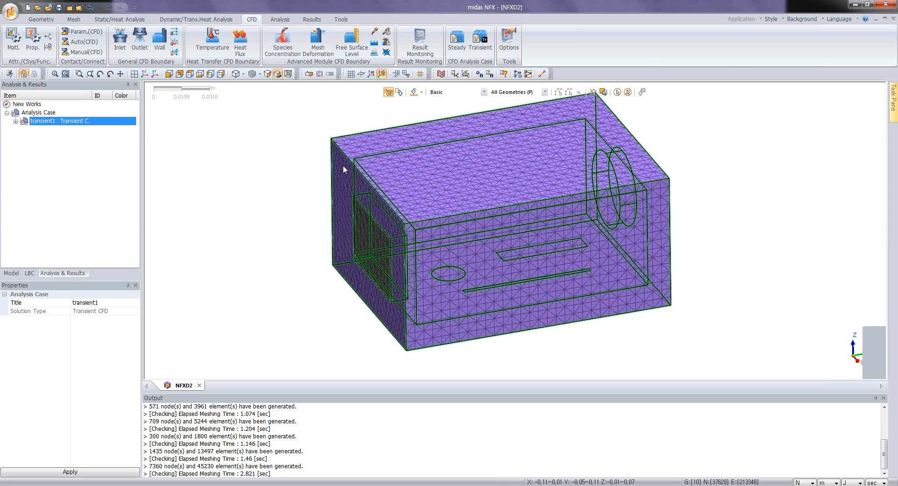
Step: Try a time increment of 1 s in the analysis control of the transient1 case
right_click(58, 121)
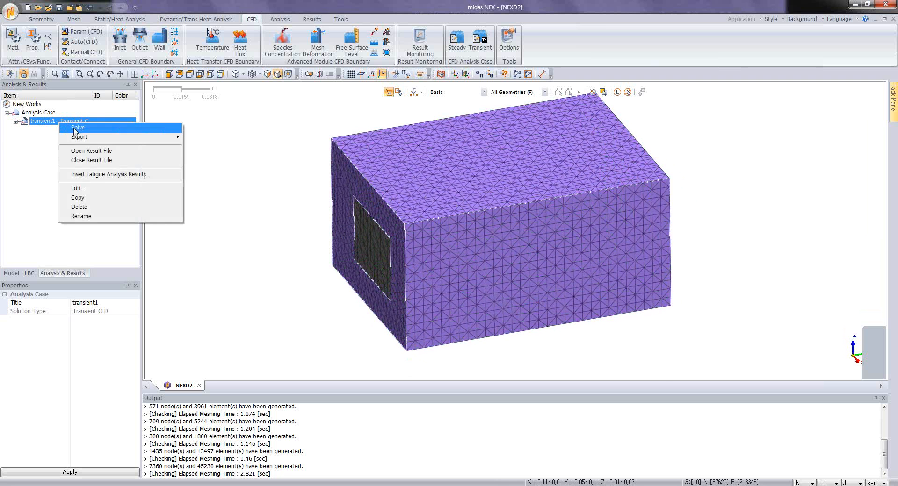
left_click(96, 188)
left_click(575, 186)
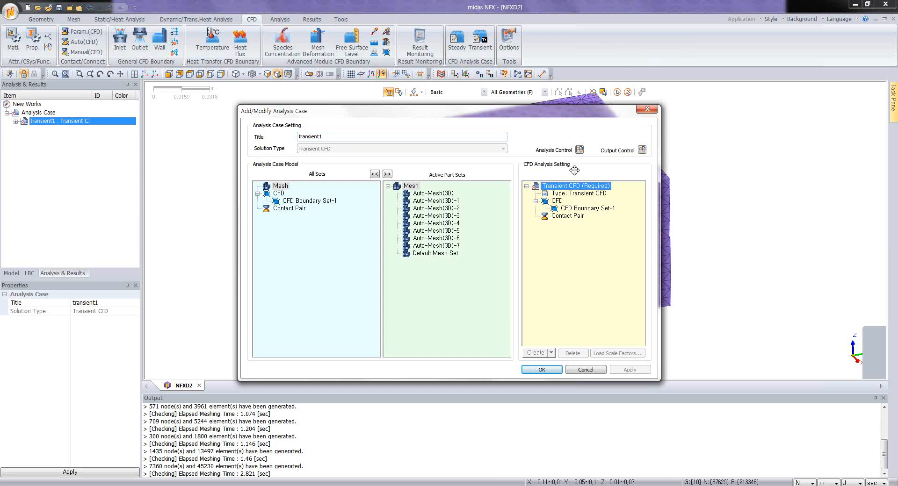
left_click(579, 149)
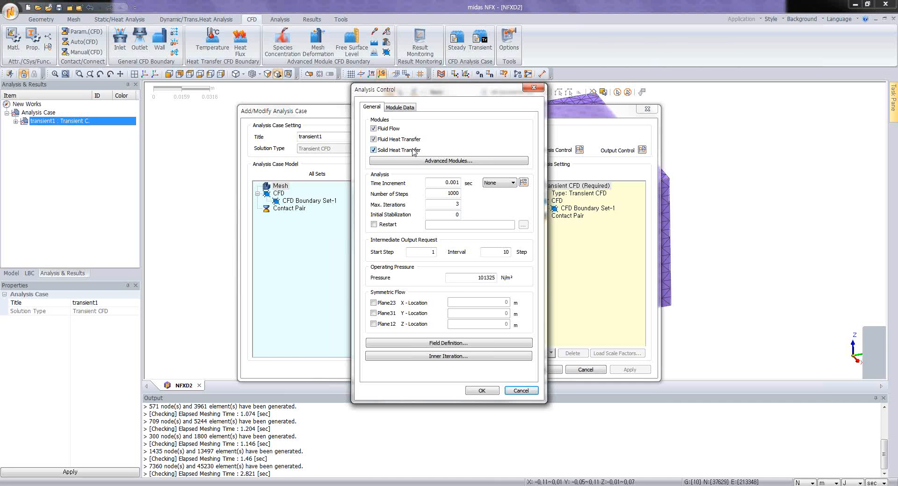
double_click(447, 183)
type("1")
left_click(460, 184)
left_click(510, 393)
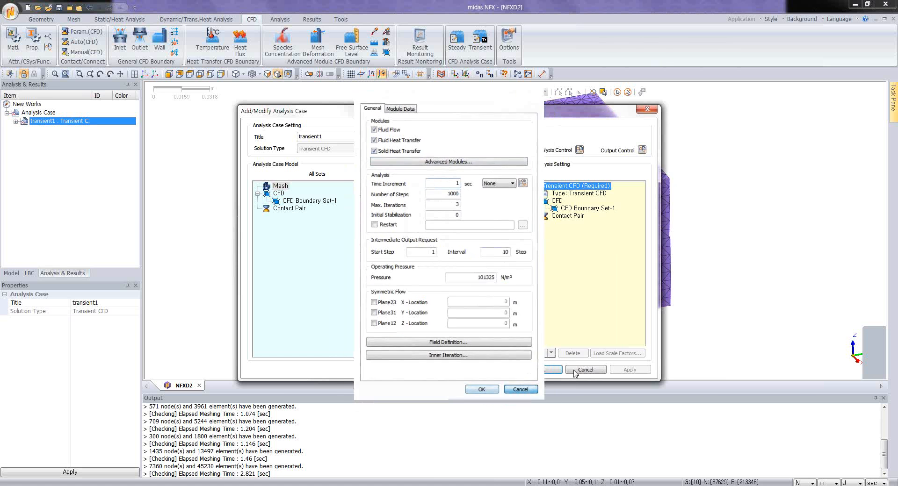
left_click(542, 370)
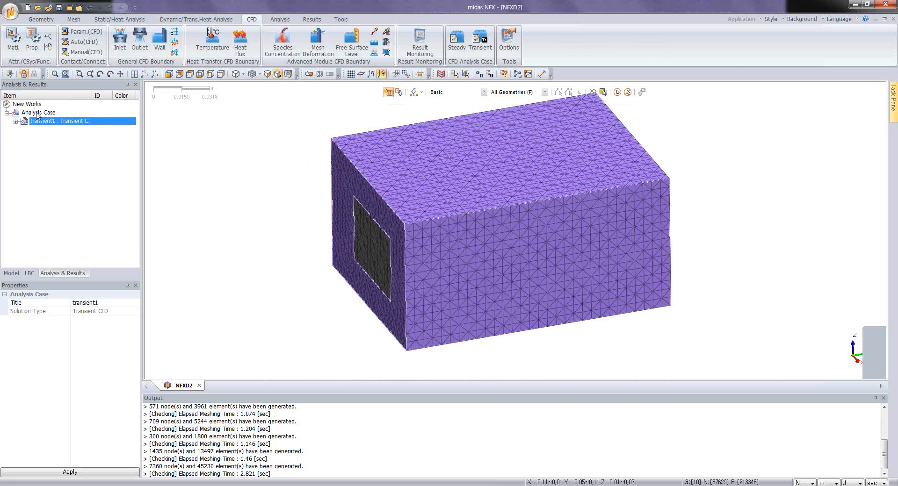
Step: Add a Steady State CFD analysis case to the list of analysis cases
left_click(37, 113)
right_click(38, 114)
key("Escape")
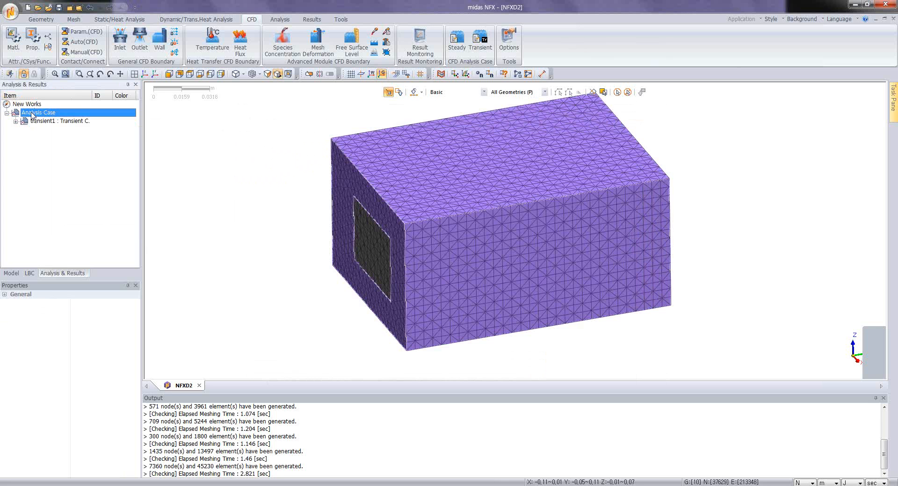
right_click(33, 114)
left_click(74, 170)
Step: In the steady-state case's analysis control, set the time increment to 1 s and the number of steps to 1000
left_click(49, 130)
right_click(49, 130)
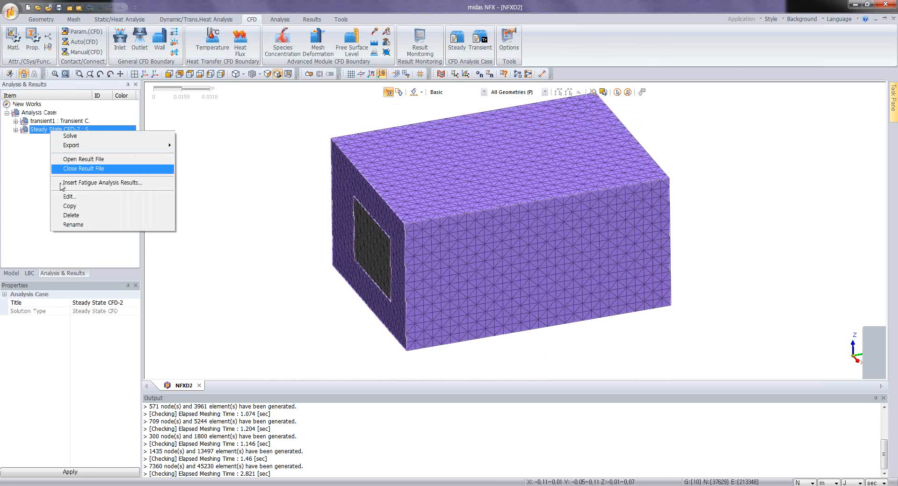
left_click(70, 196)
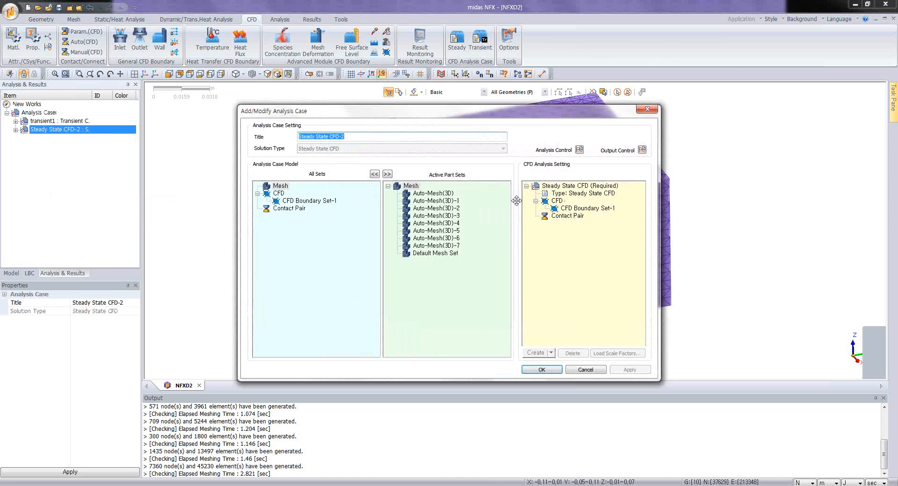
left_click(557, 186)
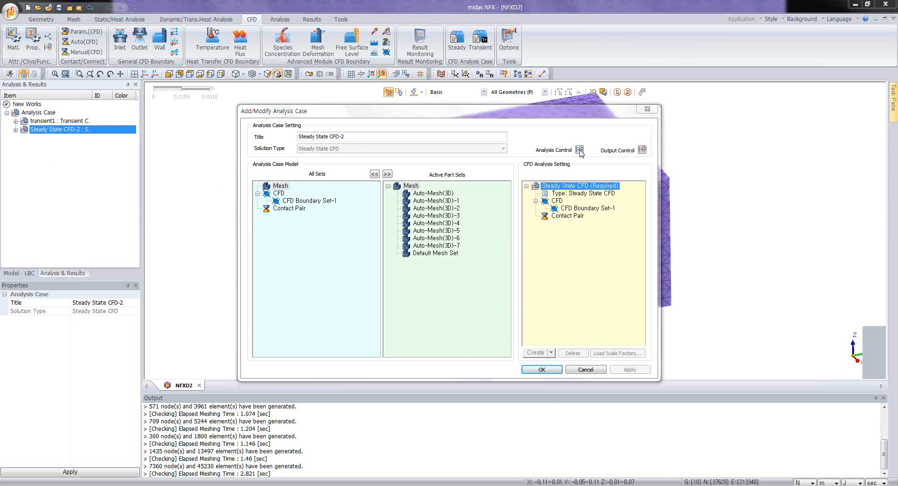
left_click(579, 151)
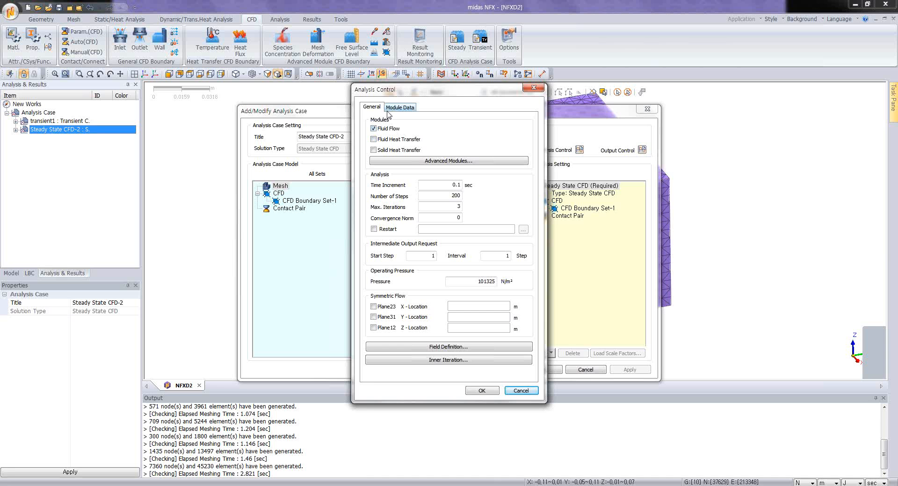
double_click(449, 186)
type("1")
double_click(444, 197)
type("1")
Step: In the steady-state case's field definition, set the eddy kinetic energy to 0.06 and the eddy length scale to 0.003192 m
left_click(441, 347)
double_click(457, 242)
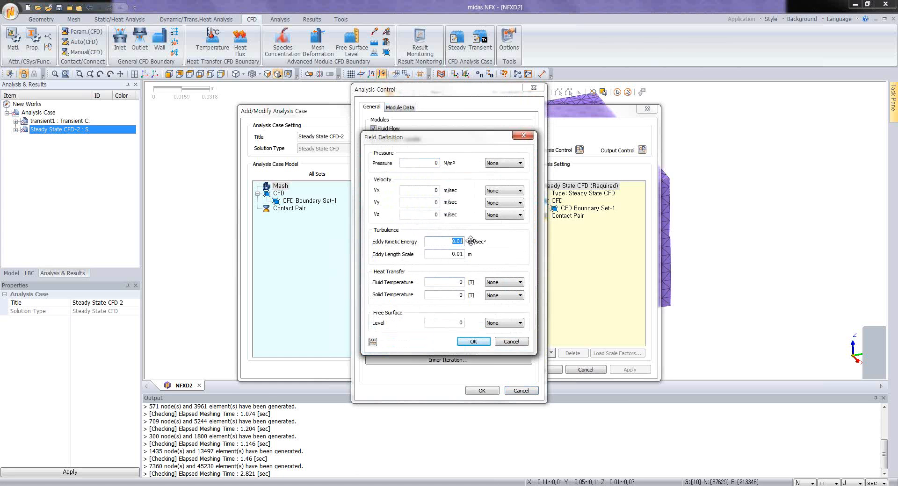
type("0.06")
key("Tab")
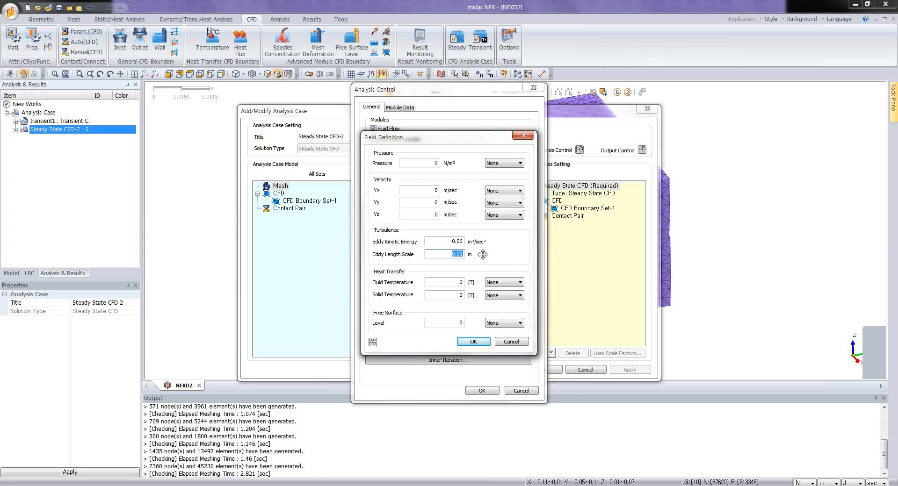
type("0.003192")
left_click(473, 342)
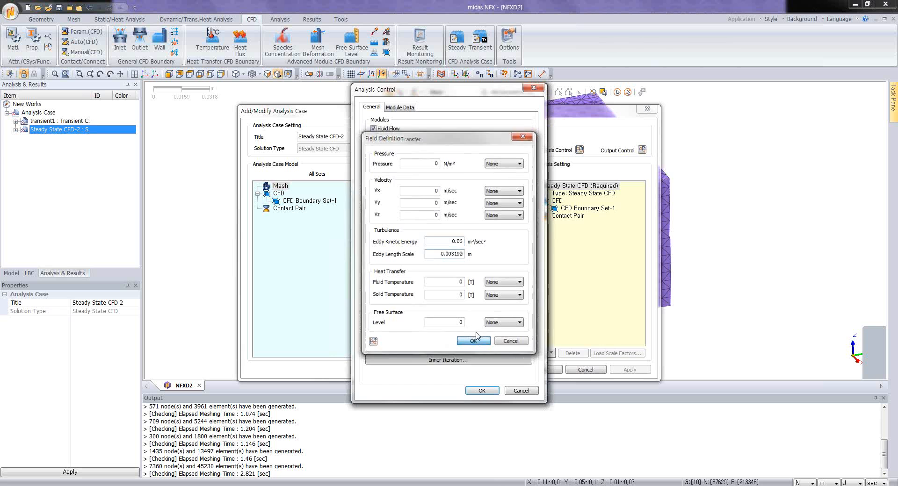
Step: Choose the 2-Equation k-e turbulence model for the steady-state case and save the case
left_click(401, 108)
left_click(456, 129)
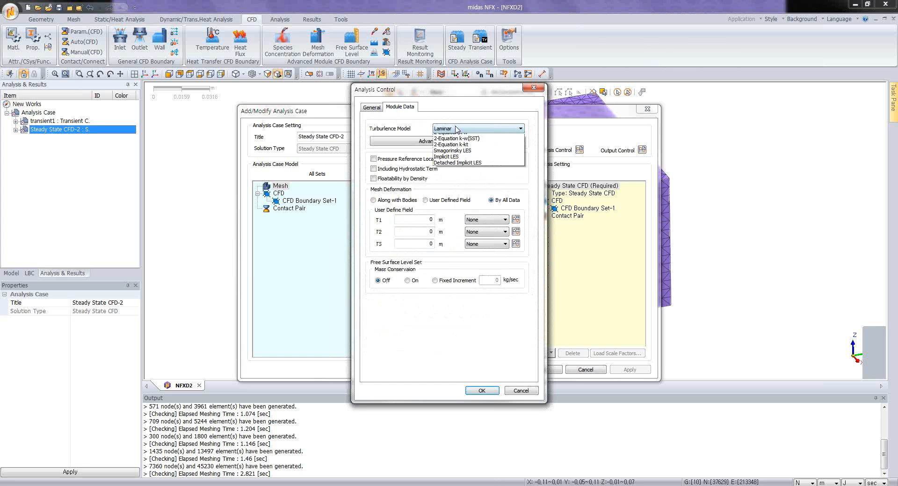
left_click(450, 167)
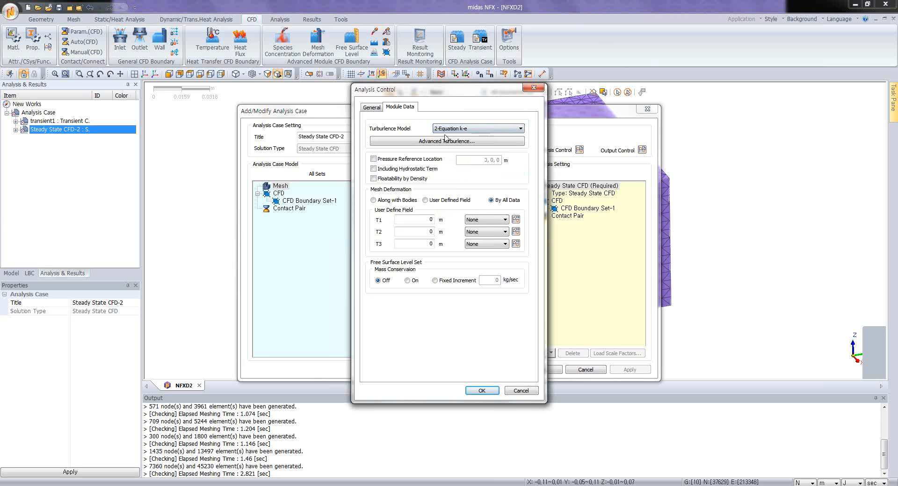
left_click(491, 391)
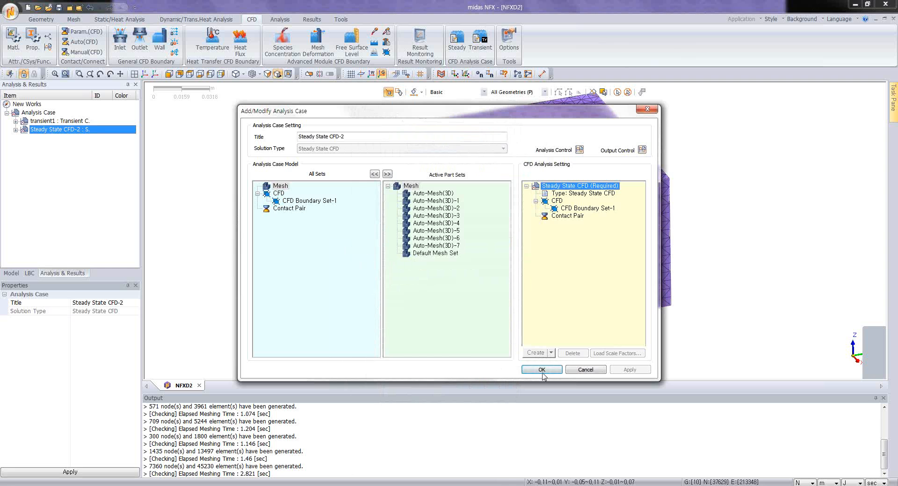
left_click(538, 370)
Step: Define result monitoring of Total Velocity at one node on the dark rectangular opening in the enclosure's end face
middle_click_drag(388, 286, 442, 281)
left_click(264, 188)
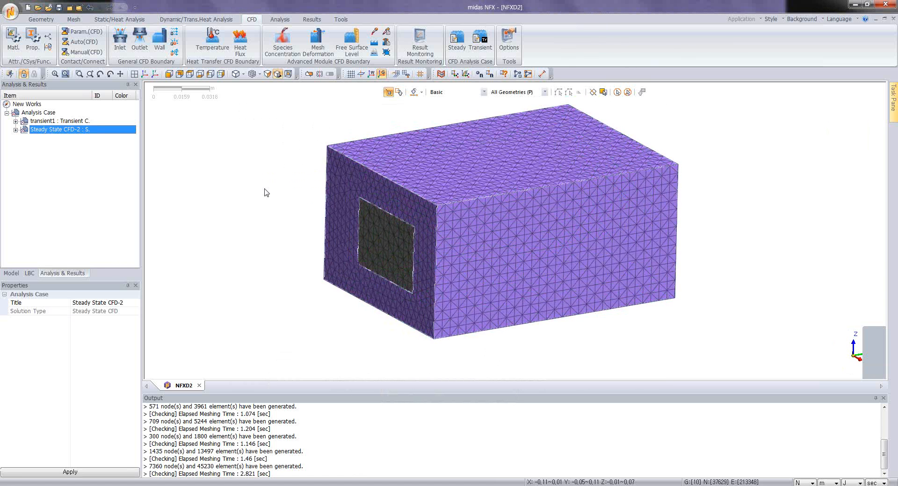
scroll(238, 189, "up", 3)
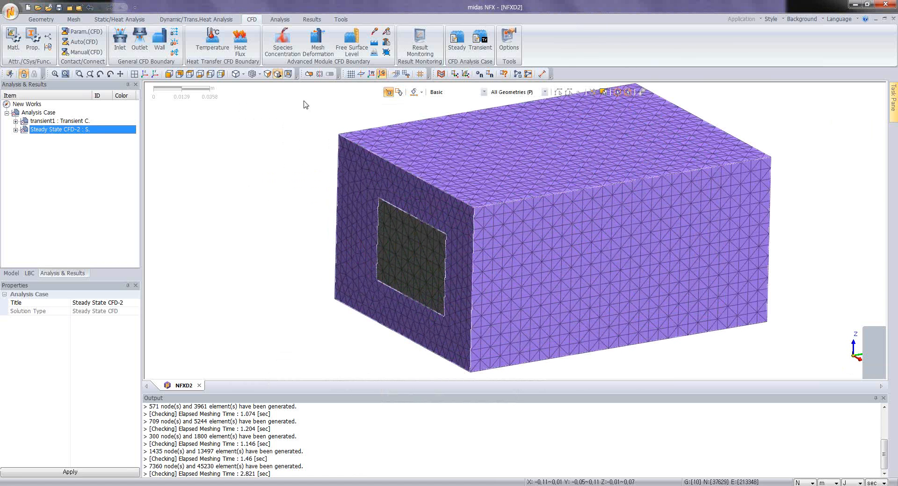
left_click(420, 43)
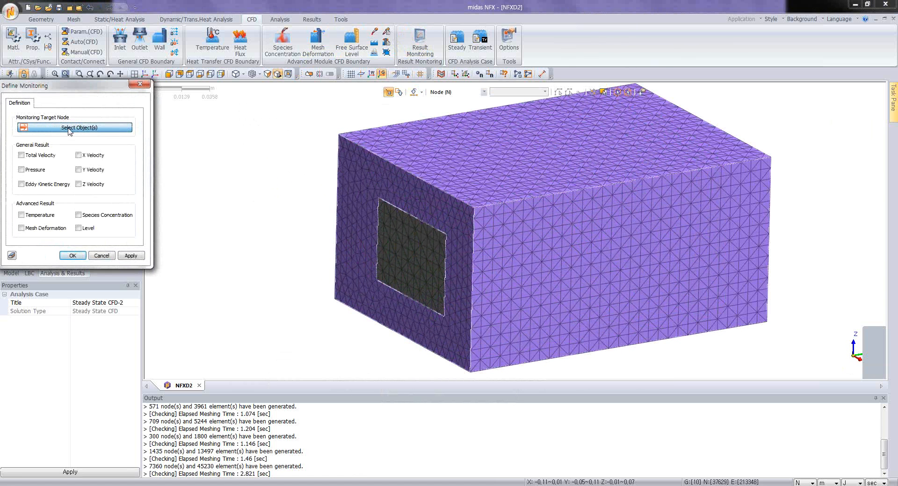
left_click(409, 261)
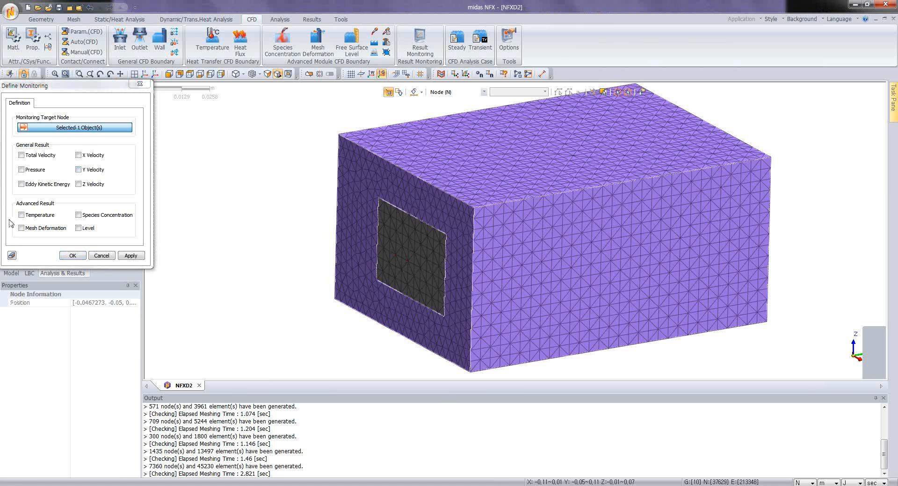
left_click(21, 155)
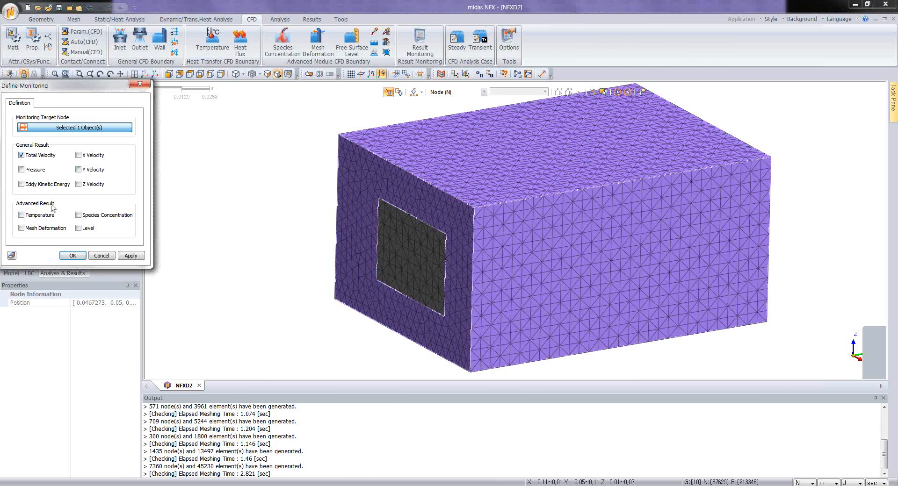
left_click(73, 255)
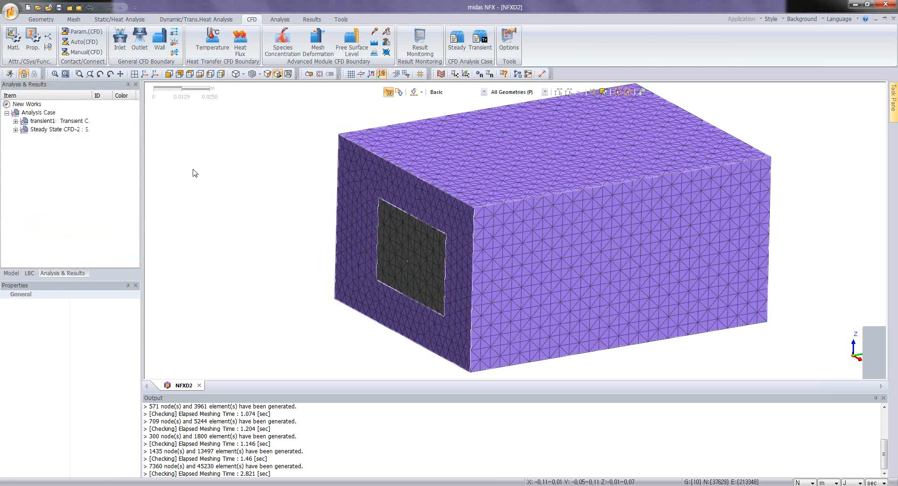
Step: Solve the Steady State CFD-2 case, saving the model under the file name 5
right_click(60, 131)
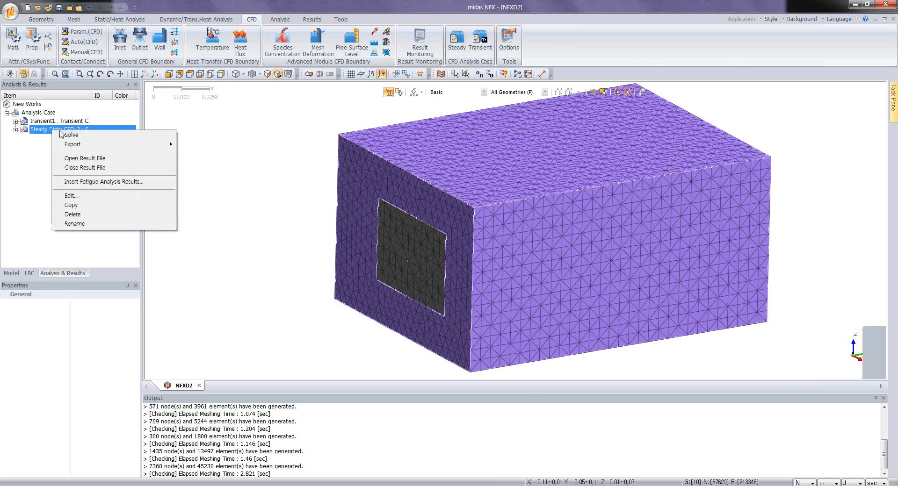
left_click(70, 135)
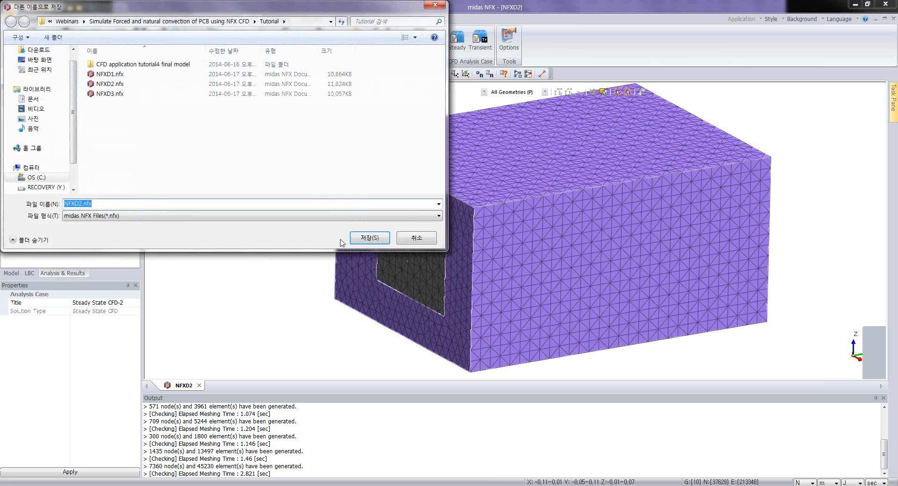
type("5")
left_click(368, 238)
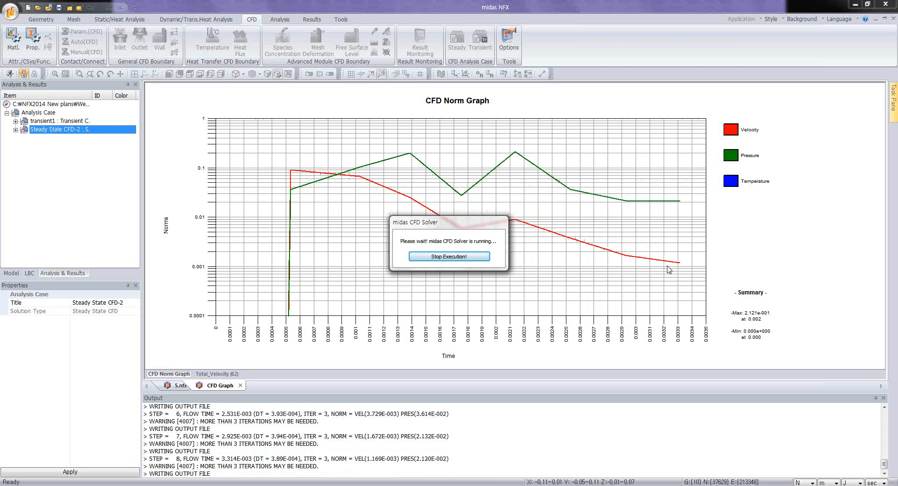
Step: Check the monitored Total Velocity and CFD Norm graphs during the run, and stop the solver
left_click(213, 374)
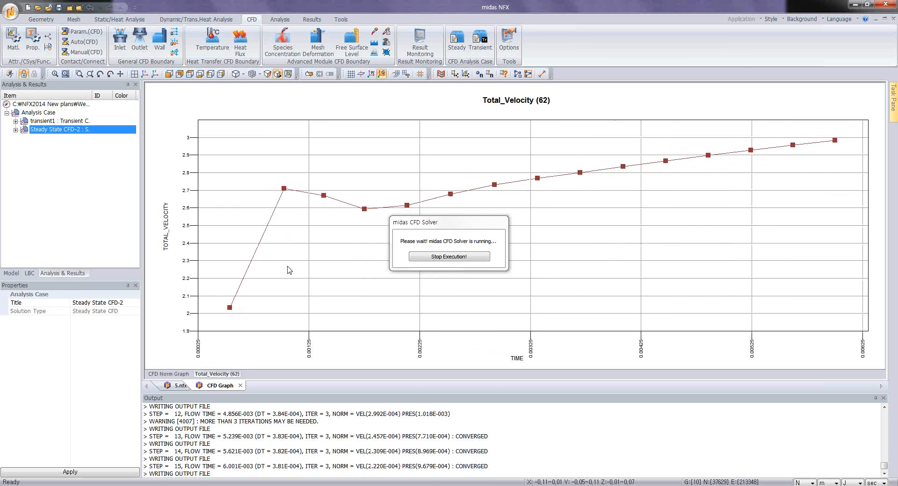
left_click(169, 374)
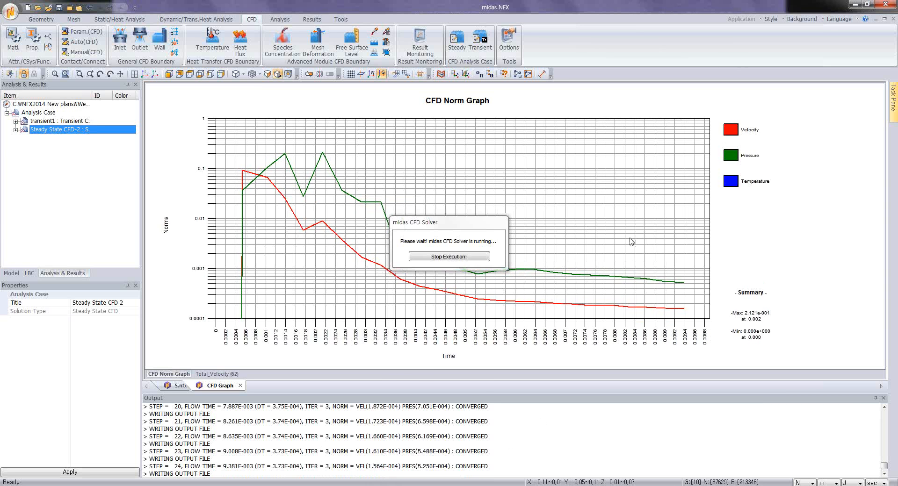
left_click(211, 375)
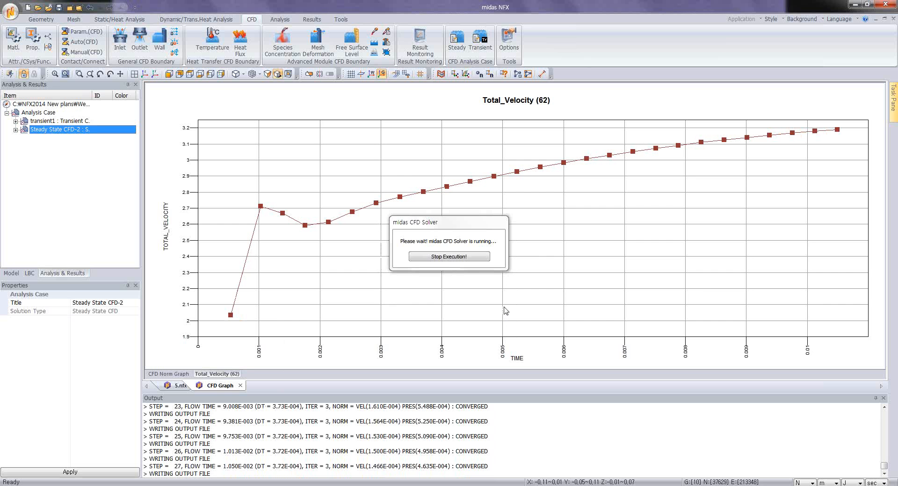
left_click(446, 258)
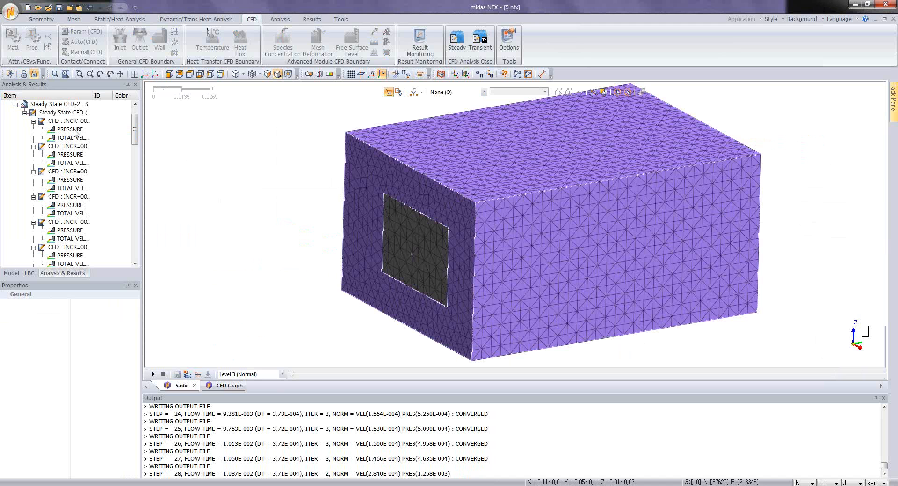
Step: Display the total velocity contour of the steady-state results and advance it to increment 9
double_click(71, 138)
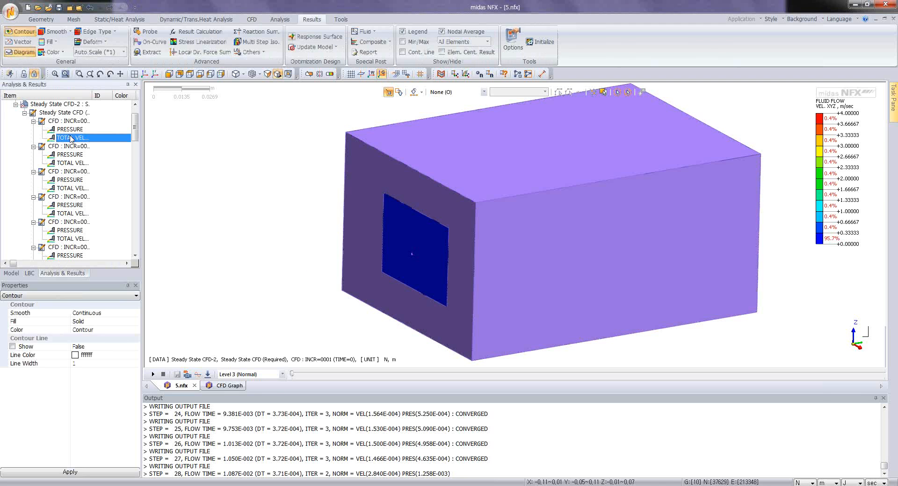
left_click_drag(293, 373, 464, 366)
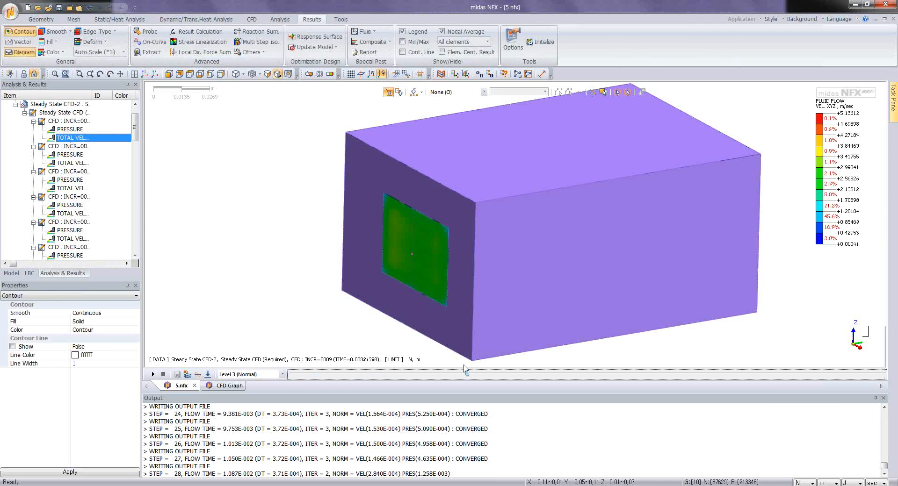
Step: Add a Z-direction clipping plane at 0.03 m without the mesh shape display, viewing the velocity contour at increment 22
left_click(309, 73)
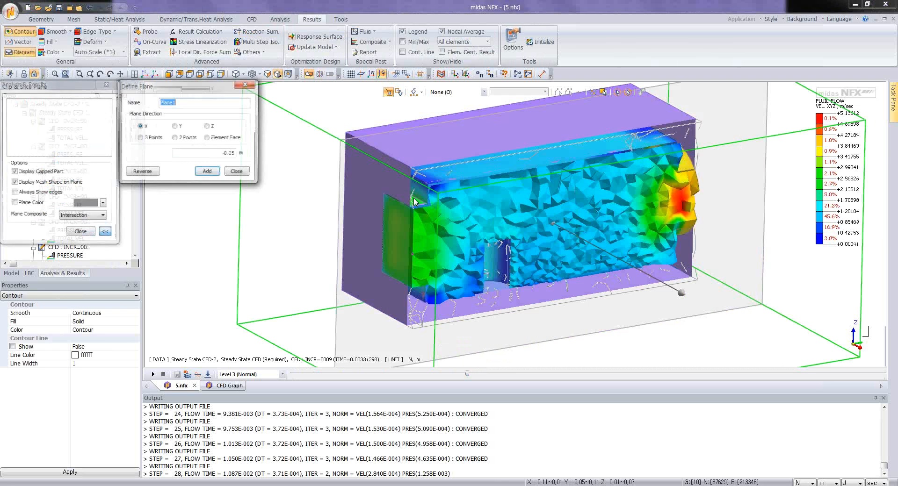
left_click(175, 126)
left_click(14, 183)
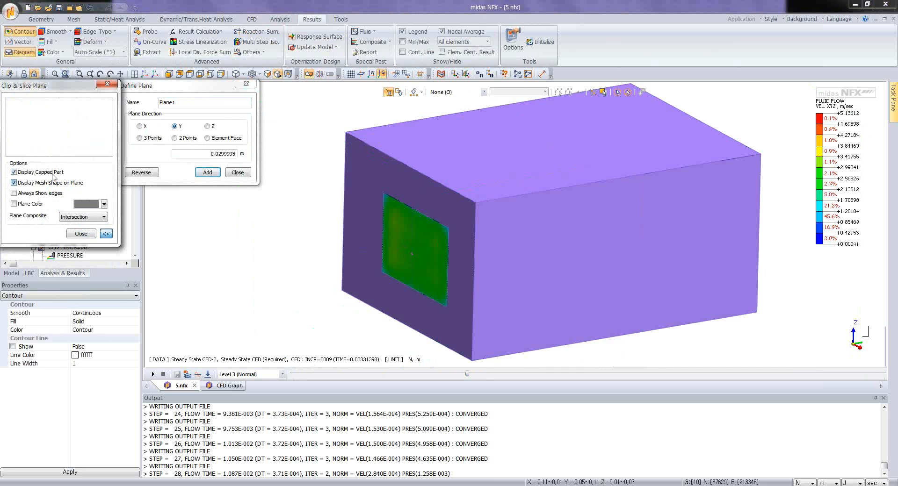
left_click(207, 126)
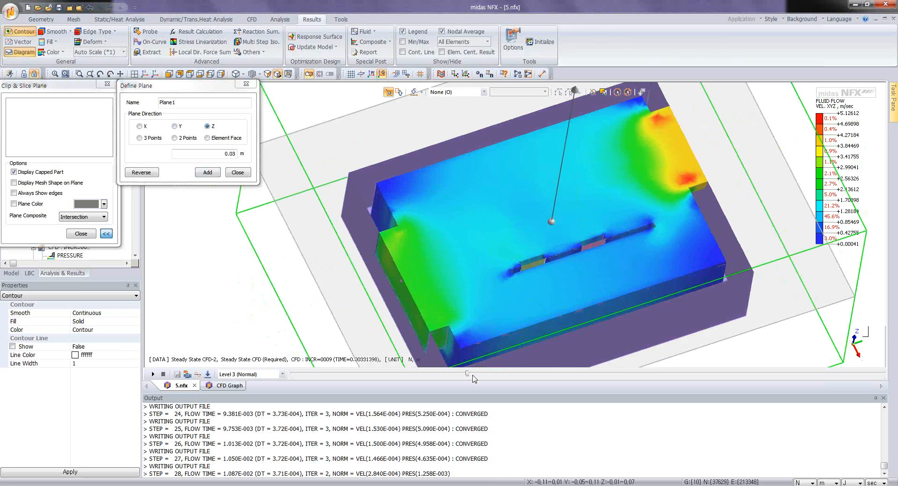
left_click_drag(466, 374, 766, 389)
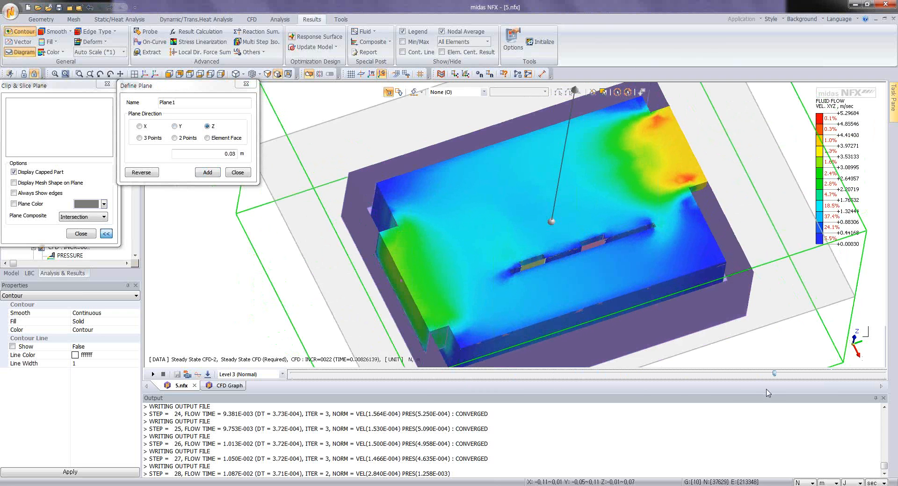
middle_click_drag(552, 228, 533, 226)
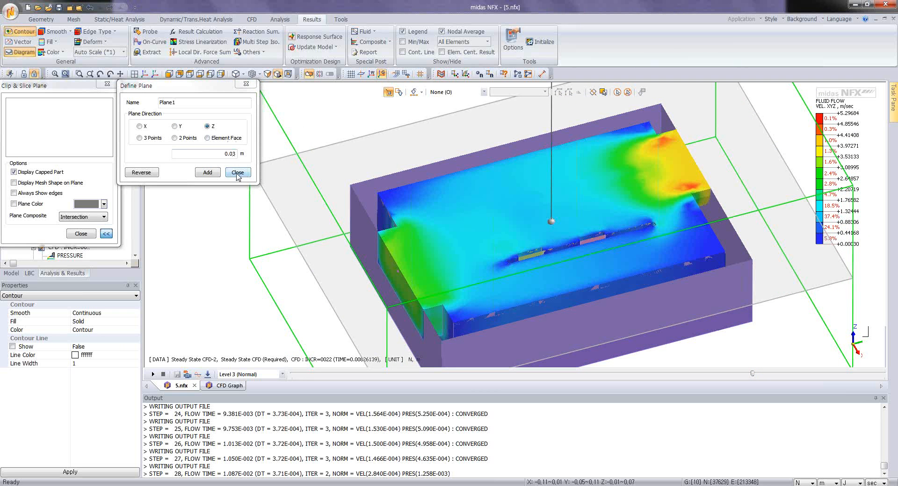
left_click(207, 173)
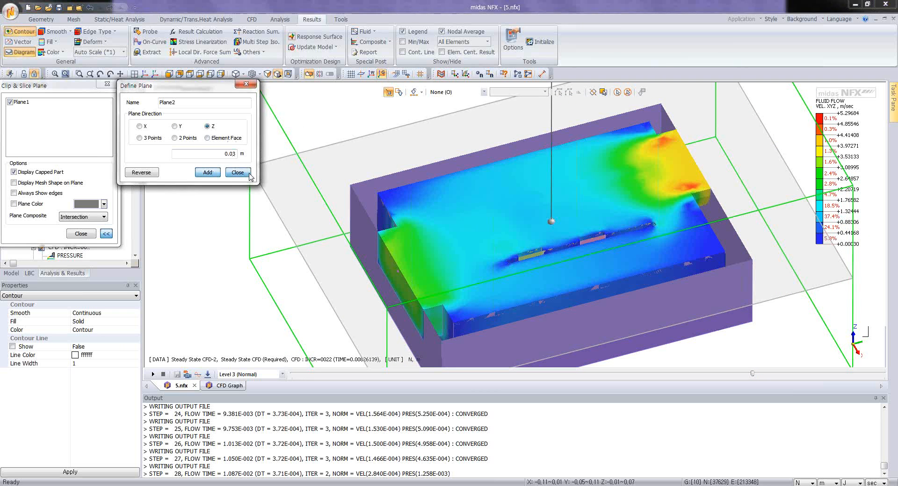
left_click(238, 173)
left_click(82, 234)
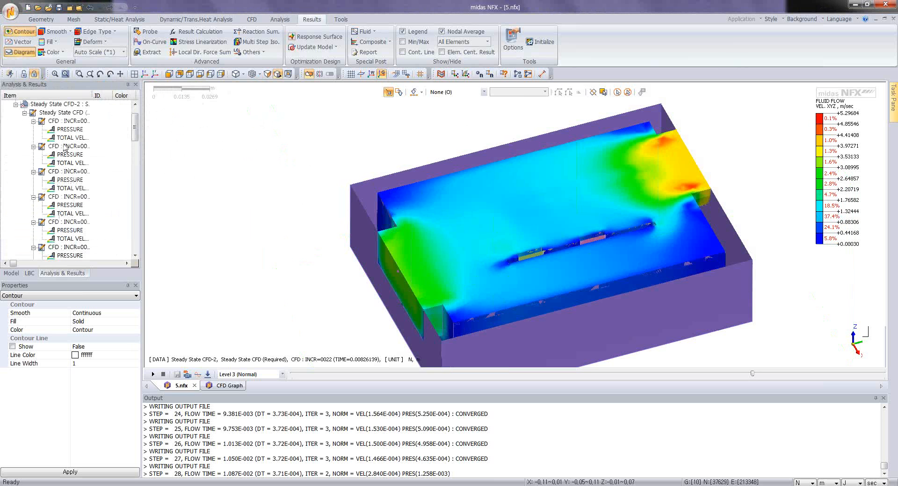
Step: Display the pressure contour on the clipped model and advance it to increment 11
left_click(71, 131)
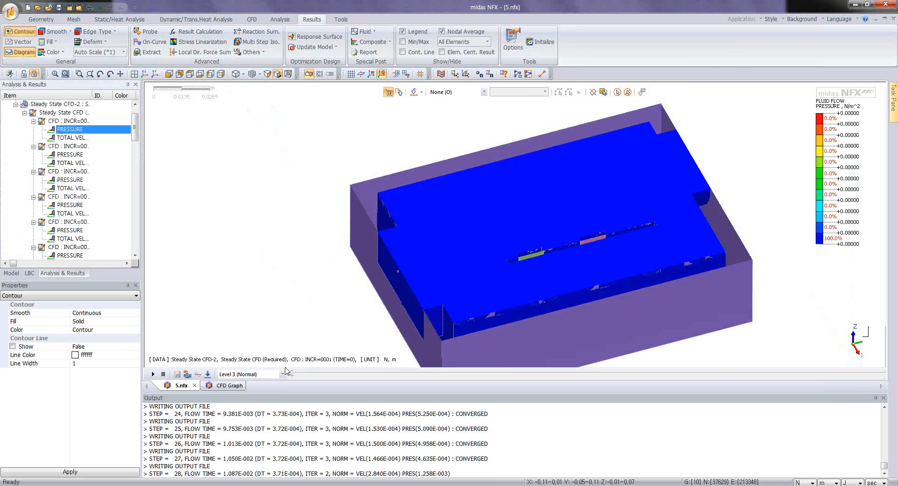
left_click_drag(291, 374, 509, 370)
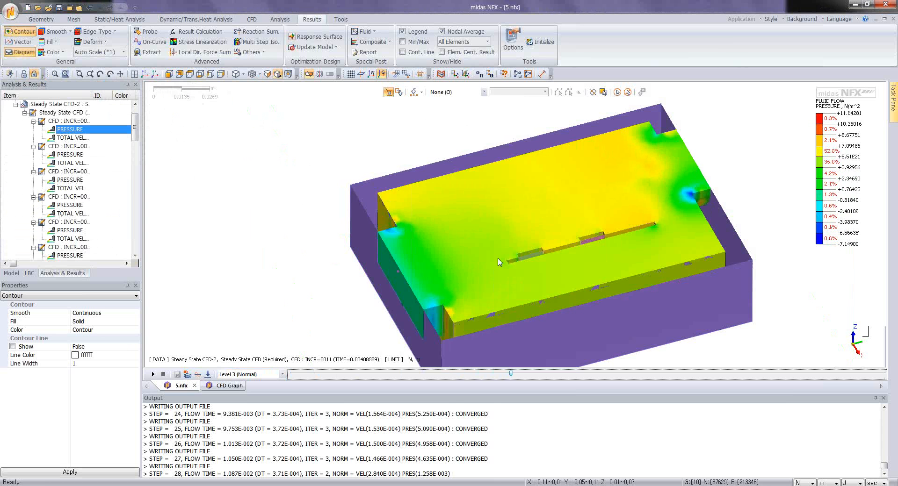
middle_click_drag(534, 240, 531, 236)
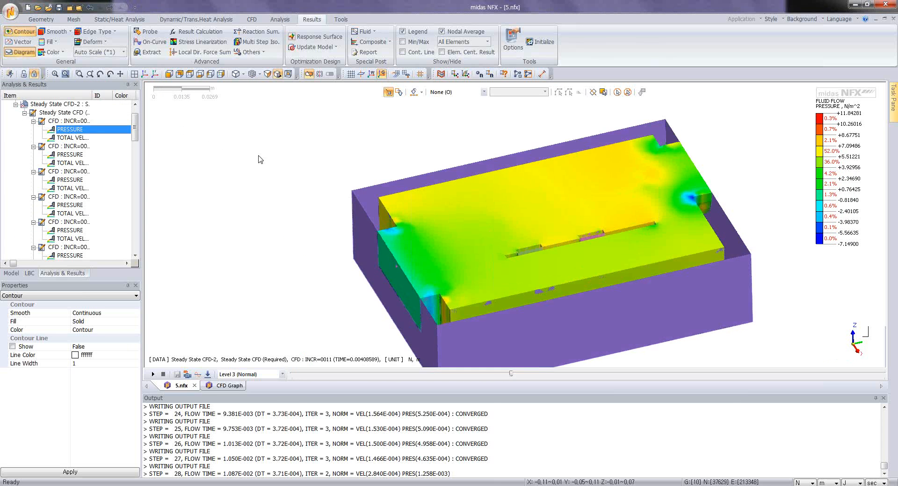
Step: Collapse the steady-state results and add a Transient CFD analysis case to the analysis cases
double_click(51, 113)
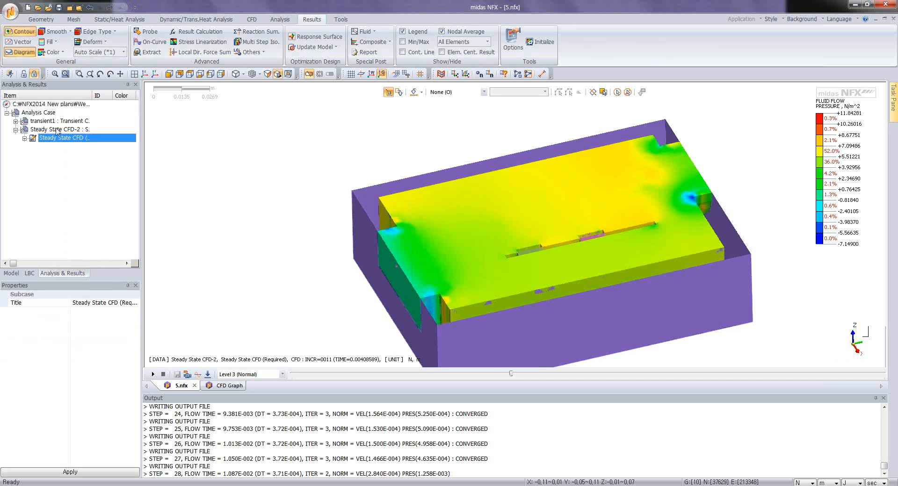
right_click(38, 114)
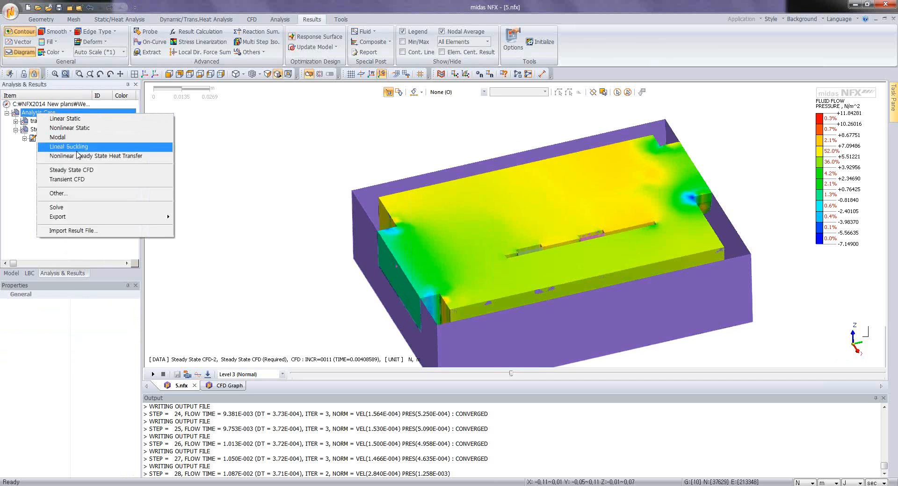
left_click(65, 179)
left_click(42, 148)
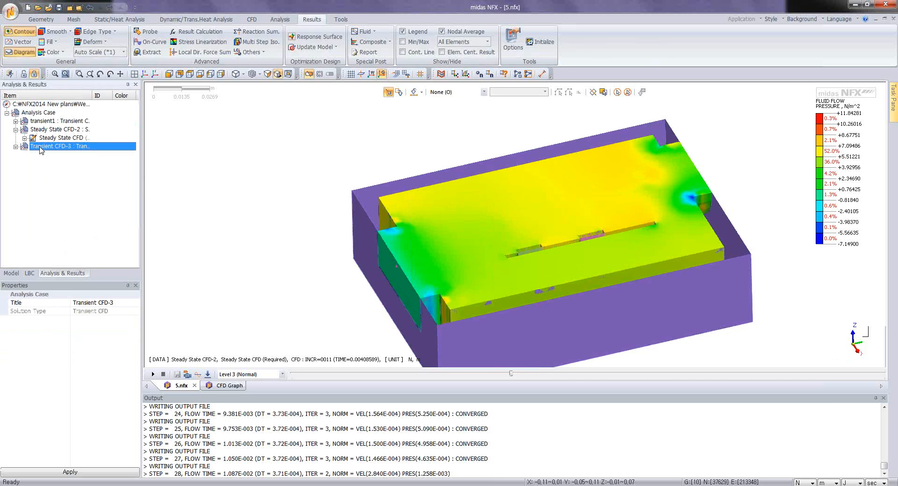
right_click(42, 148)
left_click(59, 223)
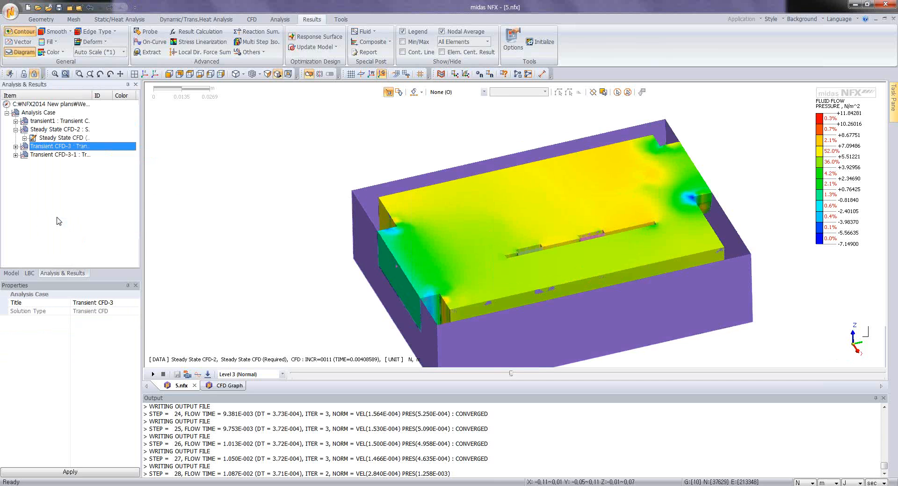
left_click(50, 155)
key("Delete")
Step: Turn off the clipping of the model so that the whole enclosure mesh is shown
left_click(50, 147)
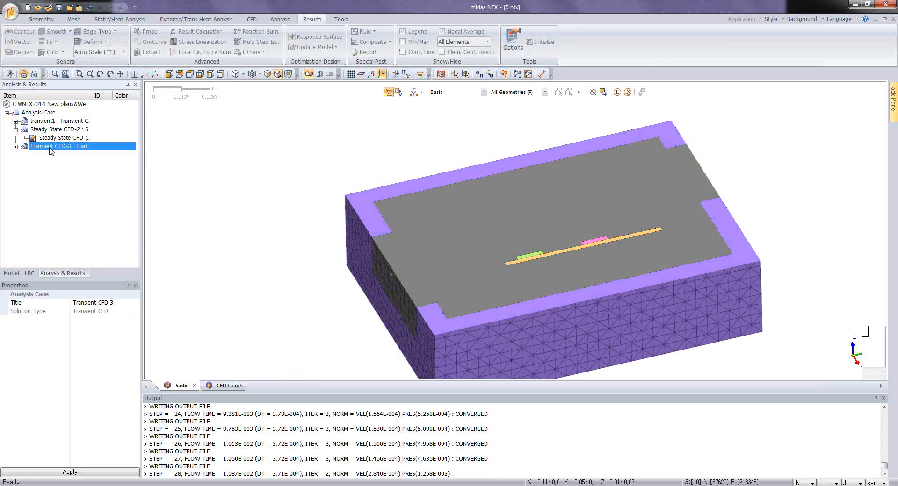
right_click(50, 147)
left_click(309, 73)
Step: In the Transient CFD-3 case's analysis control, disable Fluid Flow and enable the Fluid Heat Transfer and Solid Heat Transfer modules
right_click(100, 151)
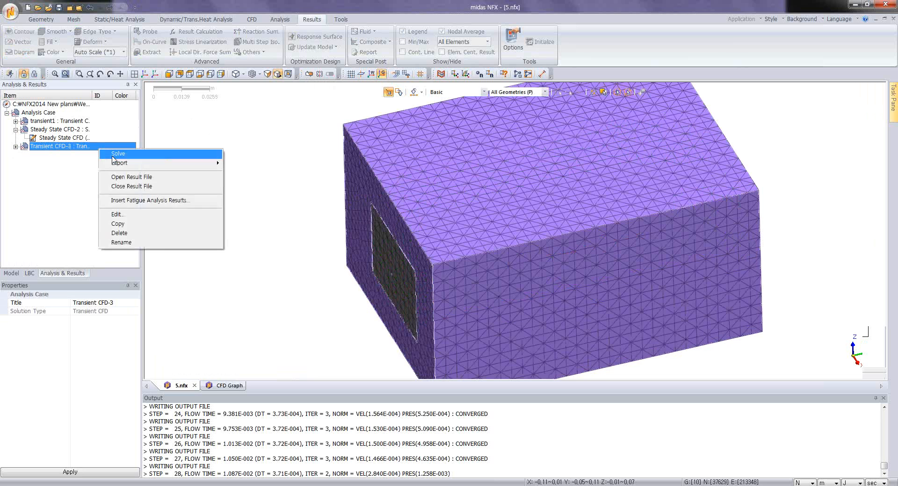
left_click(119, 218)
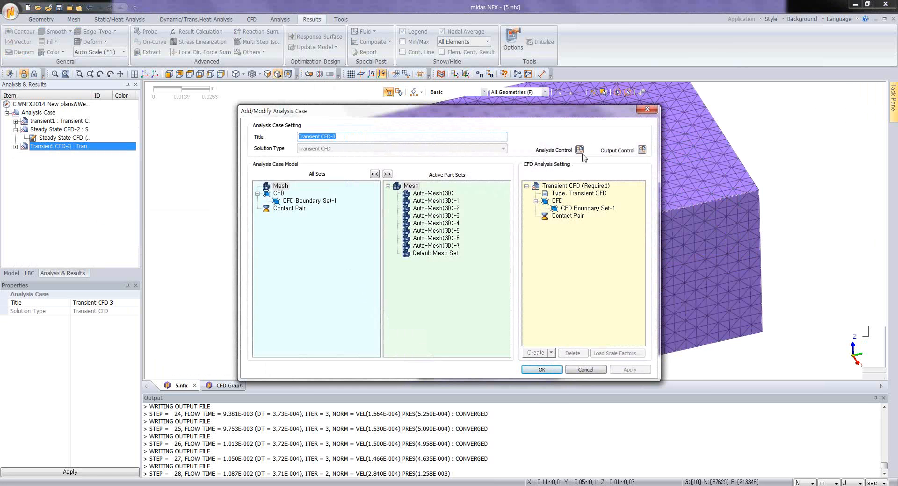
left_click(579, 149)
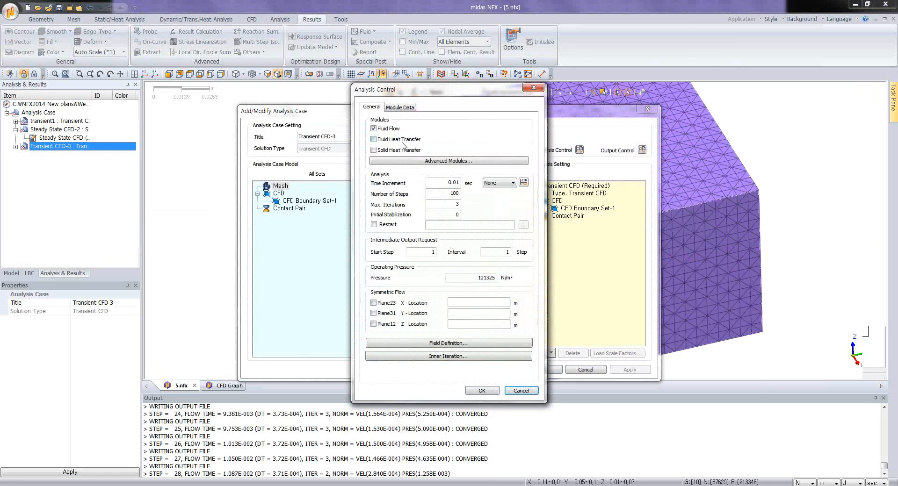
left_click(373, 128)
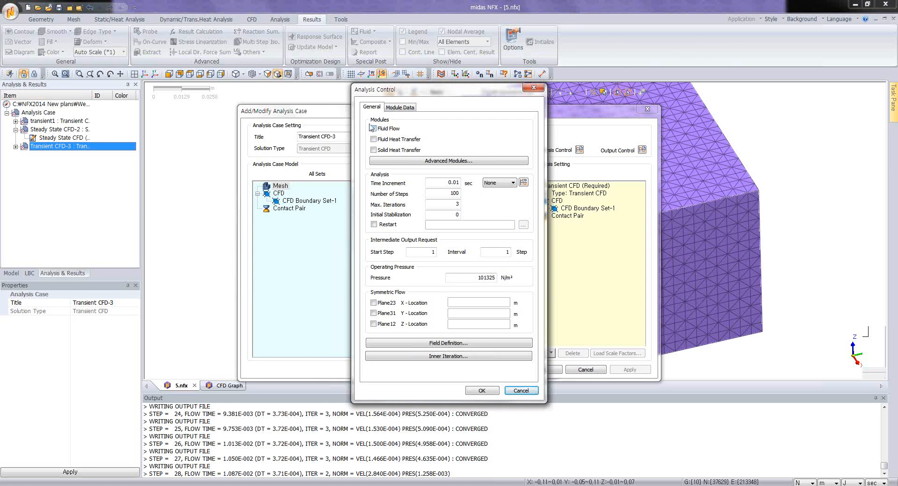
left_click(373, 151)
Step: Set the transient case's time increment to 1 s, number of steps to 1000 and maximum iterations to 10
left_click_drag(440, 182, 464, 194)
type("11")
left_click_drag(452, 205, 470, 209)
Step: Enable Restart for the transient case and load the restart file NFXD1_case1.rst
left_click(376, 225)
left_click(524, 226)
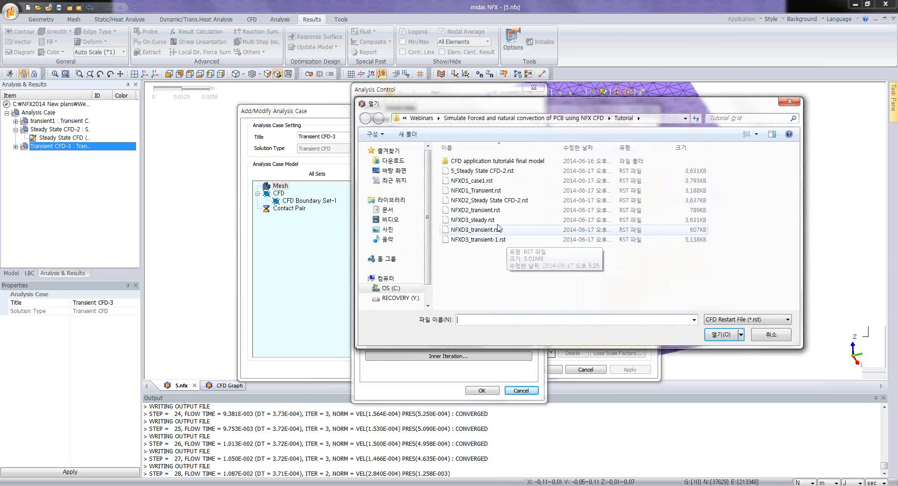
left_click(505, 182)
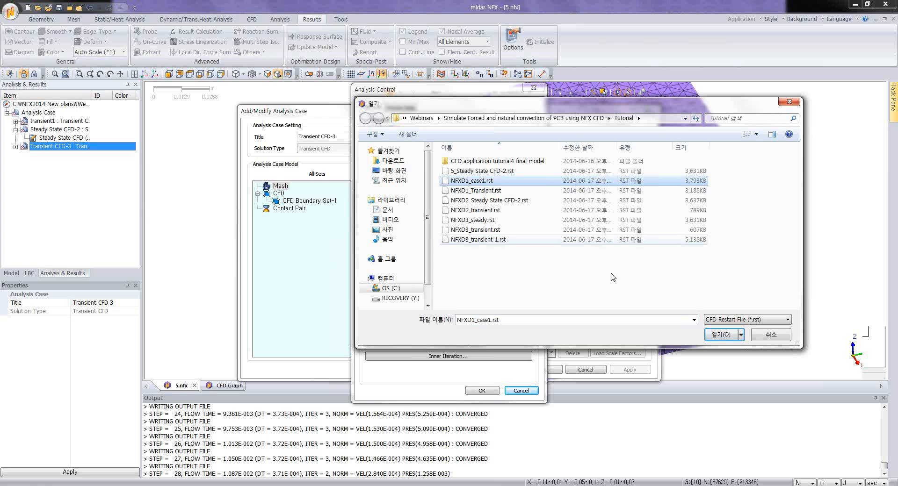
left_click(721, 335)
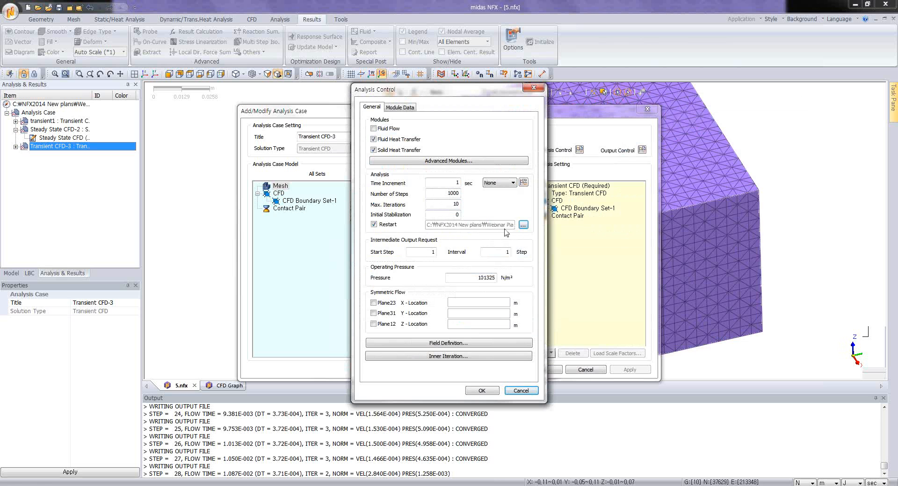
Step: Set the transient case's intermediate output interval to 5 steps and its initial fluid and solid temperatures to 25, and save the case
double_click(511, 255)
left_click(460, 343)
double_click(468, 282)
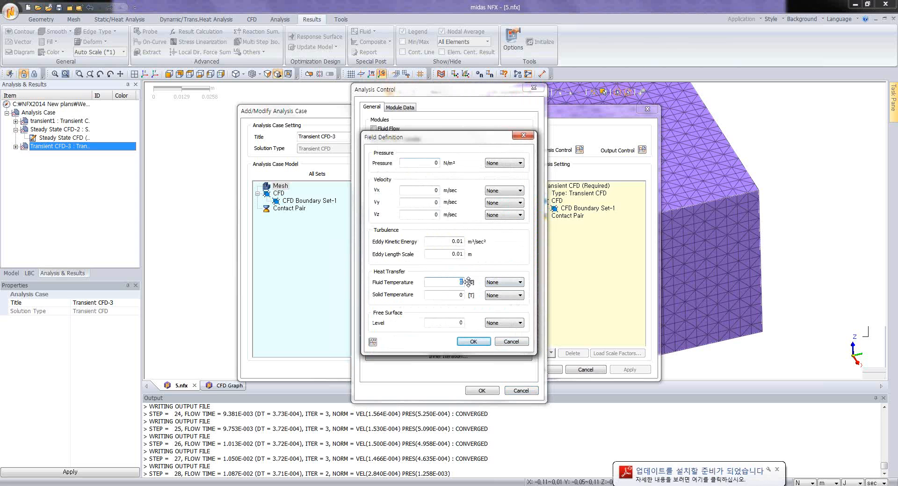
type("25")
double_click(470, 296)
type("25")
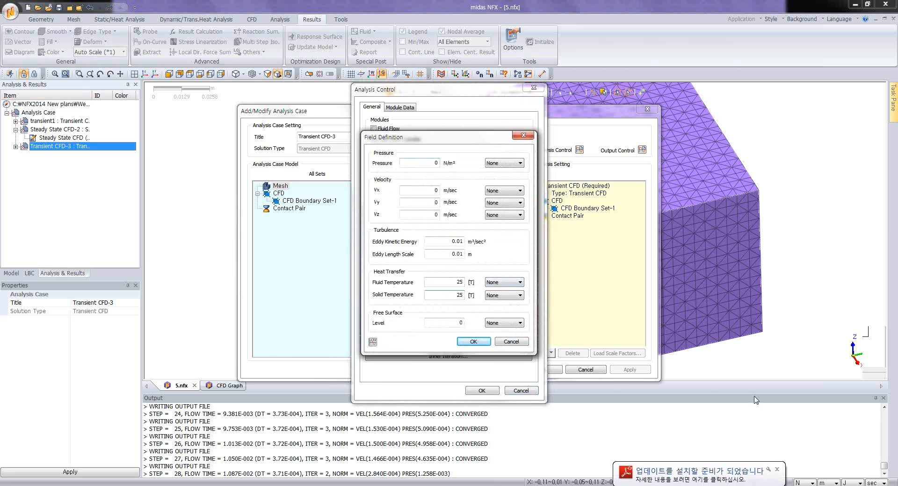
left_click(489, 343)
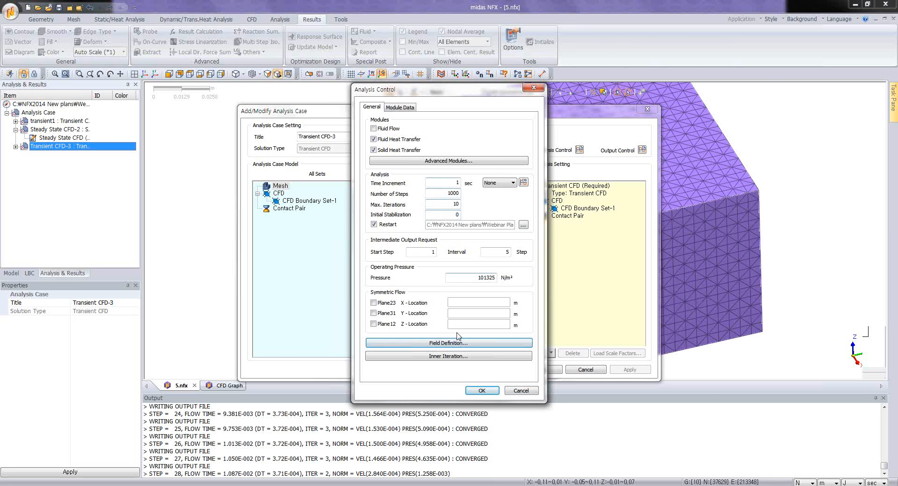
left_click(479, 391)
left_click(541, 370)
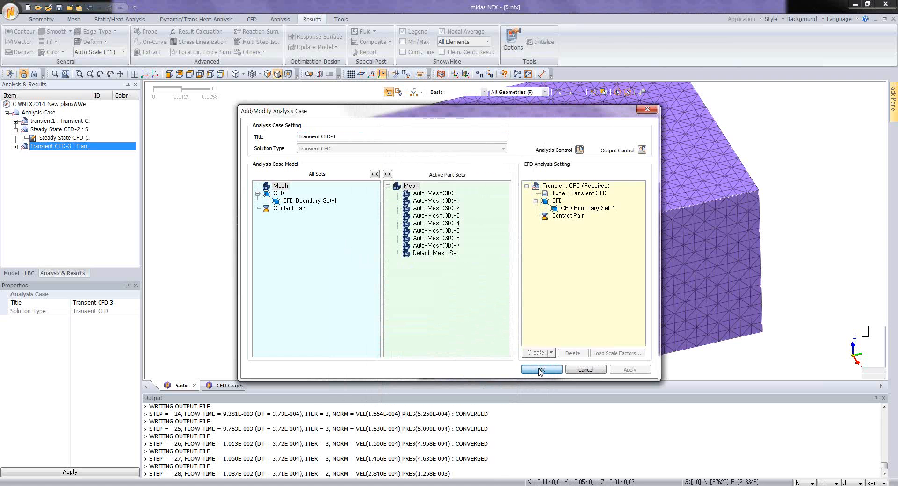
right_click(46, 146)
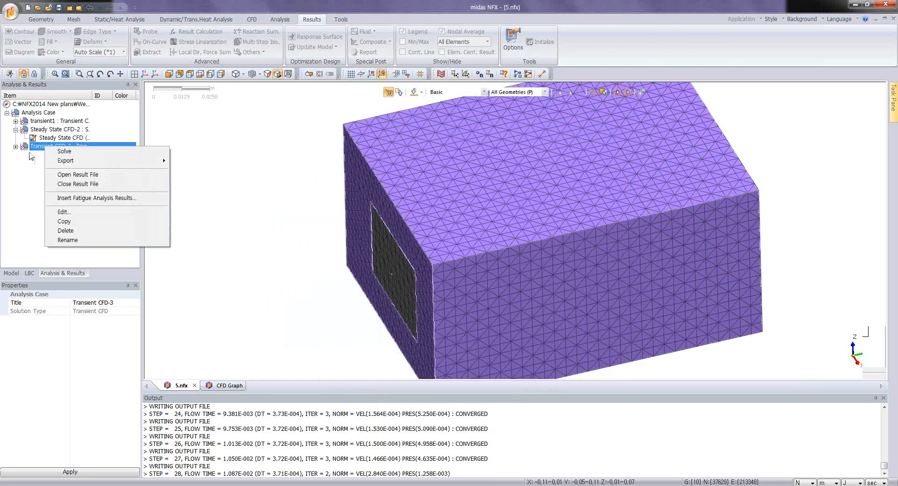
left_click(22, 163)
Step: Hide the mesh sets Auto-Mesh(3D)-7, Auto-Mesh(3D) and Auto-Mesh(3D)-1 to expose the components inside the enclosure
middle_click_drag(312, 296, 438, 217)
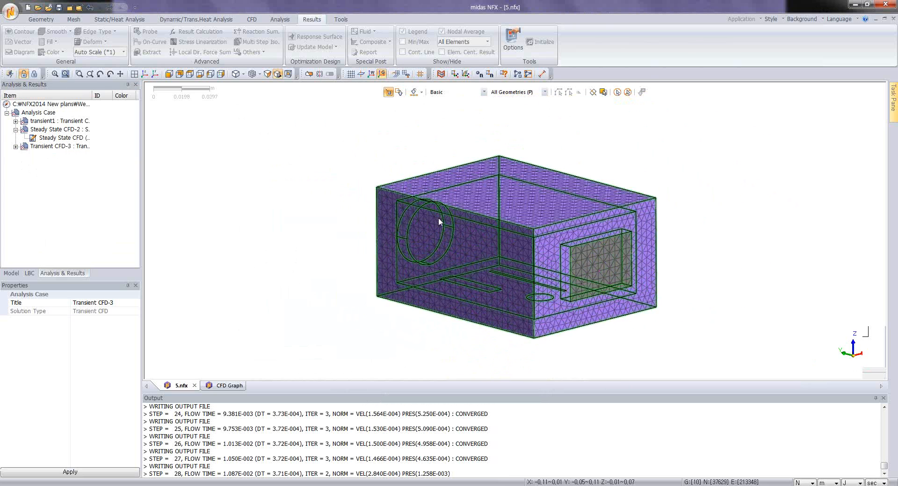
left_click(11, 273)
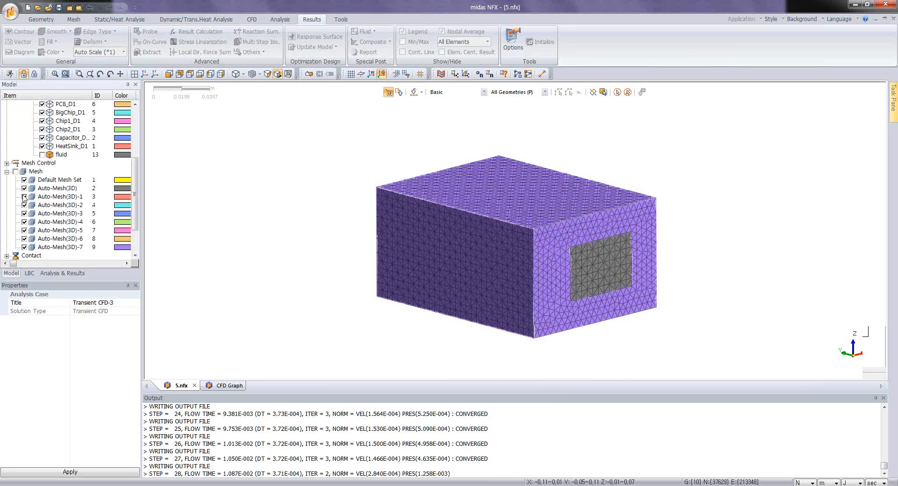
left_click(25, 247)
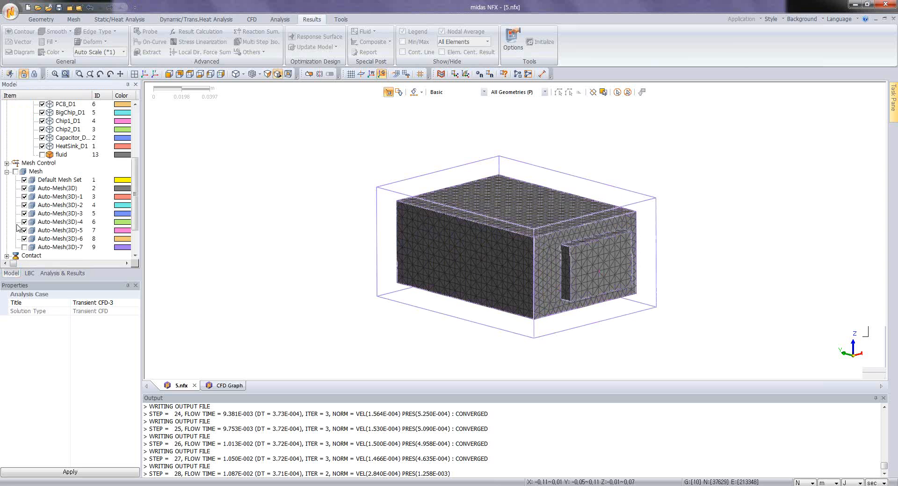
left_click(24, 188)
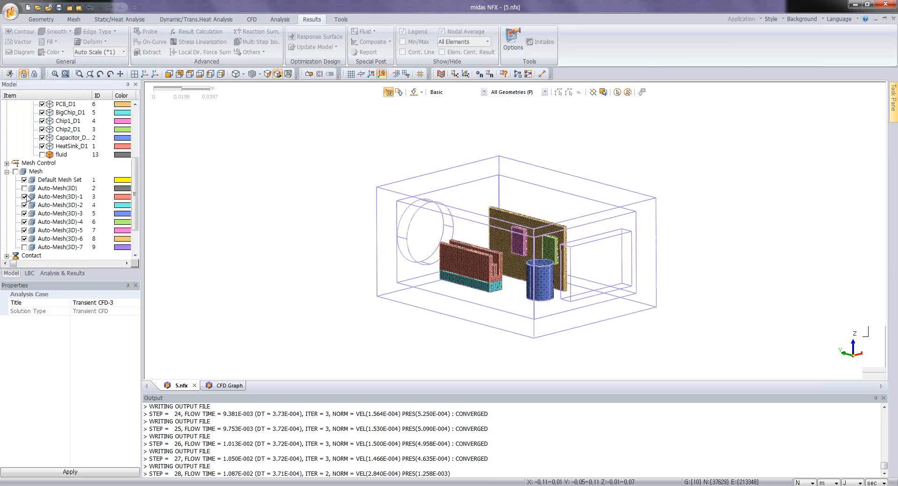
left_click(25, 197)
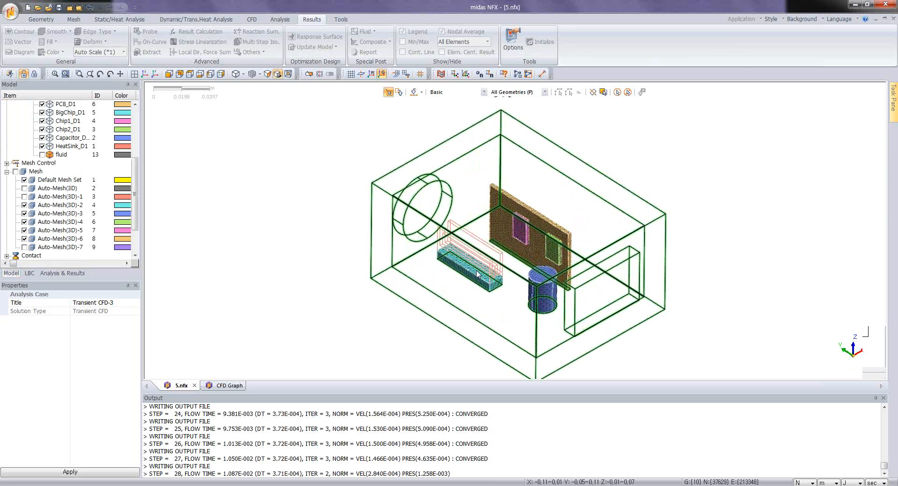
Step: Define temperature result monitoring for three nodes, one on each small board chip and one on the big chip
scroll(498, 271, "up", 5)
scroll(498, 272, "up", 2)
scroll(574, 237, "down", 2)
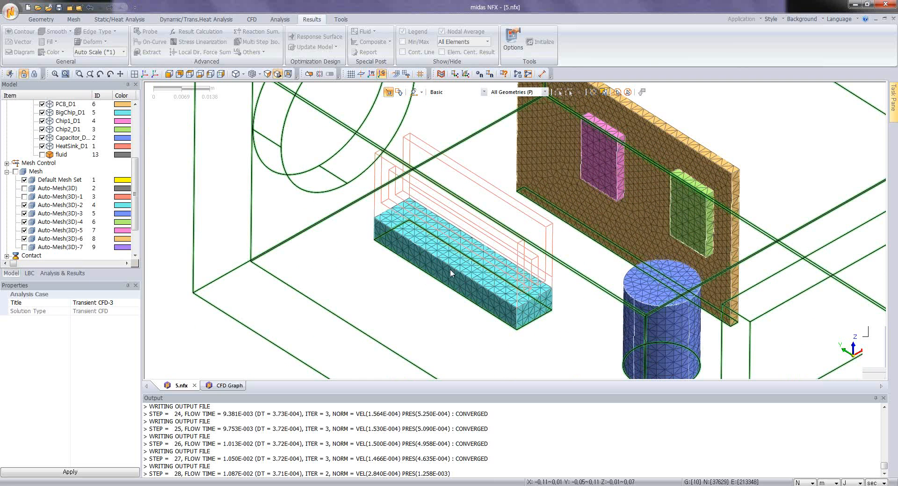
middle_click_drag(546, 305, 548, 298)
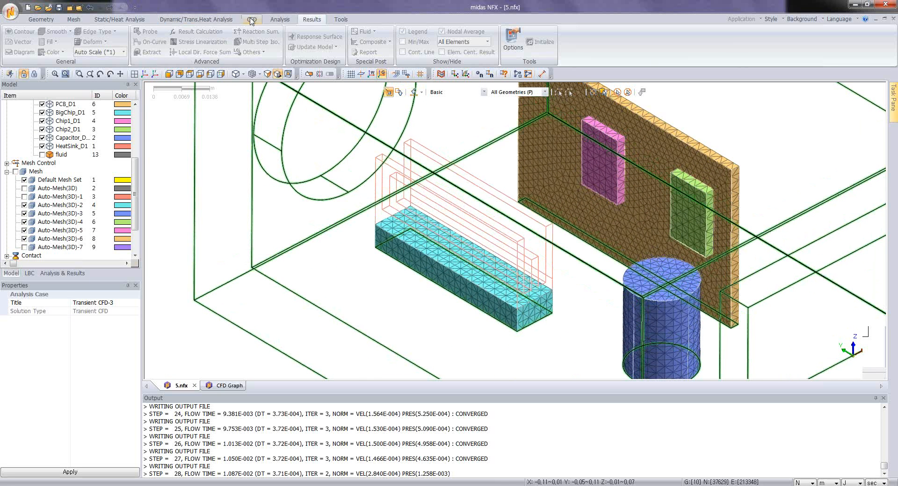
left_click(252, 19)
left_click(420, 42)
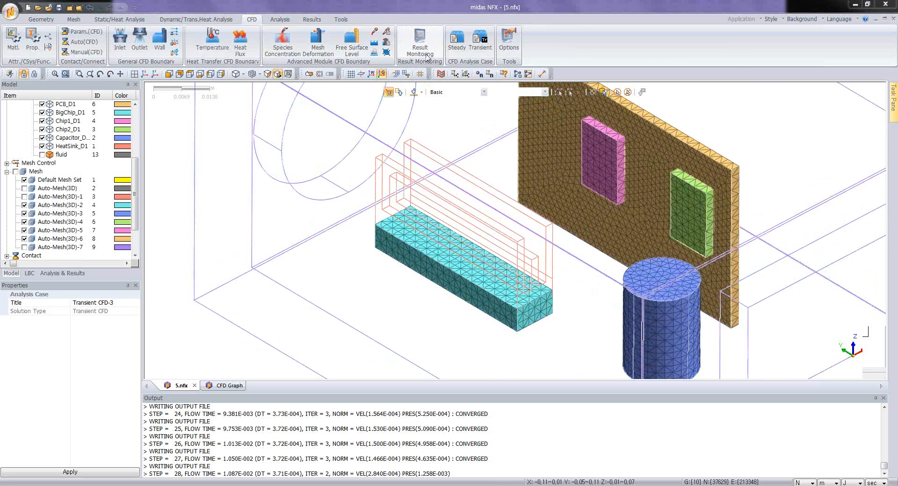
left_click(599, 163)
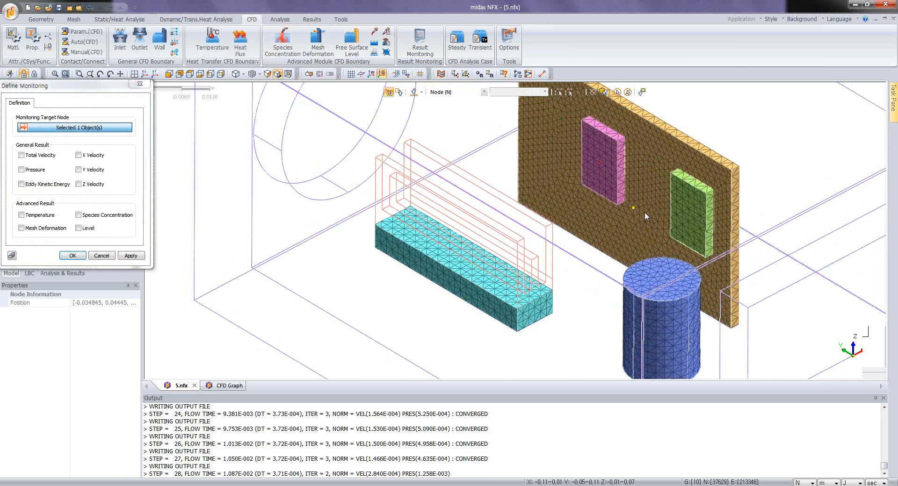
left_click(686, 217)
left_click(461, 261)
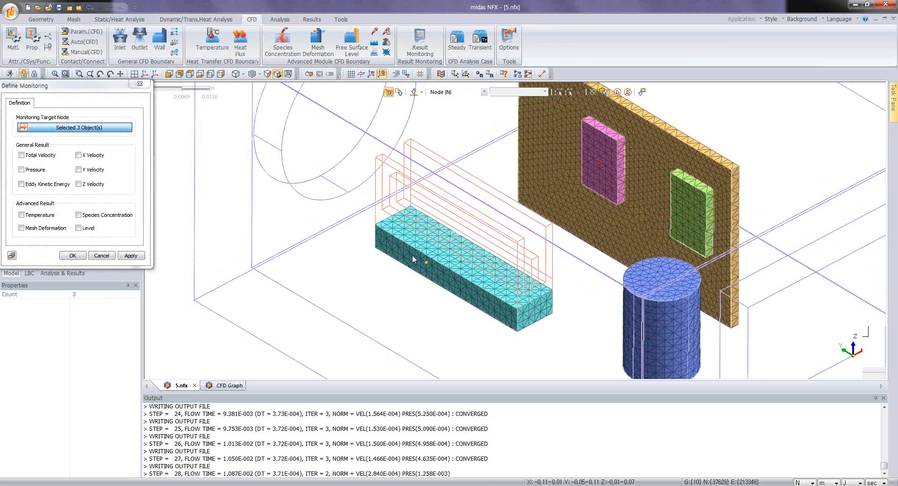
left_click(21, 216)
left_click(72, 256)
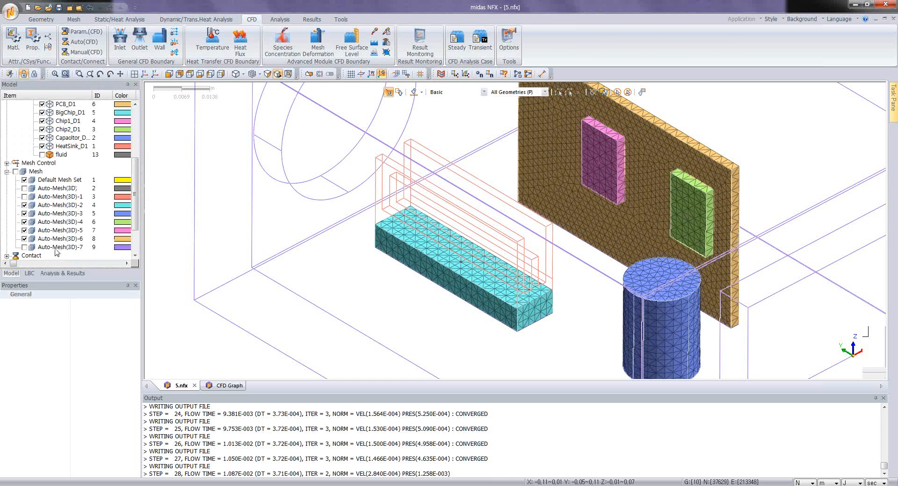
Step: Try to solve the Transient CFD-3 analysis case
left_click(63, 273)
right_click(53, 147)
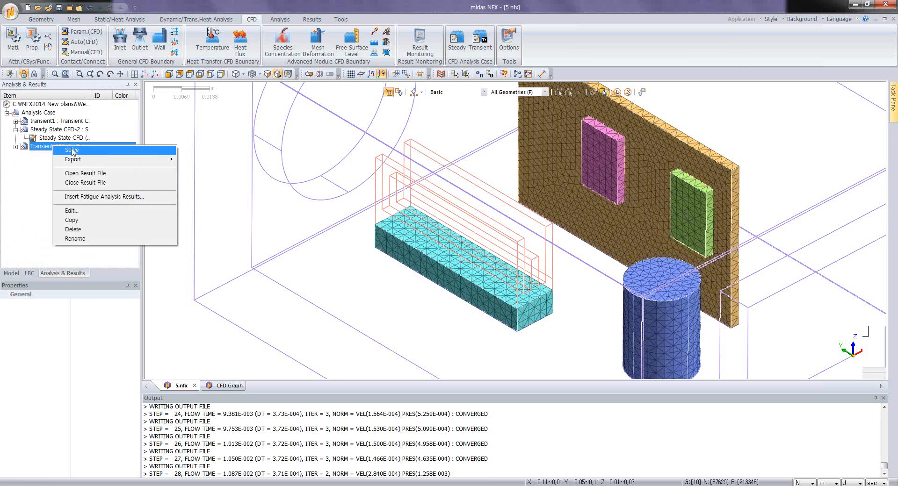
left_click(72, 150)
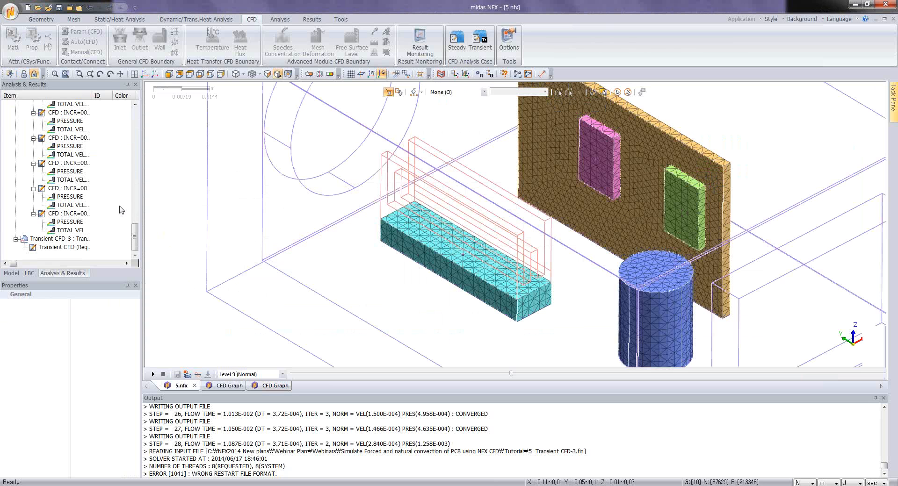
Step: Replace the restart file of the Transient CFD-3 case with NFXD3_steady.rst and solve the case again
left_click(63, 239)
right_click(62, 239)
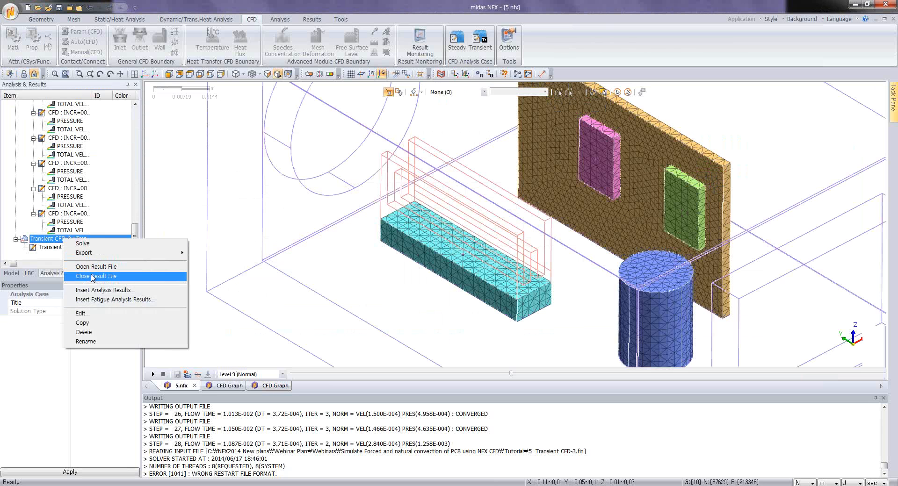
left_click(89, 313)
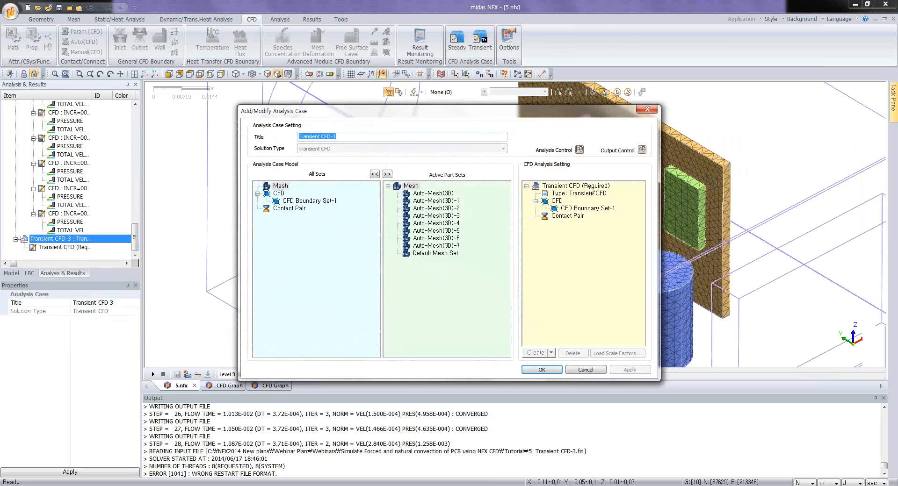
left_click(578, 150)
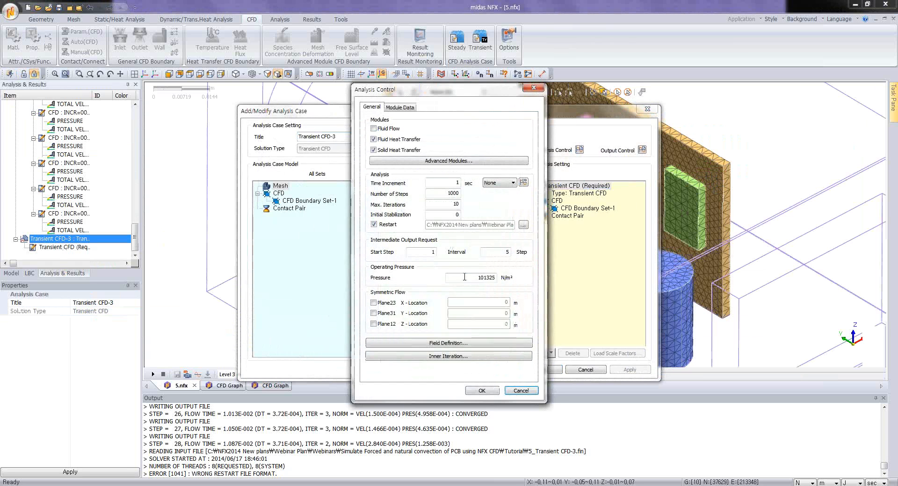
left_click(523, 226)
left_click(487, 241)
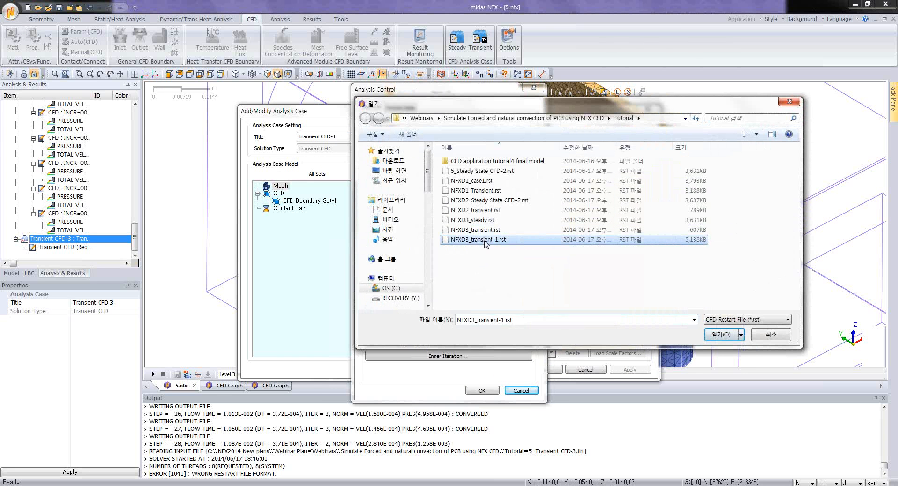
left_click(483, 222)
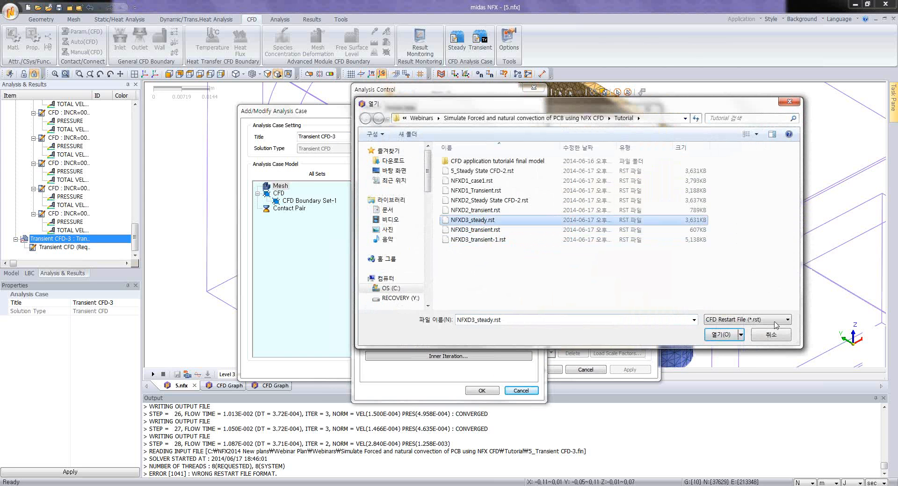
left_click(721, 334)
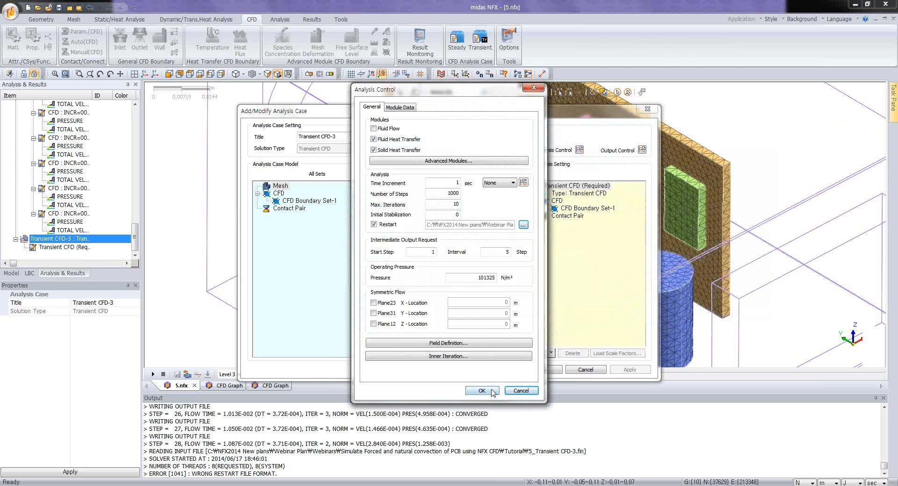
left_click(494, 391)
left_click(544, 369)
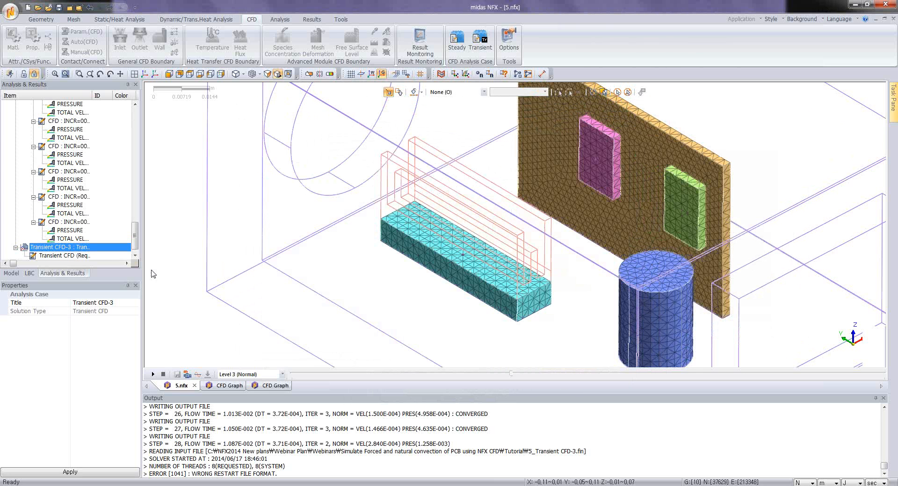
right_click(80, 249)
left_click(101, 256)
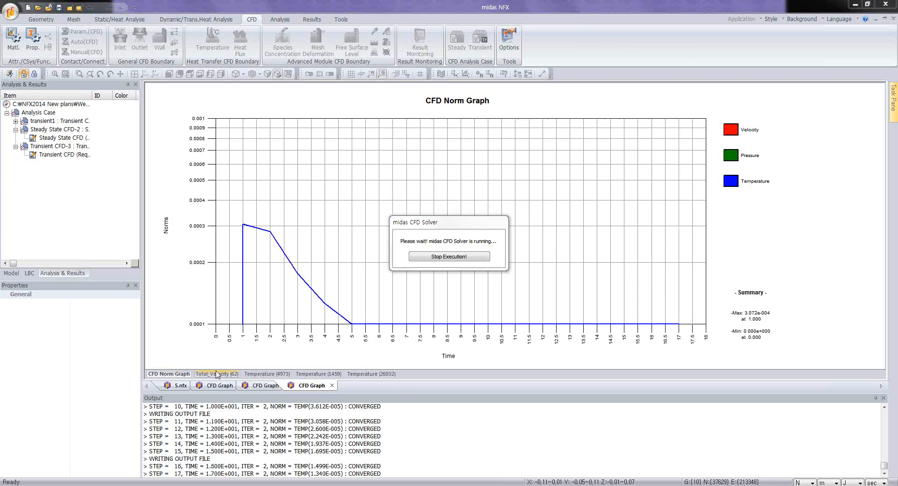
Step: Examine the temperature graphs of the three monitored nodes, the total velocity graph and the CFD norm graph during solving
left_click(267, 375)
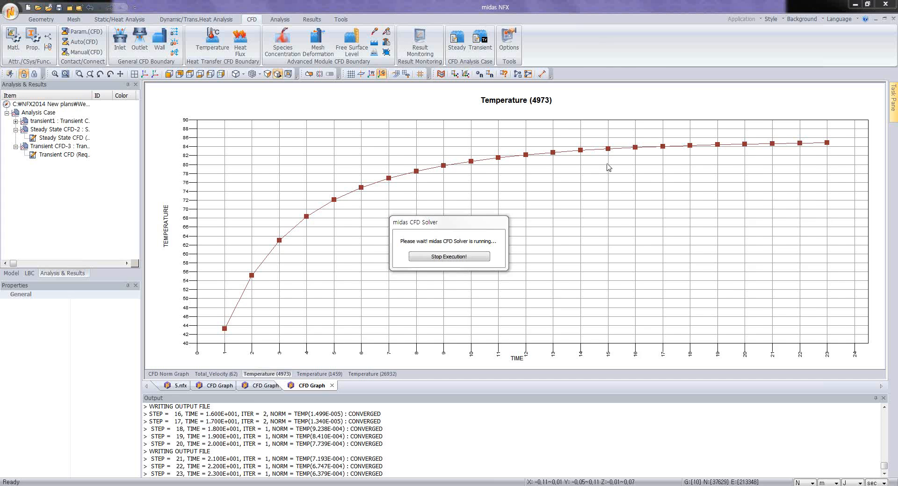
left_click(340, 375)
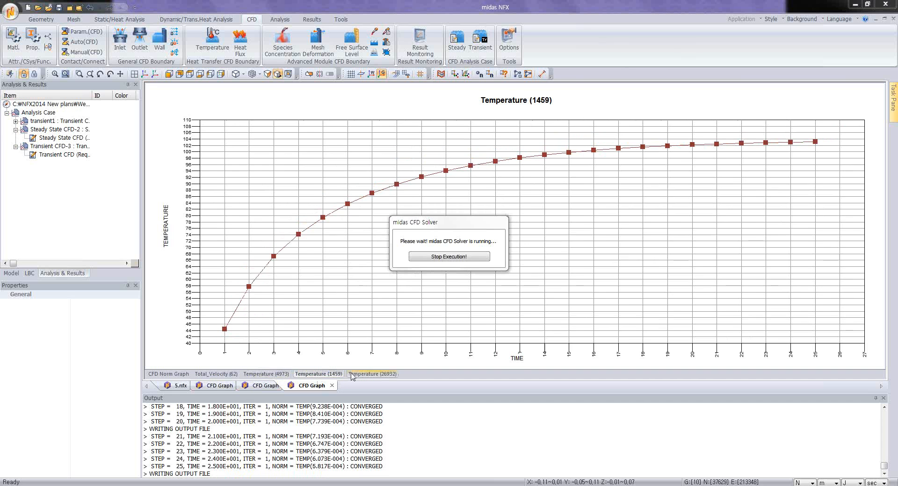
left_click(371, 375)
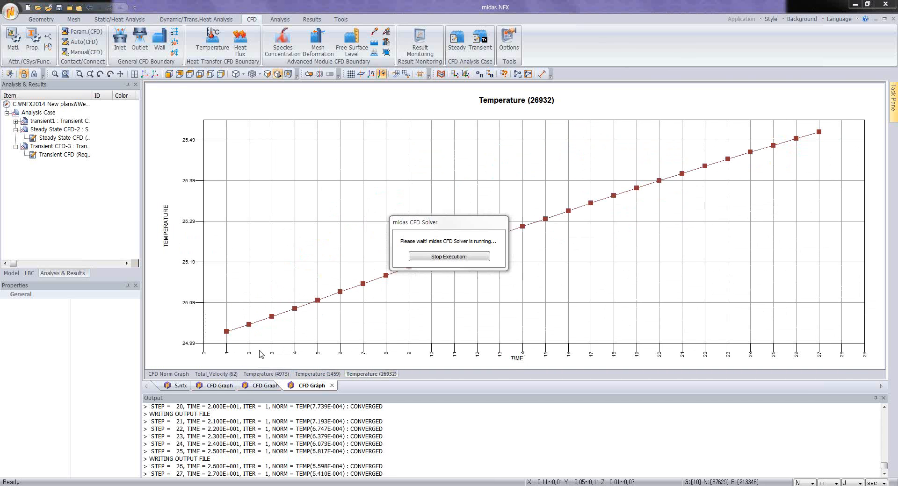
left_click(313, 374)
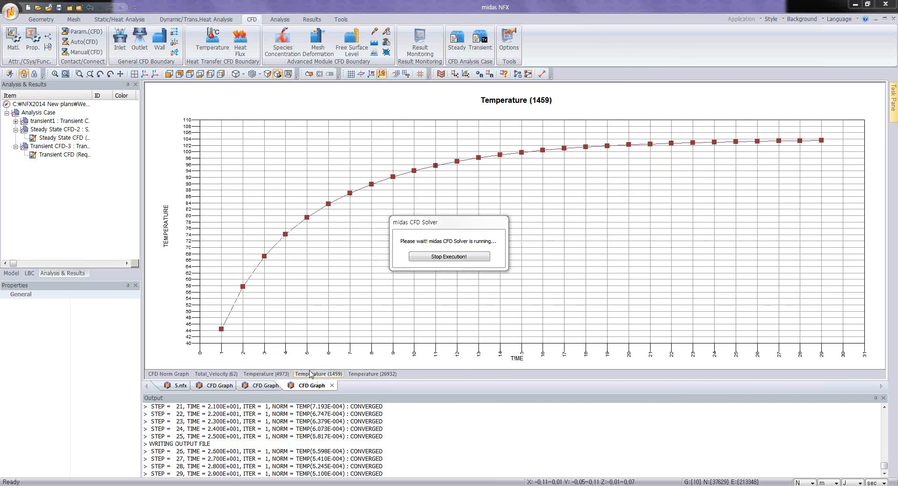
left_click(264, 374)
left_click(209, 374)
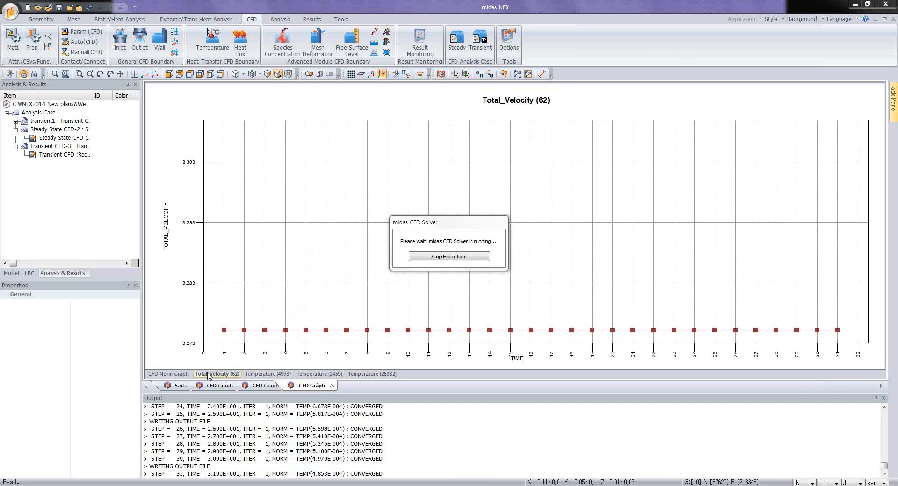
left_click(173, 375)
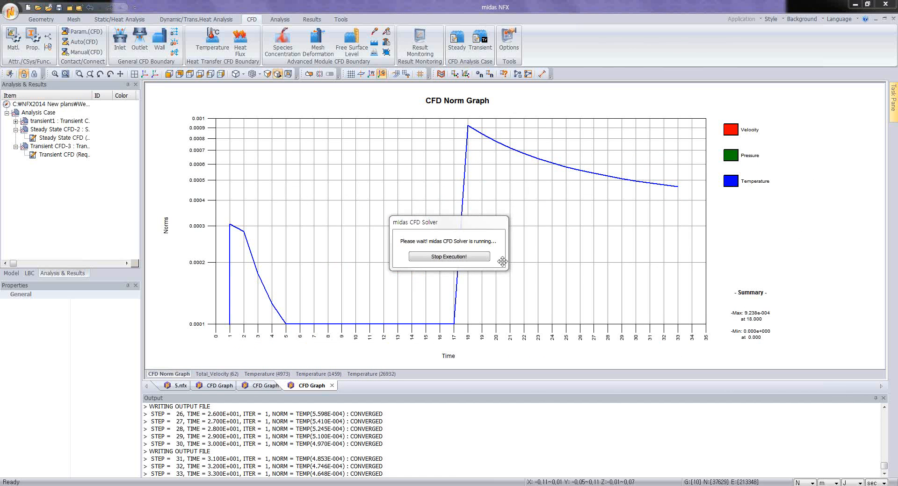
left_click(264, 374)
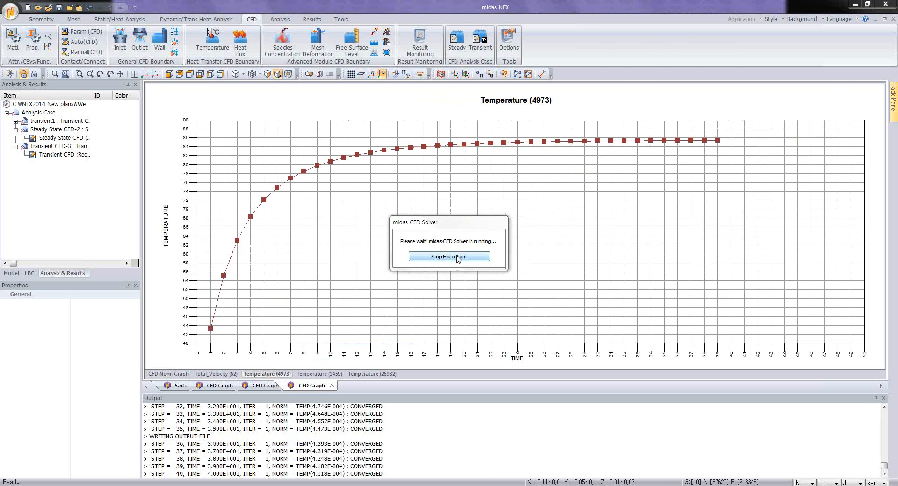
Step: Stop the running CFD solver for the transient heat-transfer case
left_click(449, 257)
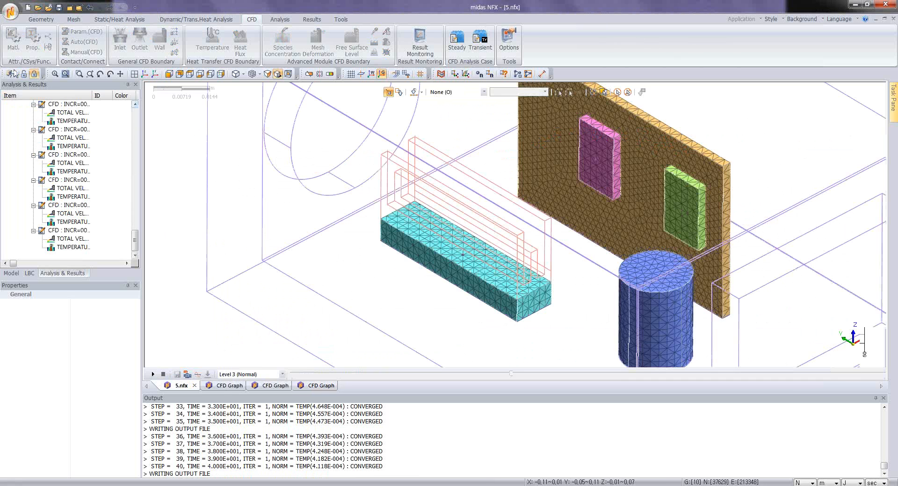
left_click(11, 13)
left_click(33, 54)
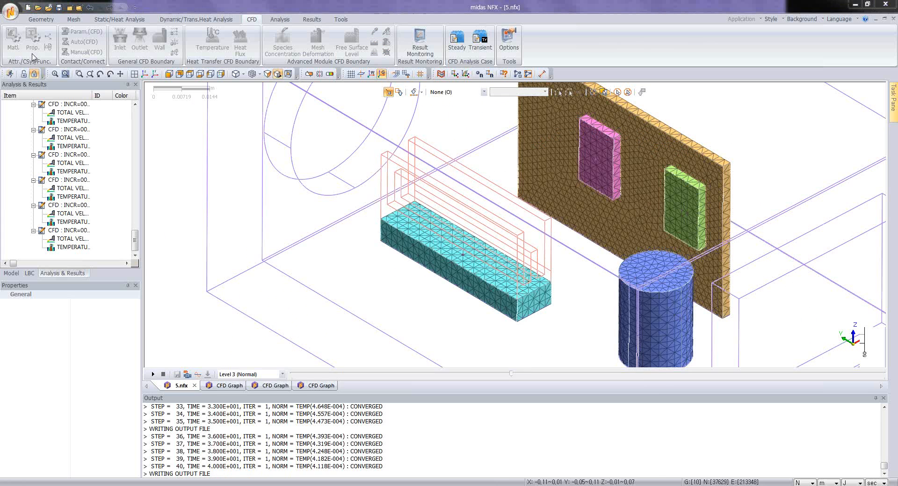
Step: Open the NFXD3.nfx model from the Tutorial folder together with its result file
left_click(346, 203)
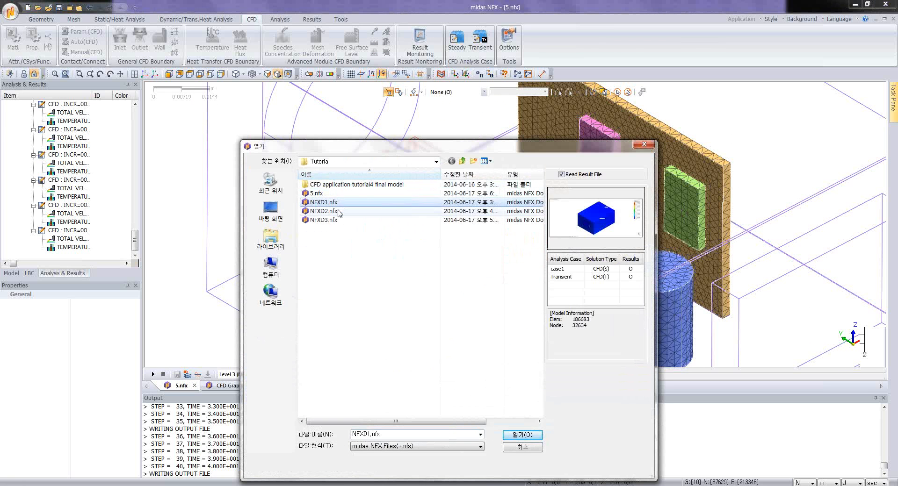
left_click(339, 211)
key("Down")
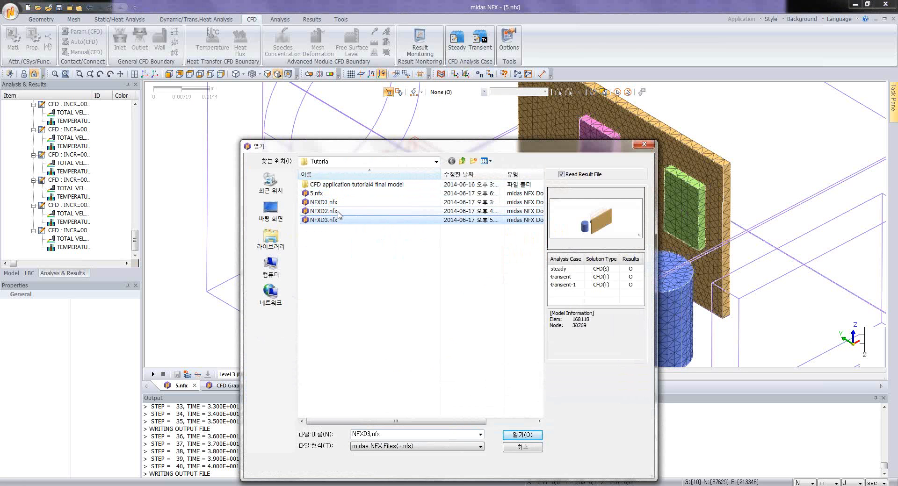
left_click(517, 435)
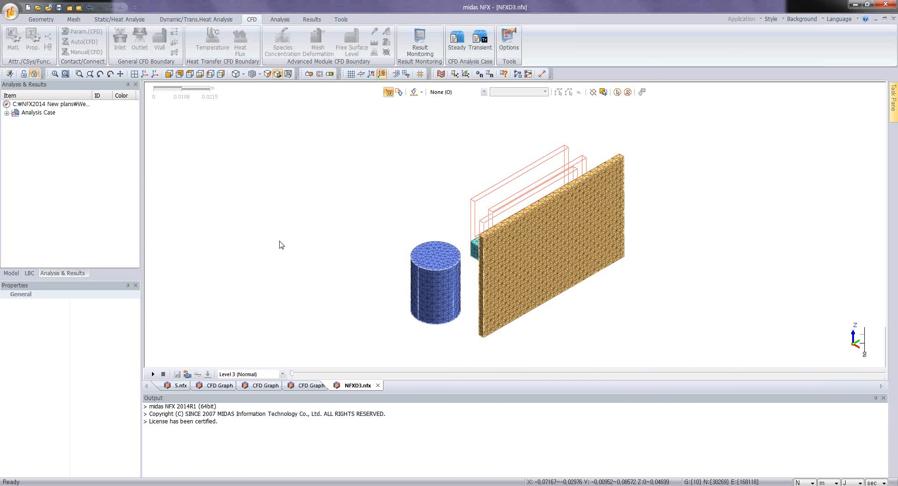
middle_click_drag(338, 290, 498, 304)
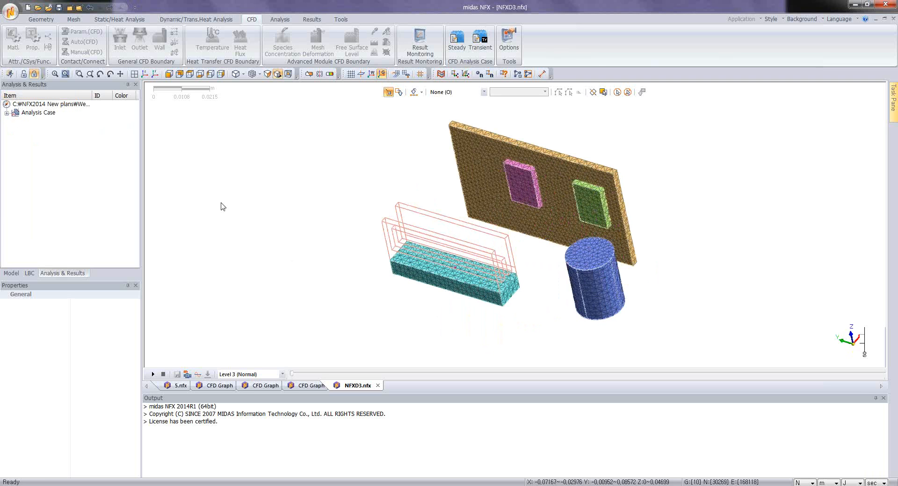
Step: Show all mesh sets of the enclosure model
left_click(12, 273)
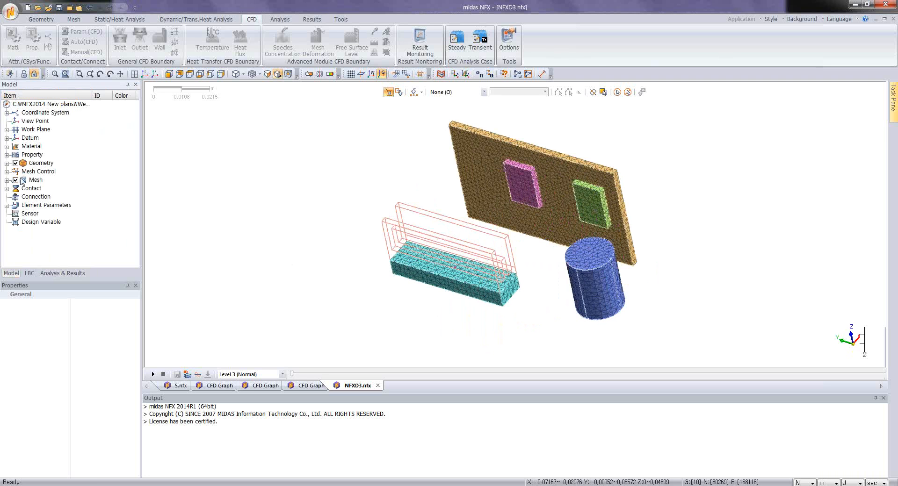
left_click(16, 180)
left_click(16, 180)
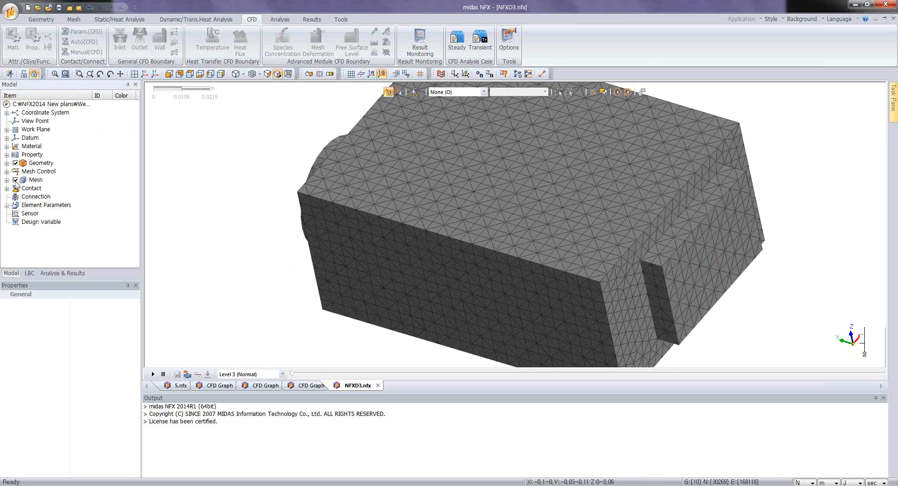
Step: Display the temperature contour of the transient case's first increment, with the steady-state results collapsed
left_click(63, 273)
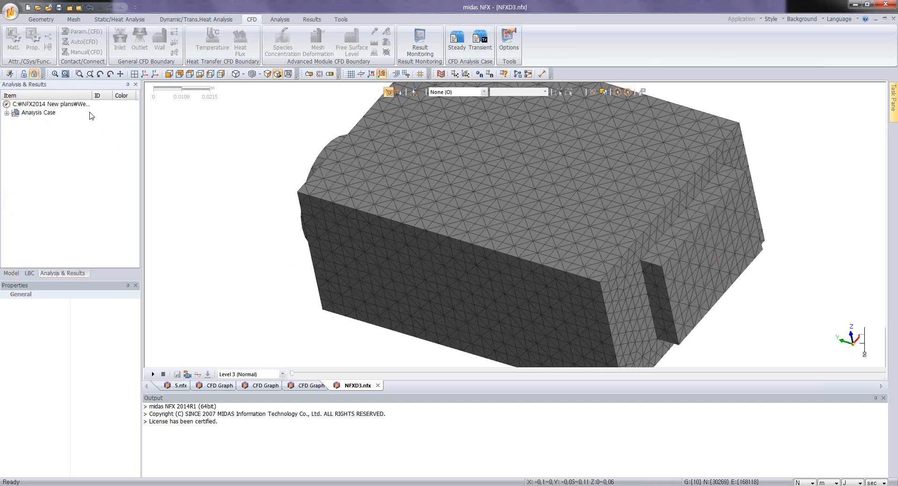
left_click(7, 113)
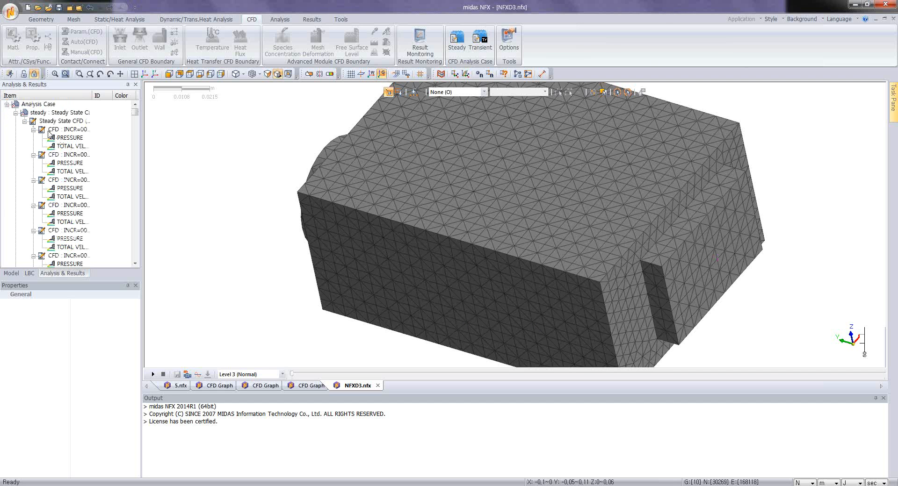
left_click(34, 130)
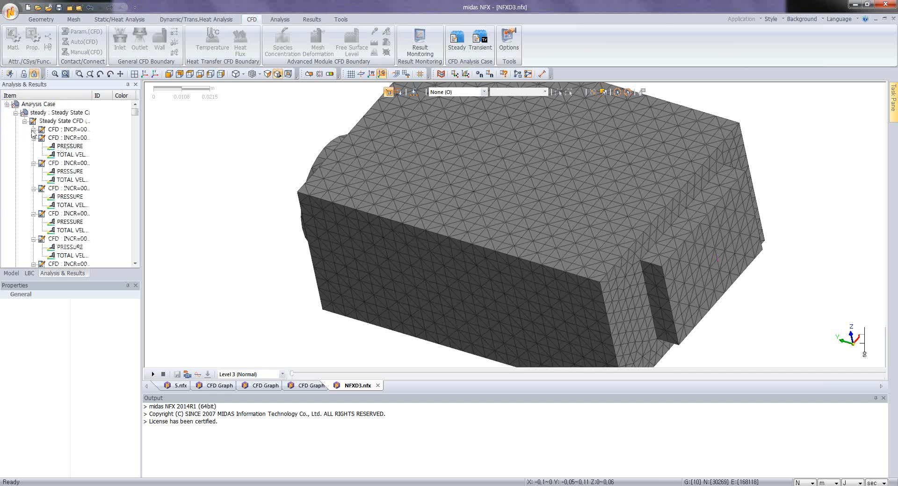
left_click(24, 121)
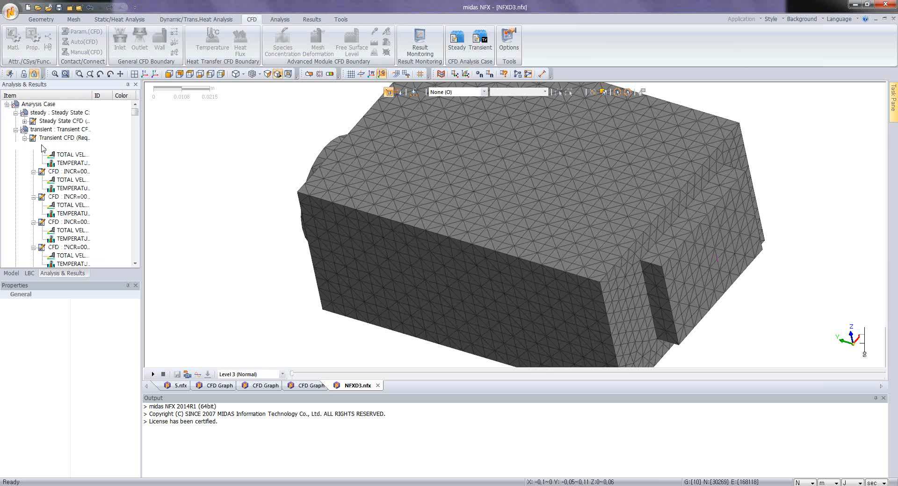
double_click(71, 163)
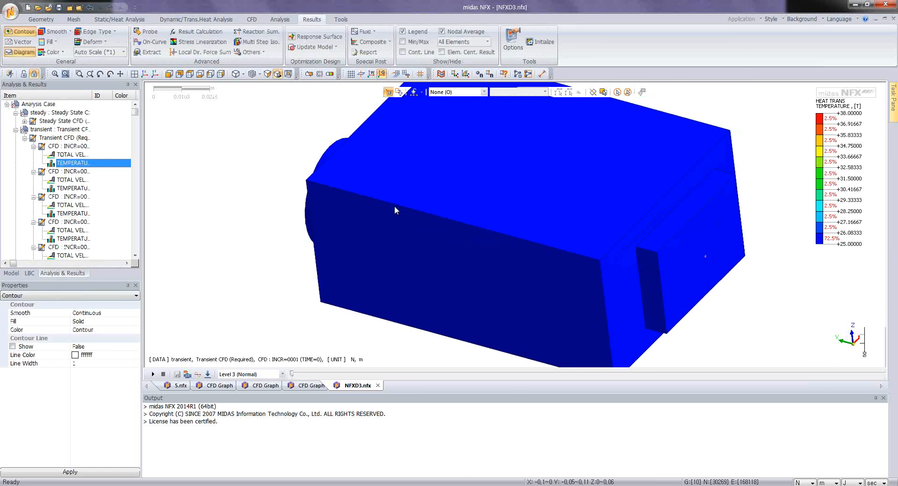
Step: Start a Z-direction clip plane through the enclosure and view the temperature contour at time 55
left_click(309, 74)
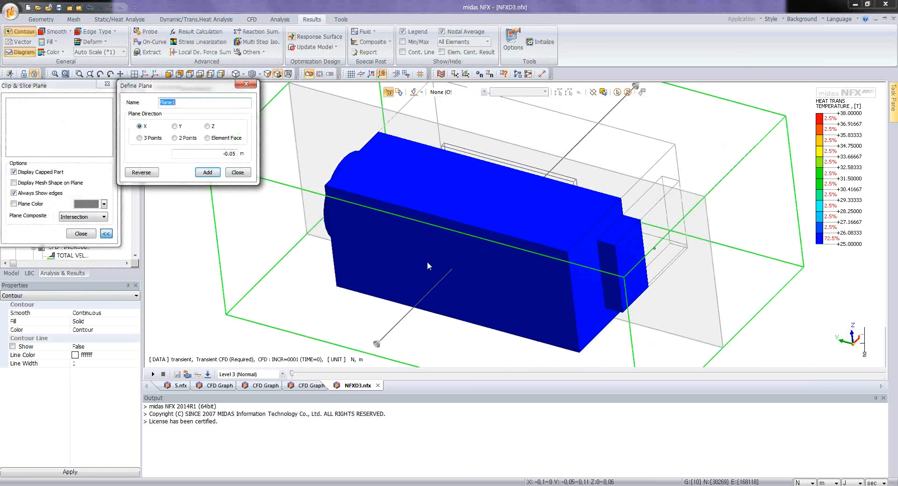
middle_click_drag(464, 272, 310, 259)
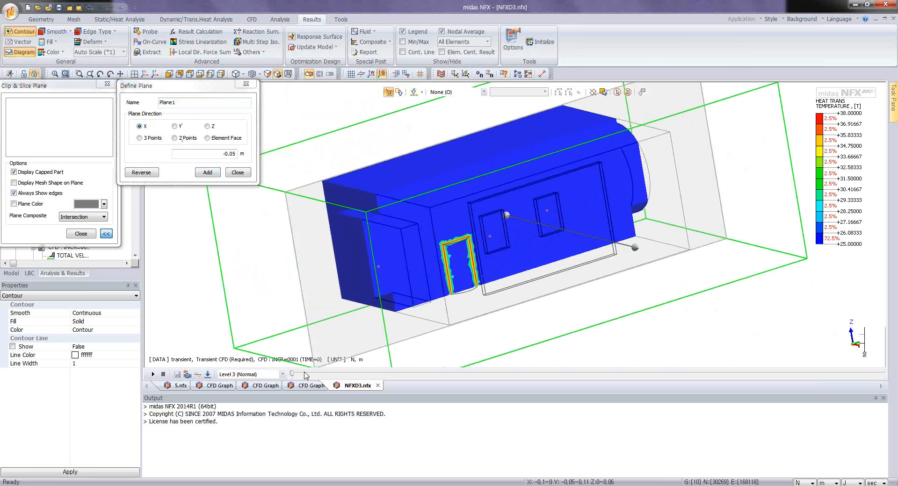
left_click_drag(294, 375, 472, 374)
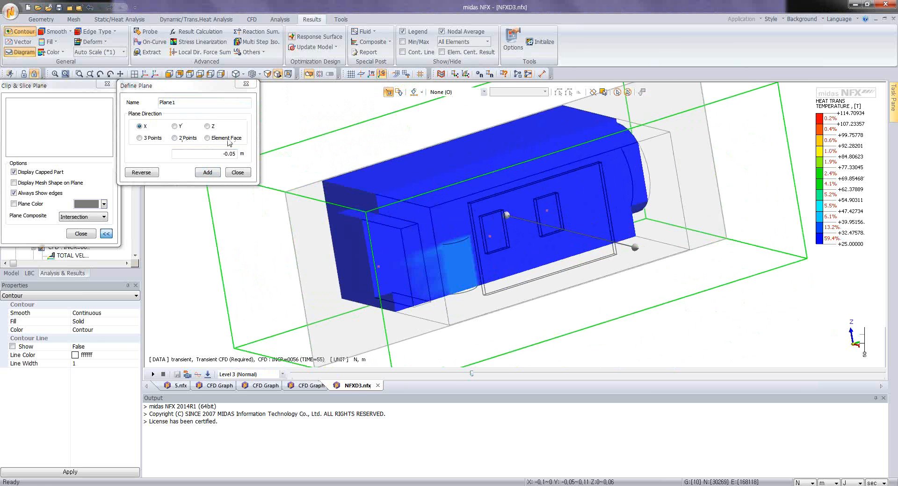
left_click(207, 126)
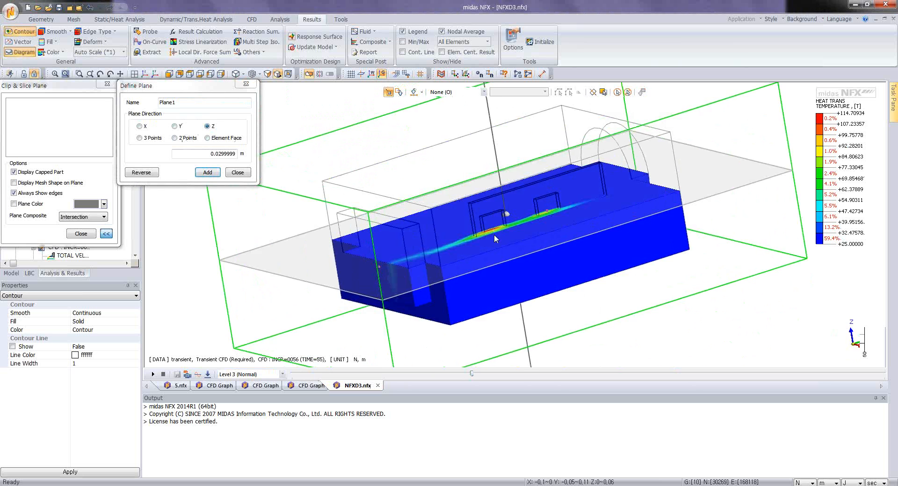
middle_click_drag(495, 239, 435, 304)
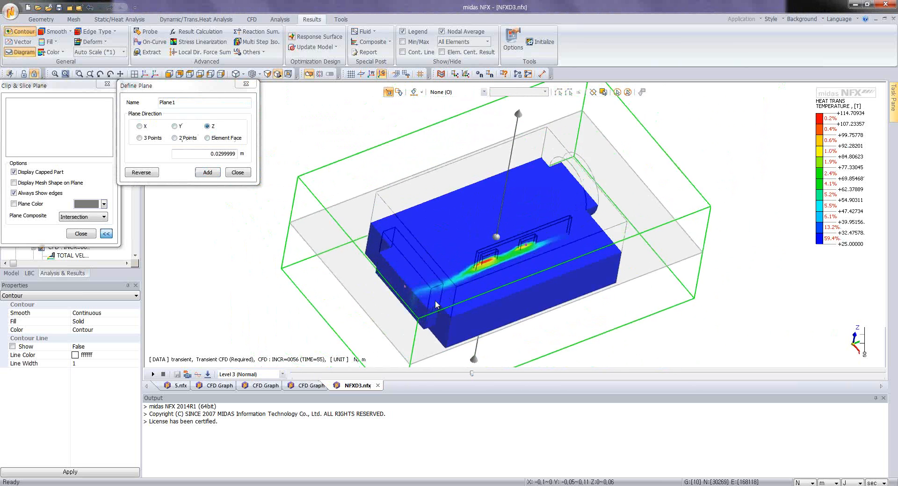
scroll(482, 293, "up", 4)
mouse_move(503, 257)
left_mouse_down()
mouse_move(506, 214)
mouse_move(509, 259)
mouse_move(518, 254)
left_mouse_up()
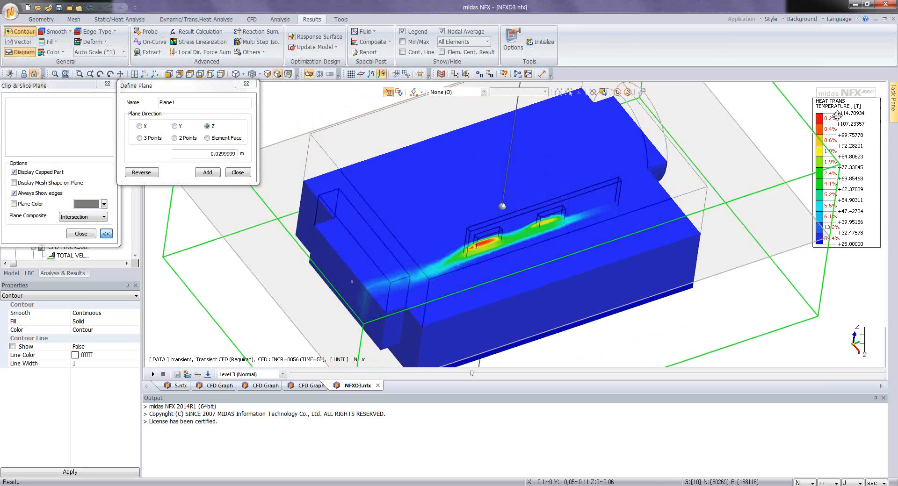
Step: Advance the temperature result to time 158 and add the Z-direction clip plane at 0.0299999 m as Plane1
left_click_drag(474, 376, 811, 398)
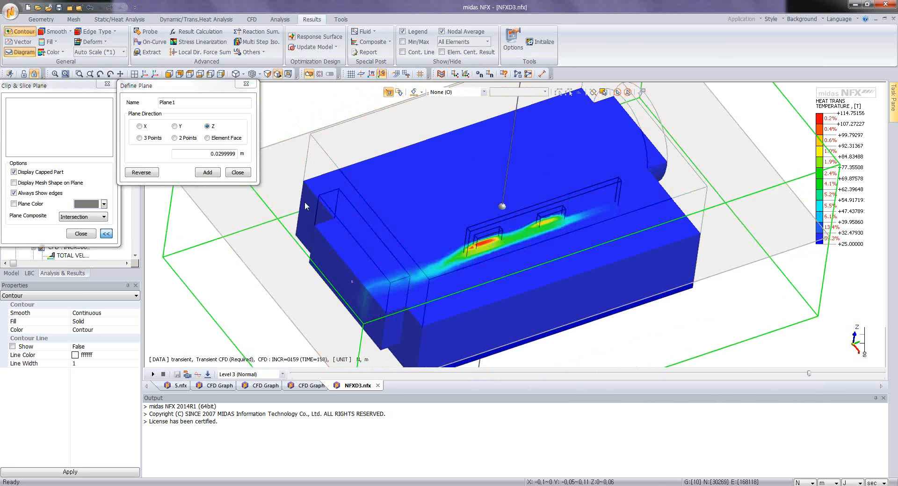
left_click(208, 172)
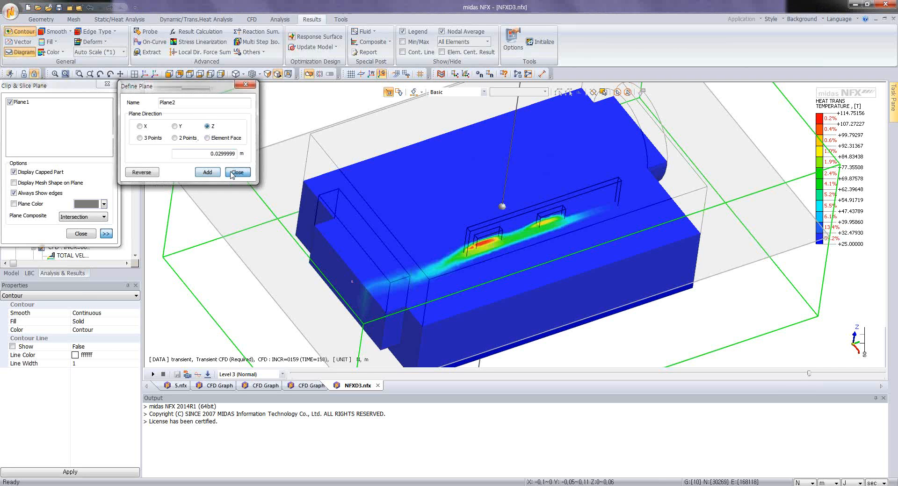
left_click(236, 172)
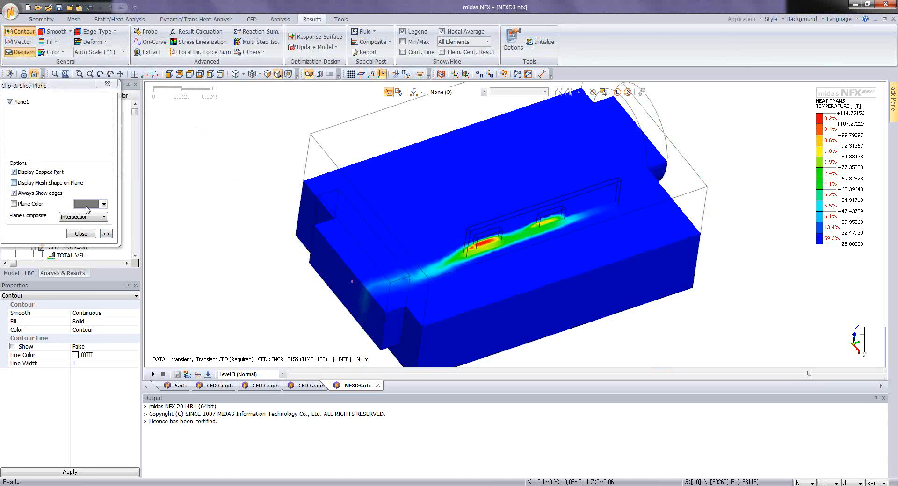
Step: Add an X-direction clip plane named Plane2, moved so that it cuts through the two chips on the board
left_click(106, 233)
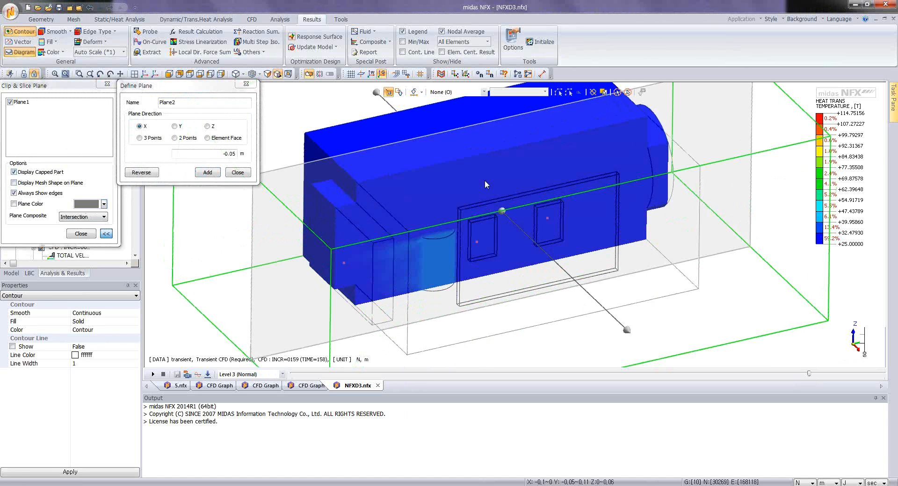
left_click_drag(484, 180, 497, 254)
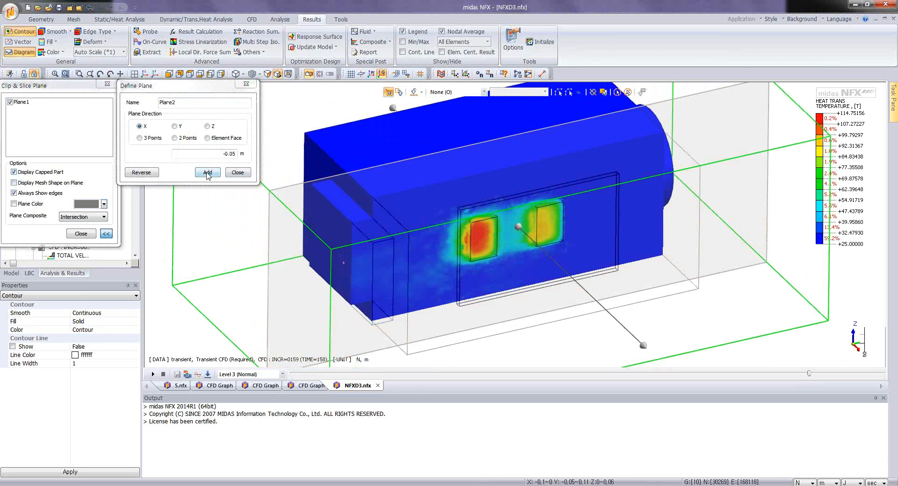
left_click(207, 172)
left_click(237, 172)
Step: Combine the two clip planes as a Union and turn off the capped part so only the slices are displayed
left_click(92, 217)
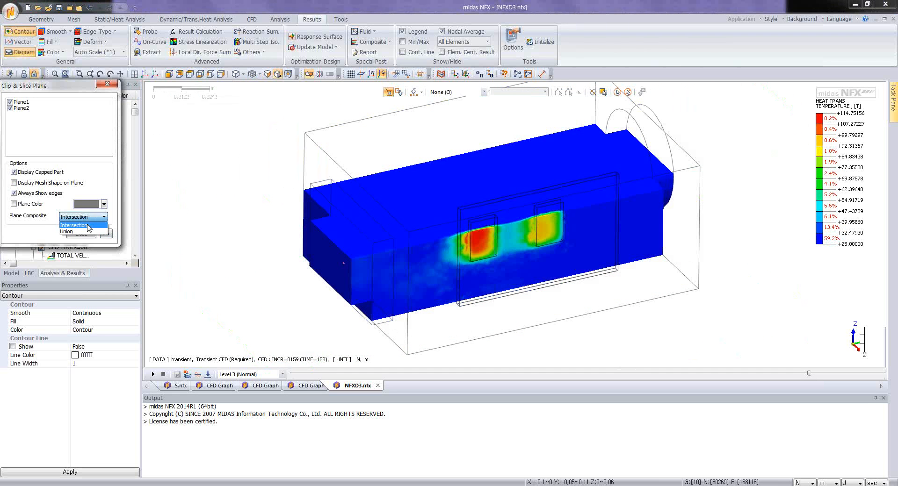
left_click(82, 231)
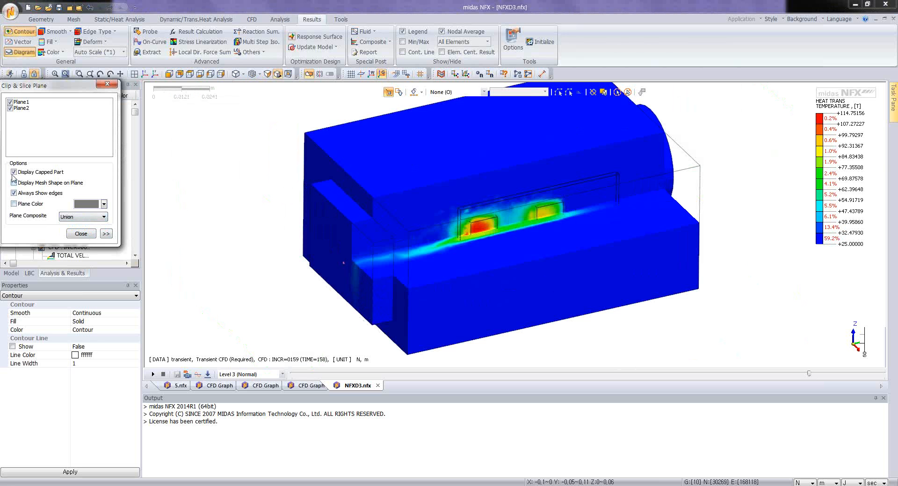
left_click(14, 172)
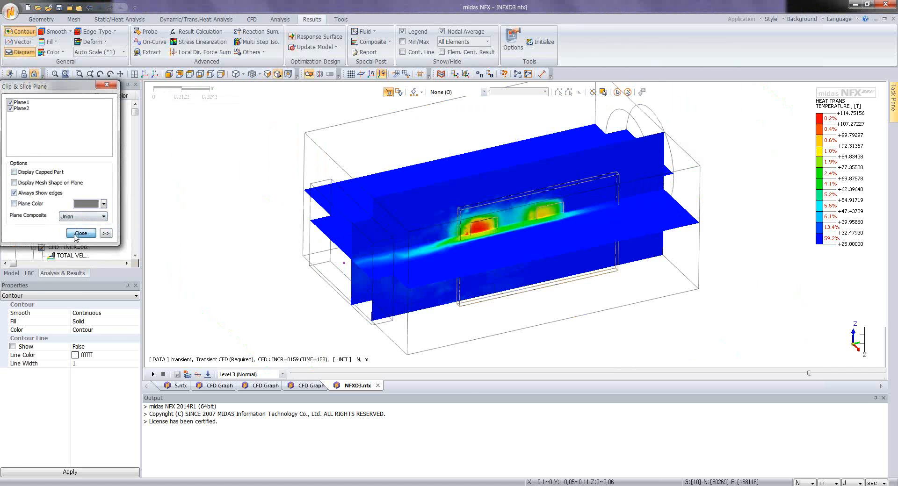
left_click(74, 234)
Step: Turn on the minimum and maximum temperature labels and inspect the hot area around the chips on the slices
middle_click_drag(551, 273, 487, 240)
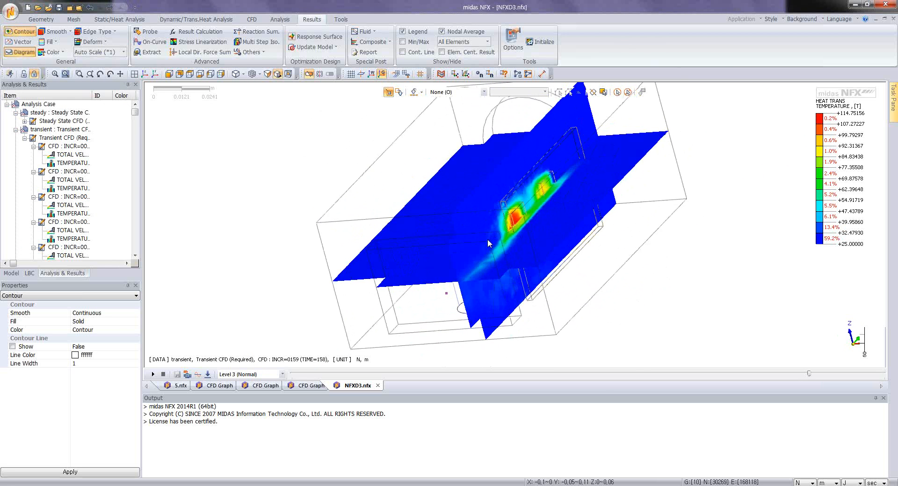
left_click(402, 43)
middle_click_drag(680, 243, 433, 248)
scroll(433, 248, "up", 4)
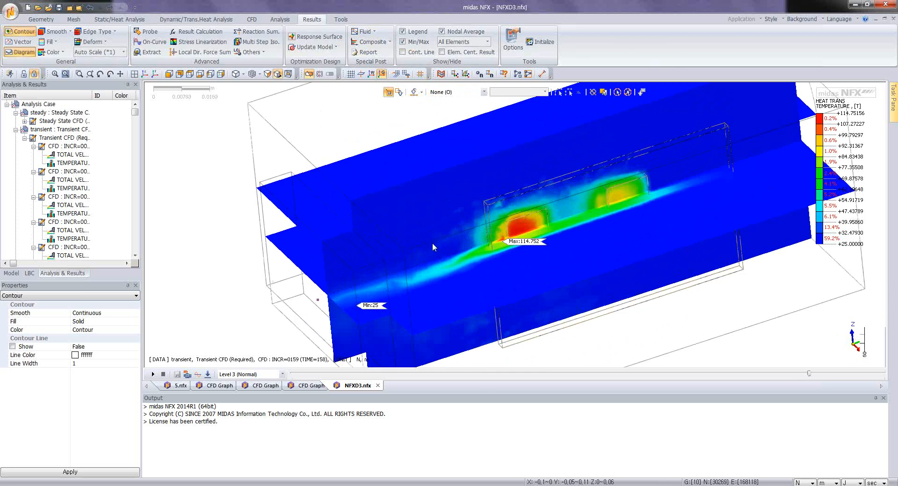
scroll(473, 244, "up", 2)
scroll(528, 240, "down", 3)
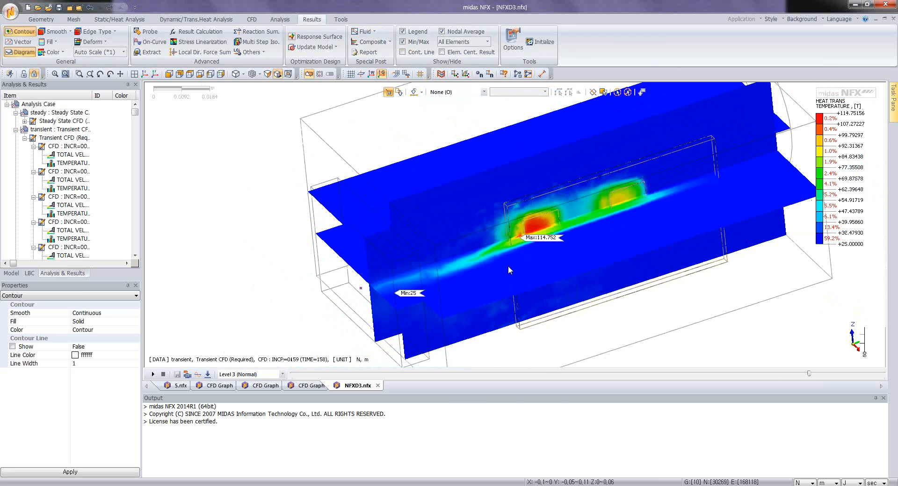
scroll(528, 270, "down", 2)
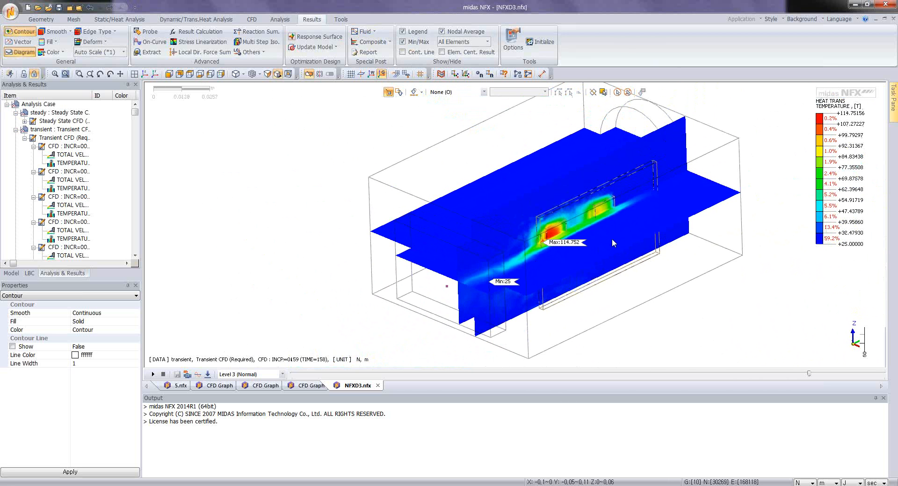
middle_click_drag(585, 246, 574, 260)
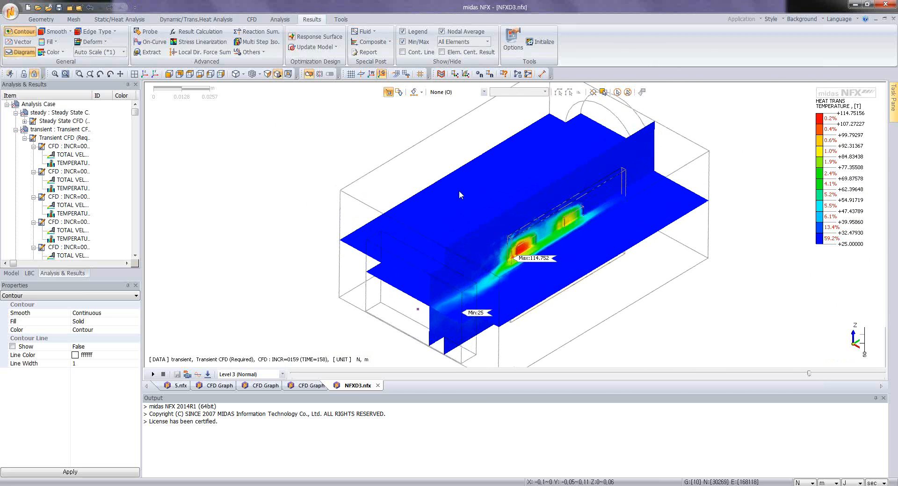
Step: Turn off the clip planes and collapse the results of the transient case
left_click(309, 75)
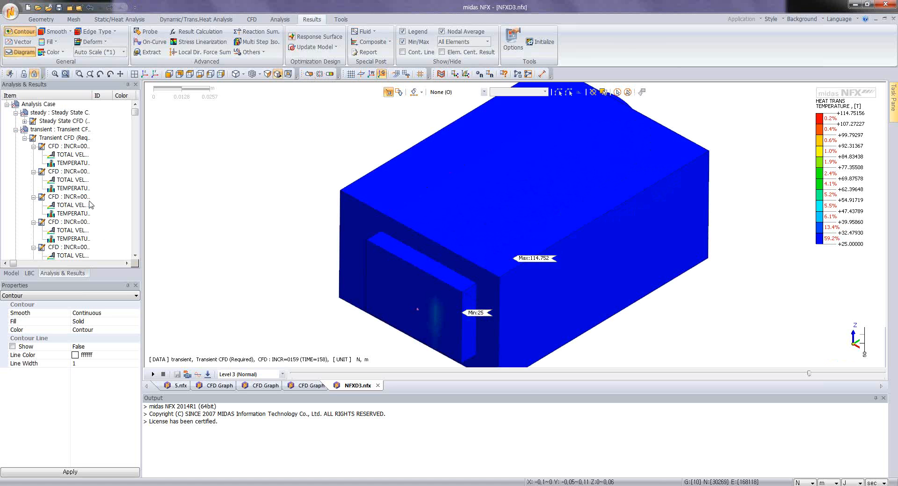
left_click(24, 138)
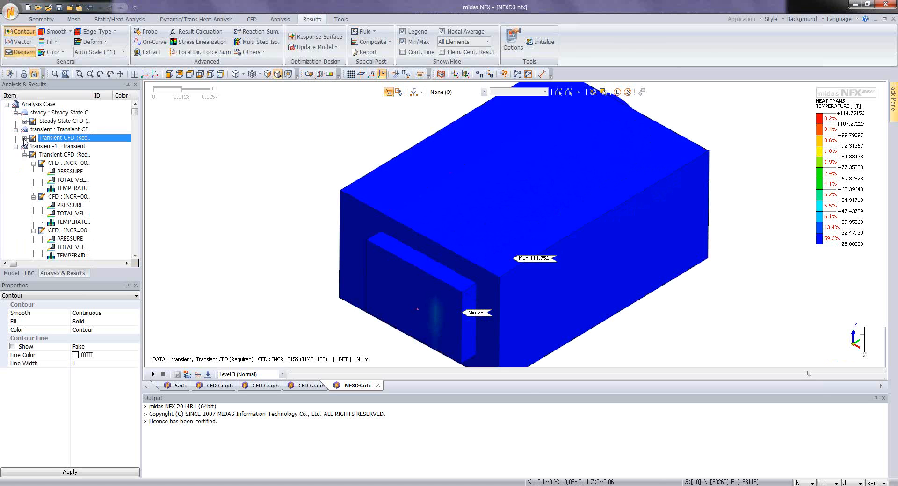
middle_click_drag(358, 231, 321, 260)
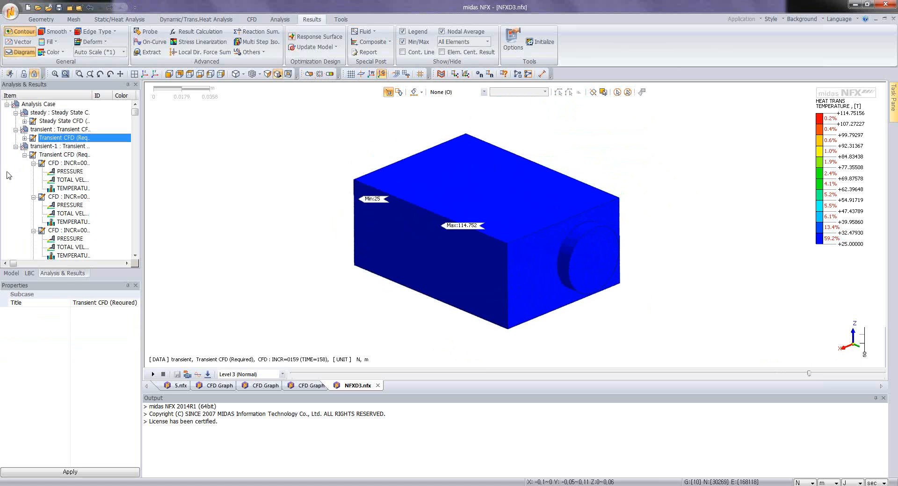